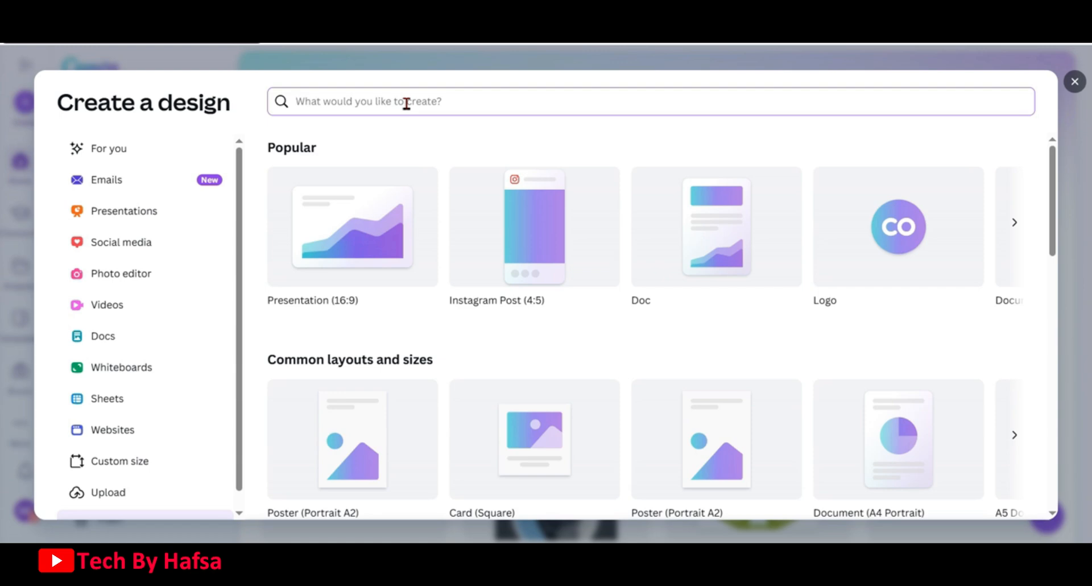
Create a new Document (A4 Portrait) design
text(a4)
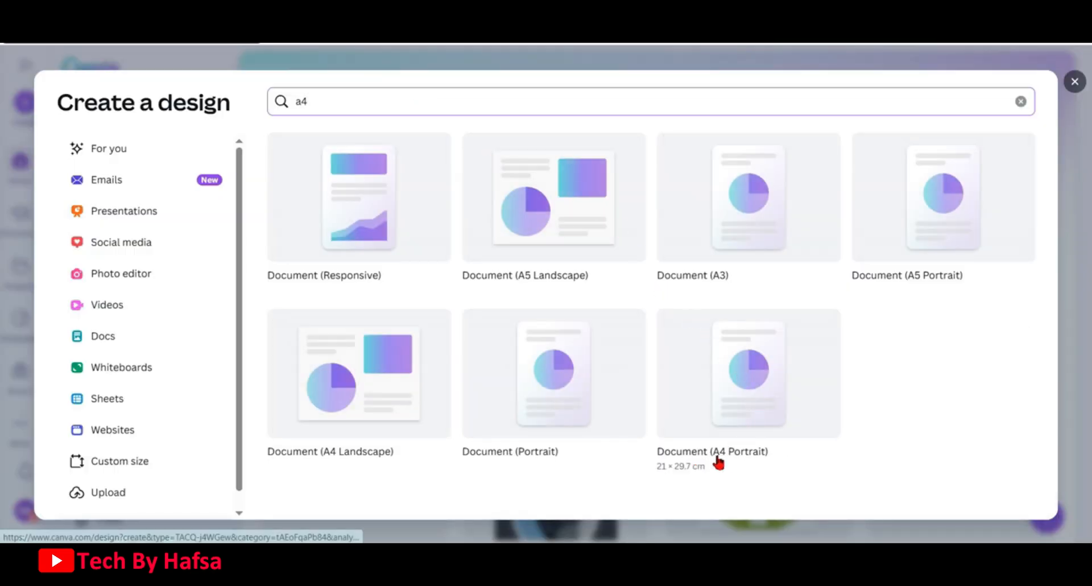
click(746, 387)
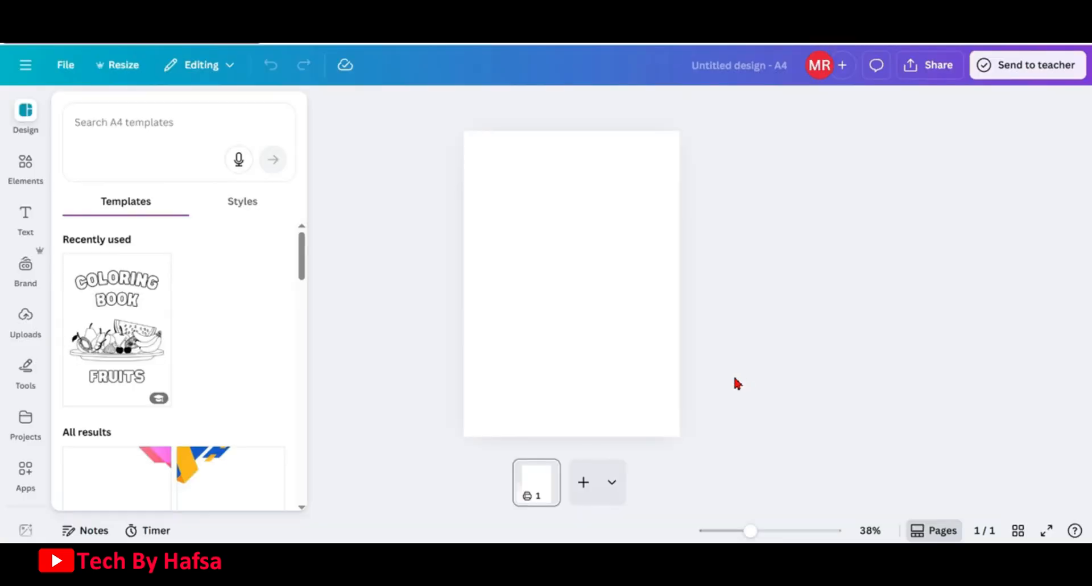
click(595, 333)
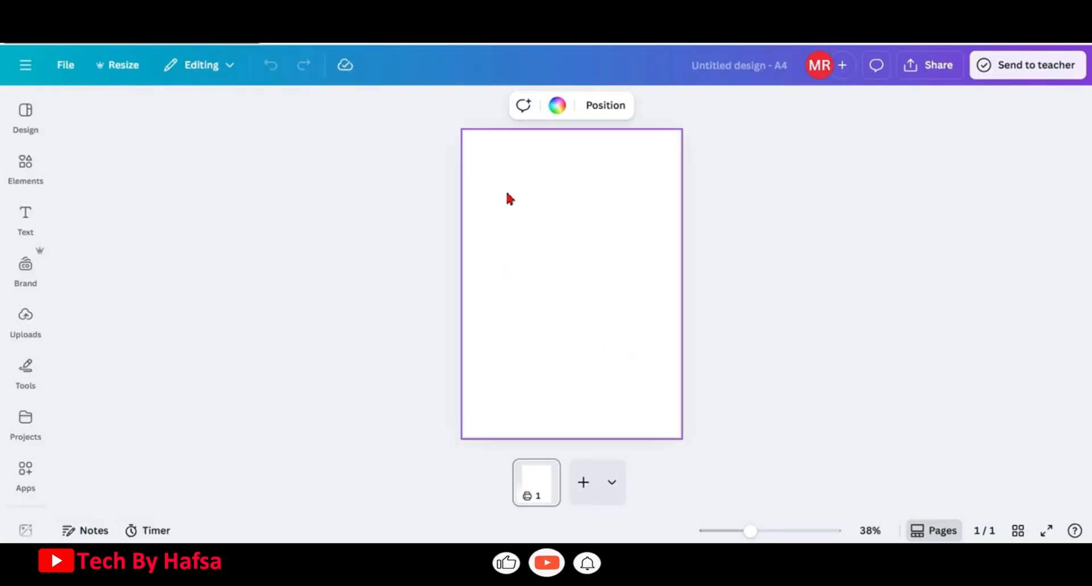
Add the uploaded city street photo to the page and set it as the page background
click(24, 336)
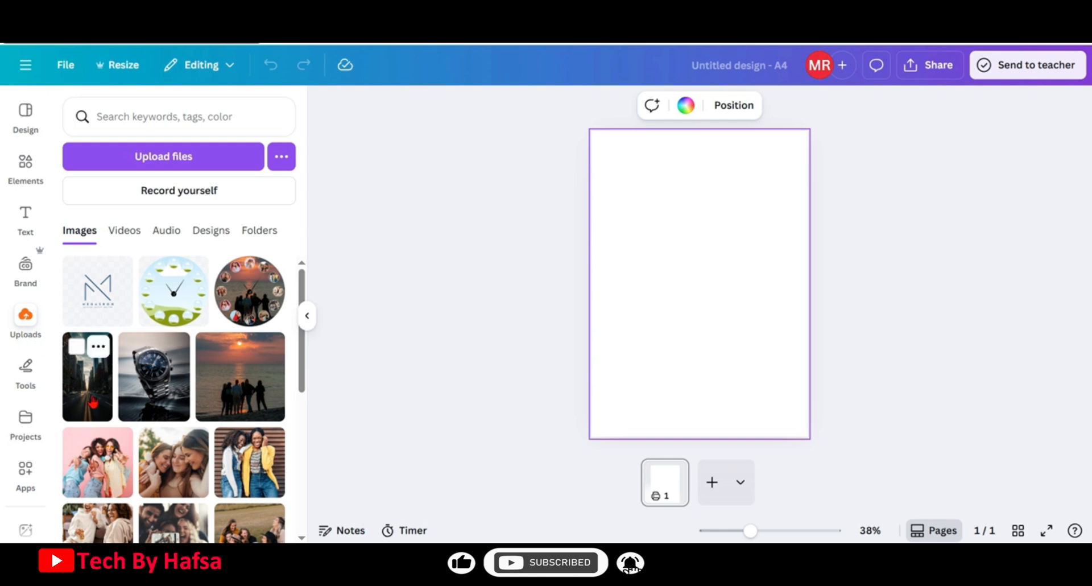
click(93, 402)
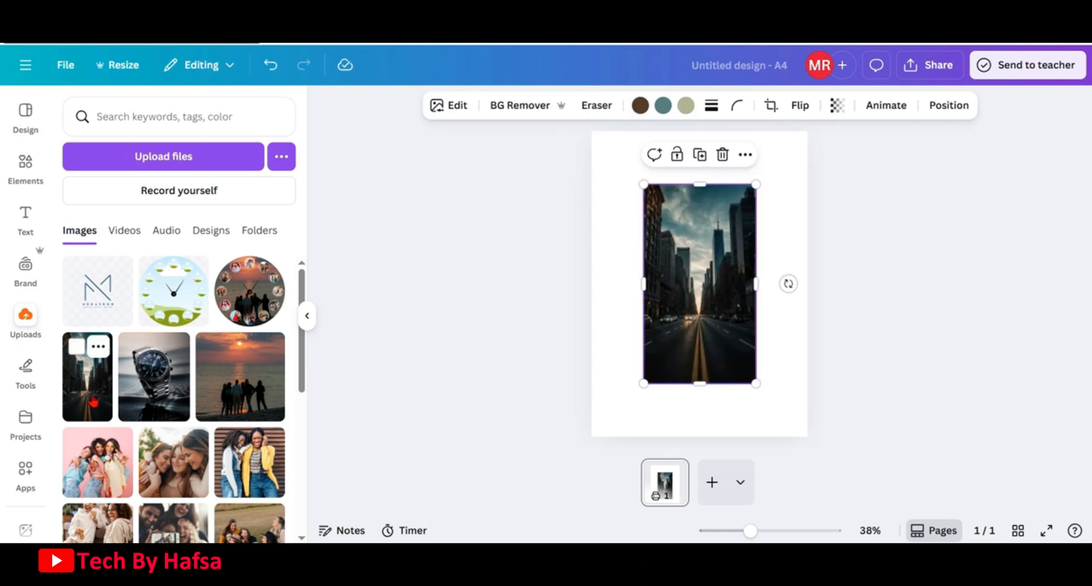
right_click(695, 239)
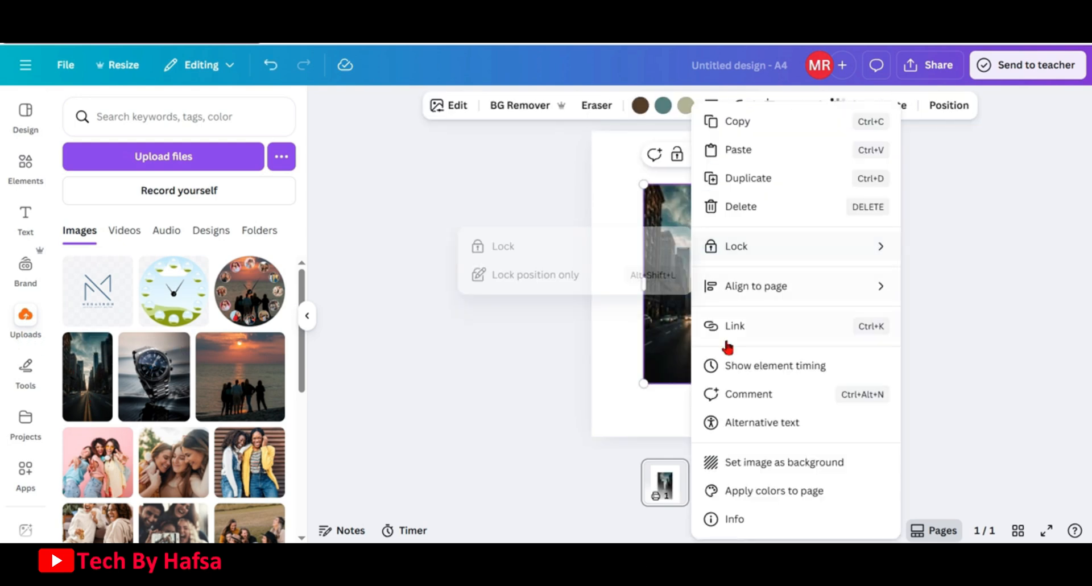
click(750, 464)
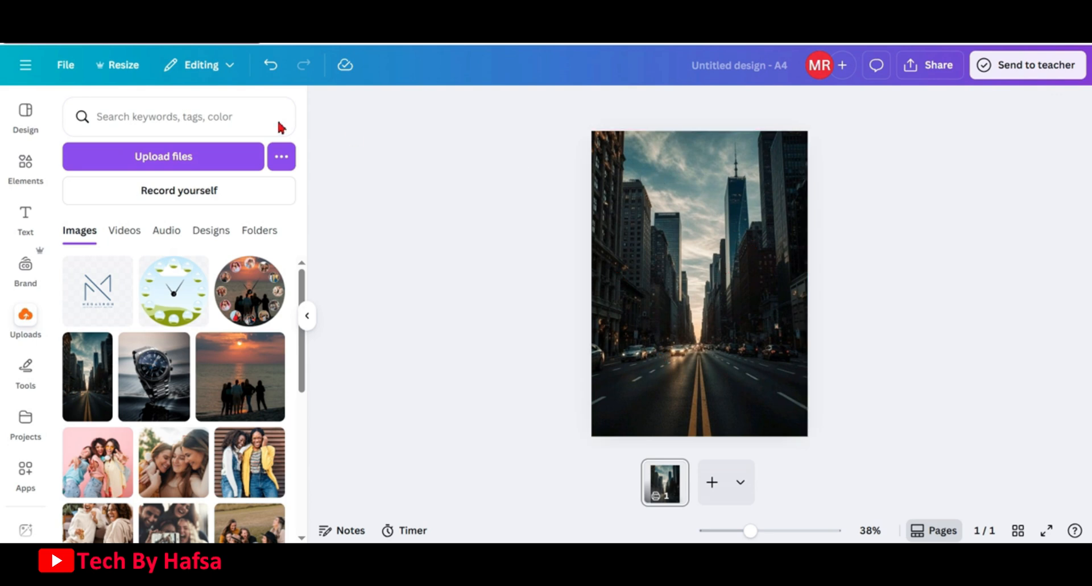
Search elements for fog graphics and add the grey fog texture to the page
click(12, 183)
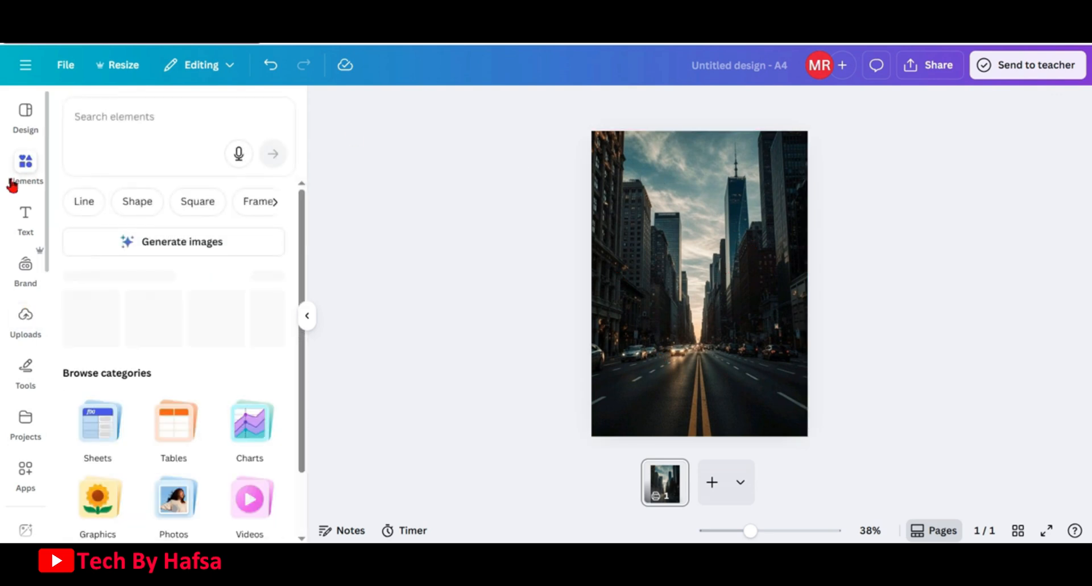
click(130, 121)
text(fog)
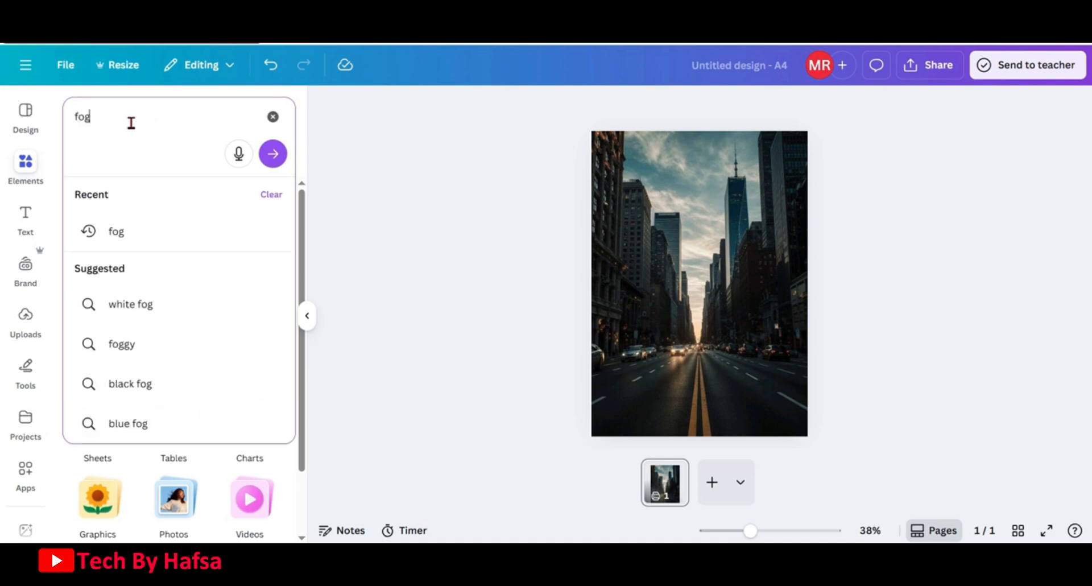
key(Return)
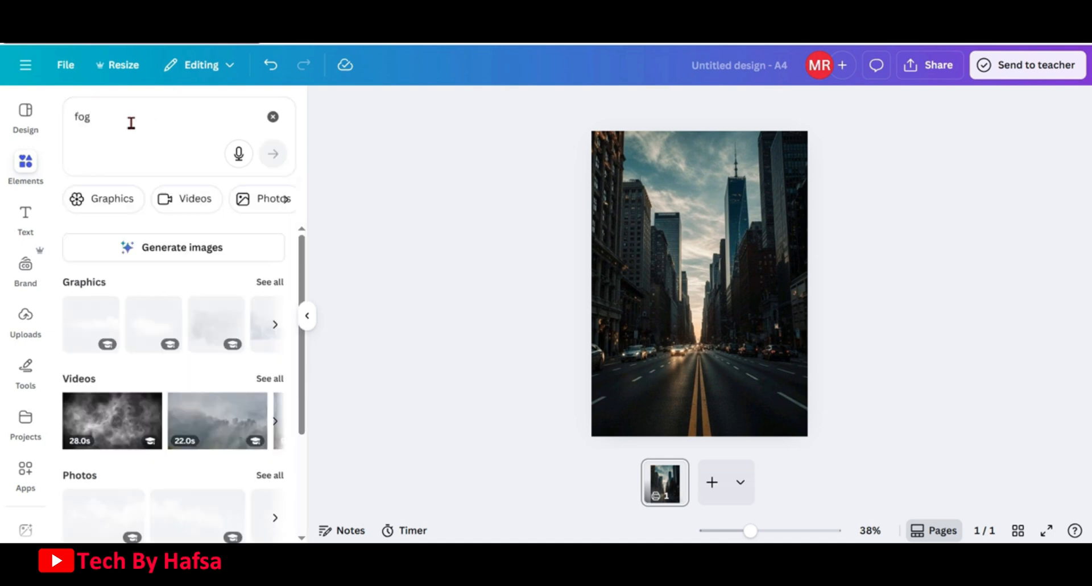
click(270, 282)
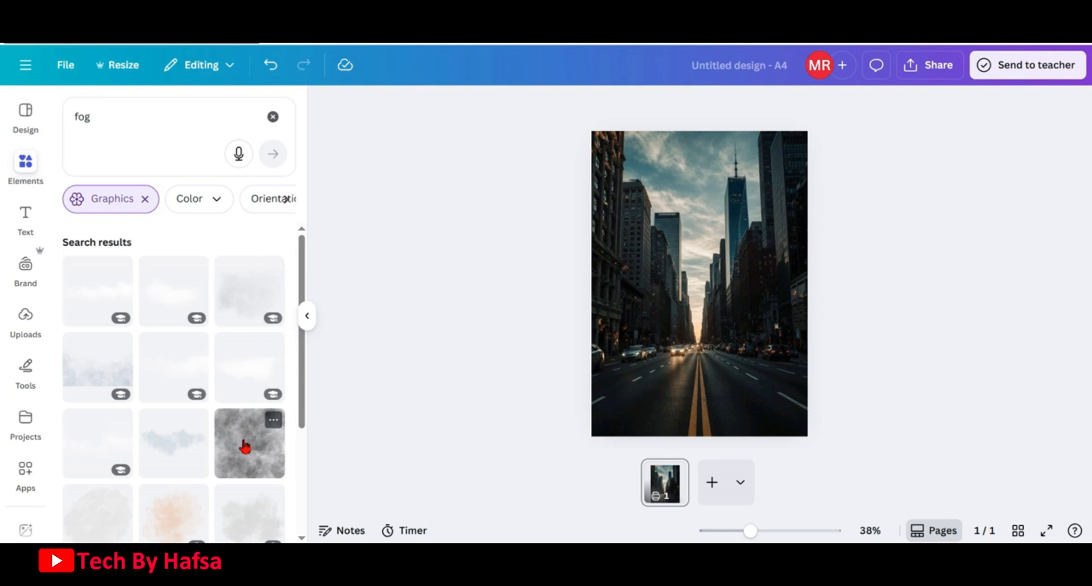
click(245, 446)
Stretch the fog graphic so it covers the whole page
drag(685, 251, 660, 187)
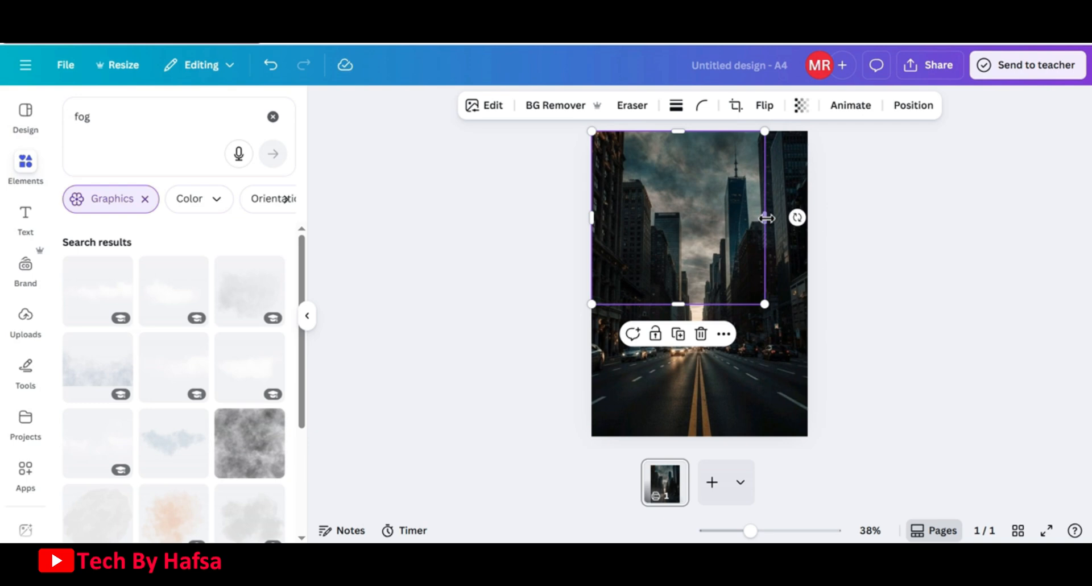
drag(766, 218, 807, 221)
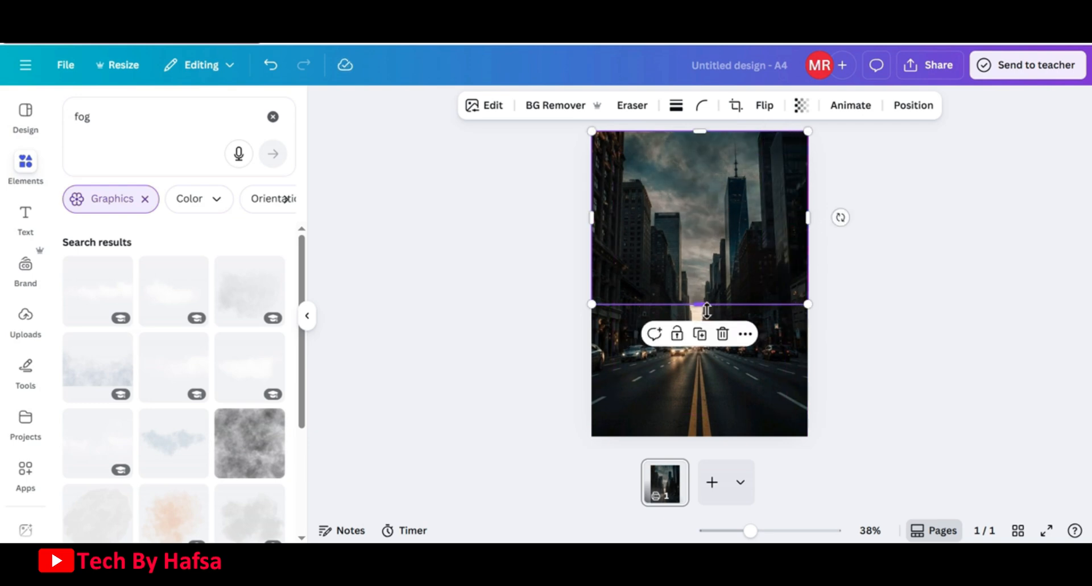
drag(702, 305, 717, 447)
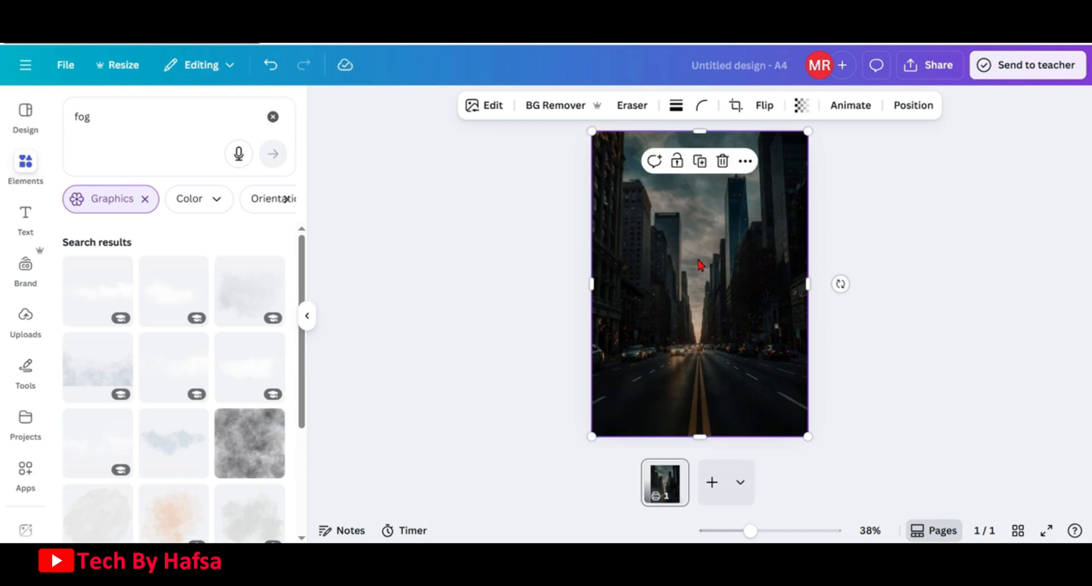
Set the fog graphic's transparency to 71
click(801, 105)
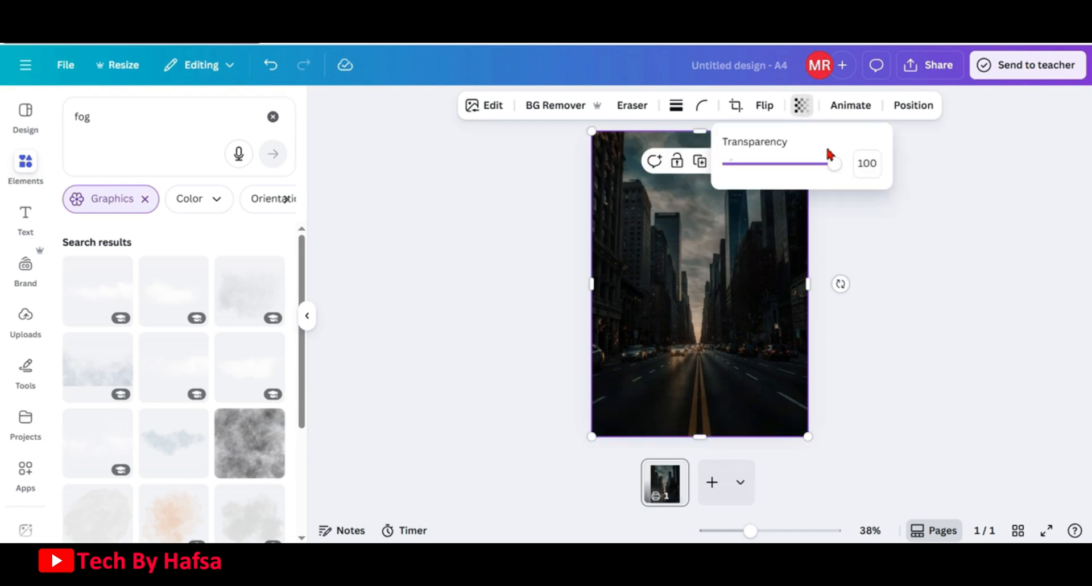
drag(838, 163, 807, 172)
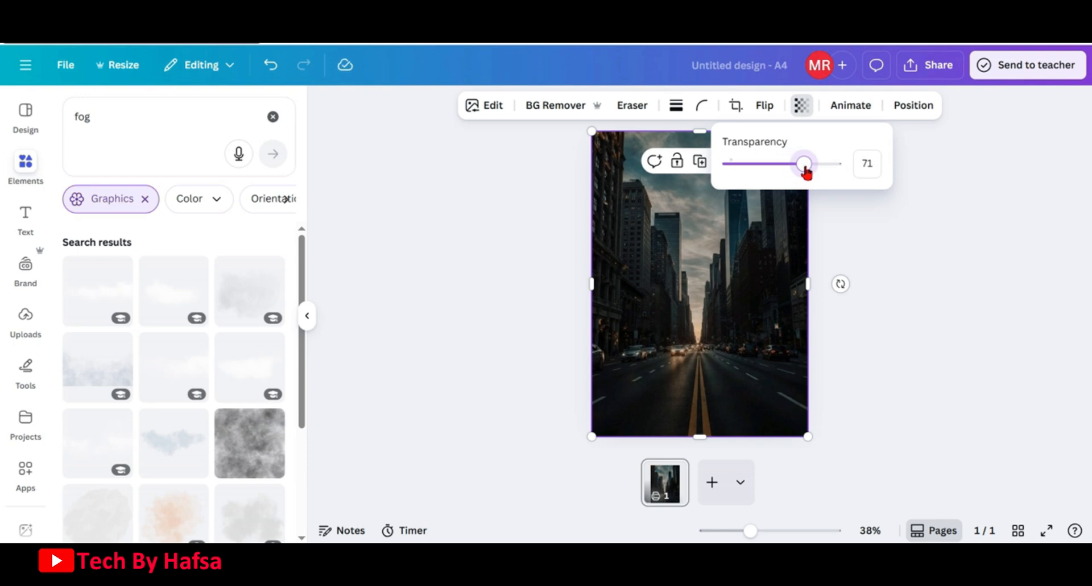
click(757, 334)
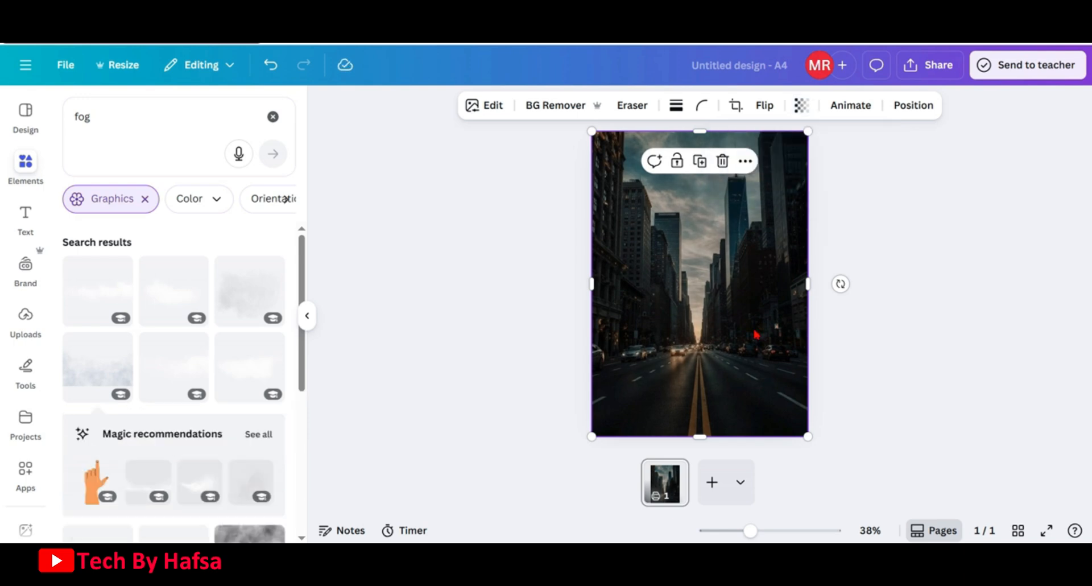
Search elements for circle graphics and add the orange circle to the page
click(273, 116)
click(189, 126)
text(circl)
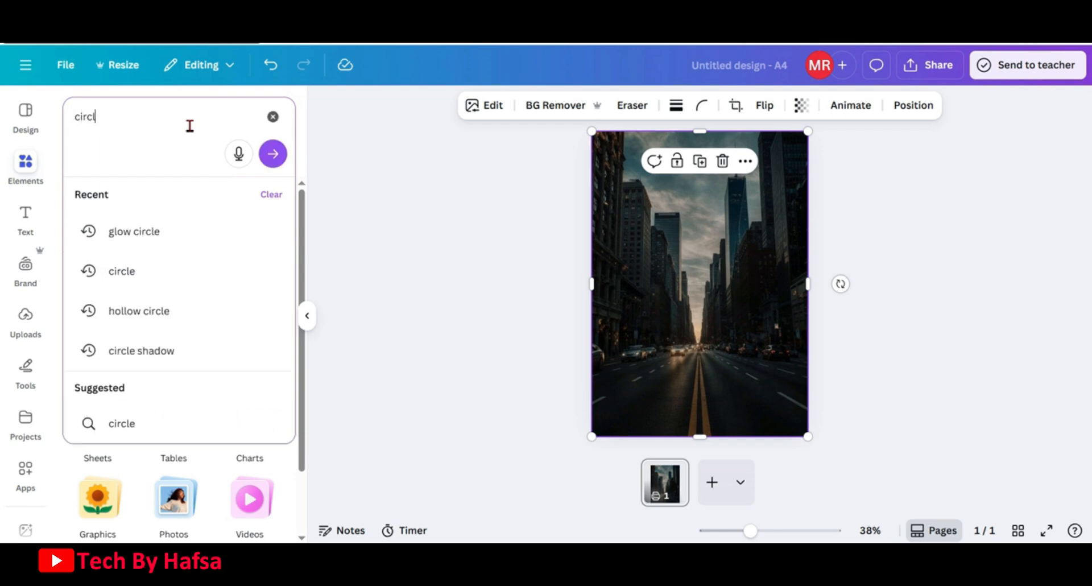
text(e)
key(Return)
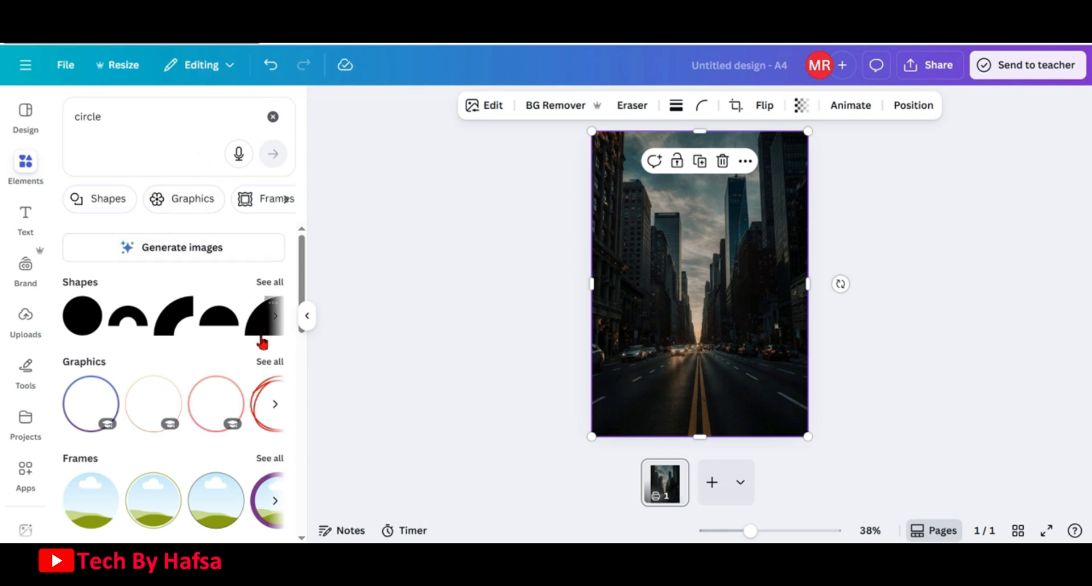
click(266, 362)
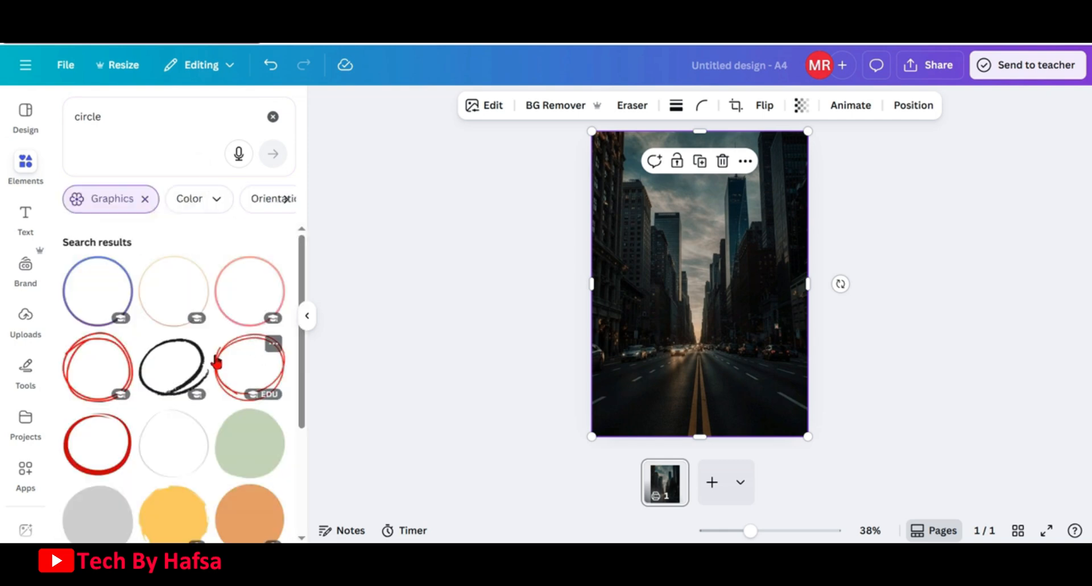
scroll(216, 362, down, 4)
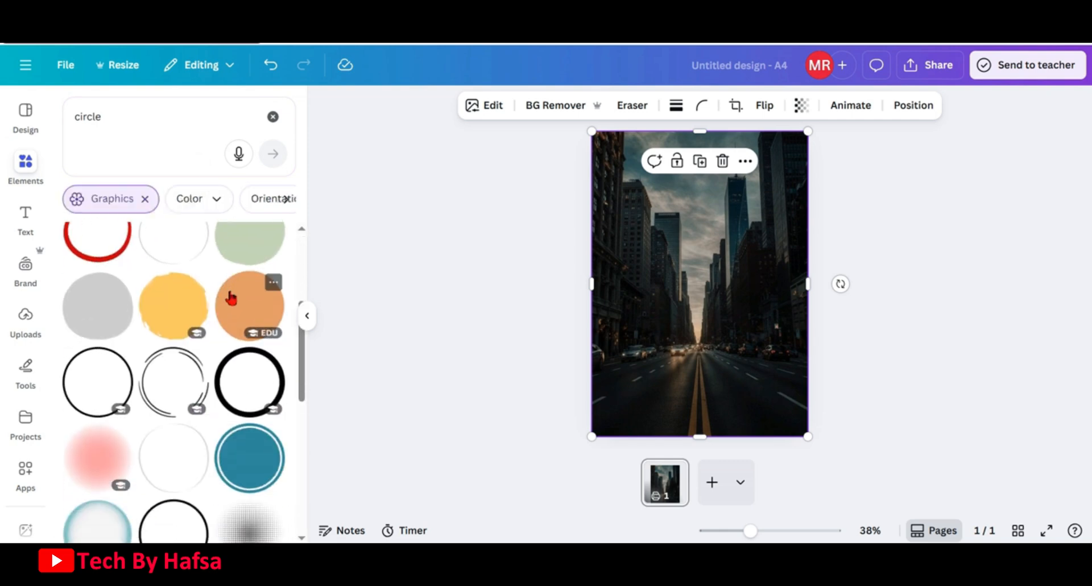
click(231, 297)
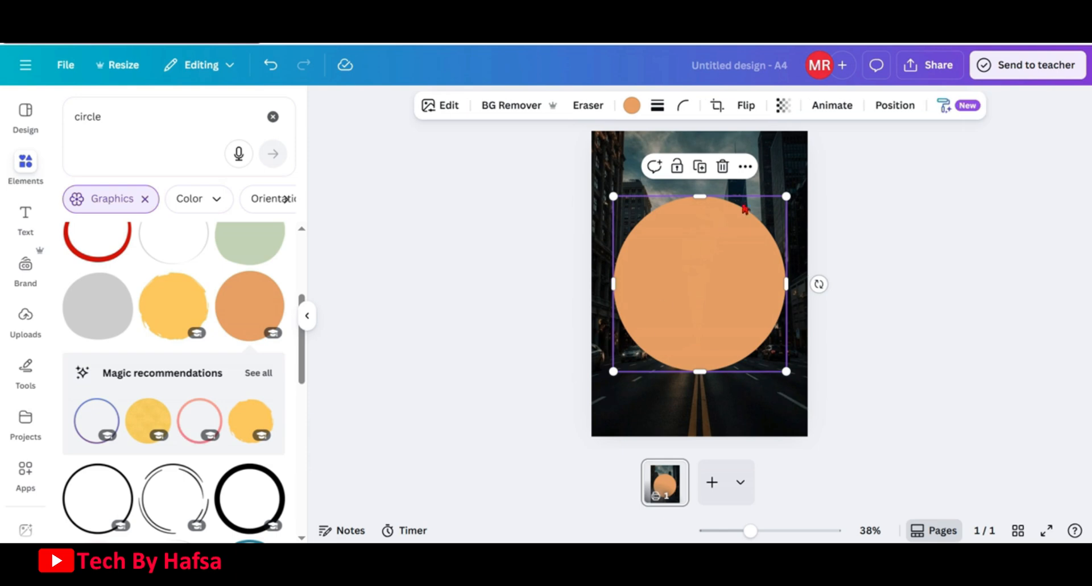
Shrink the orange circle and move it to the lower centre of the page
drag(790, 198, 734, 254)
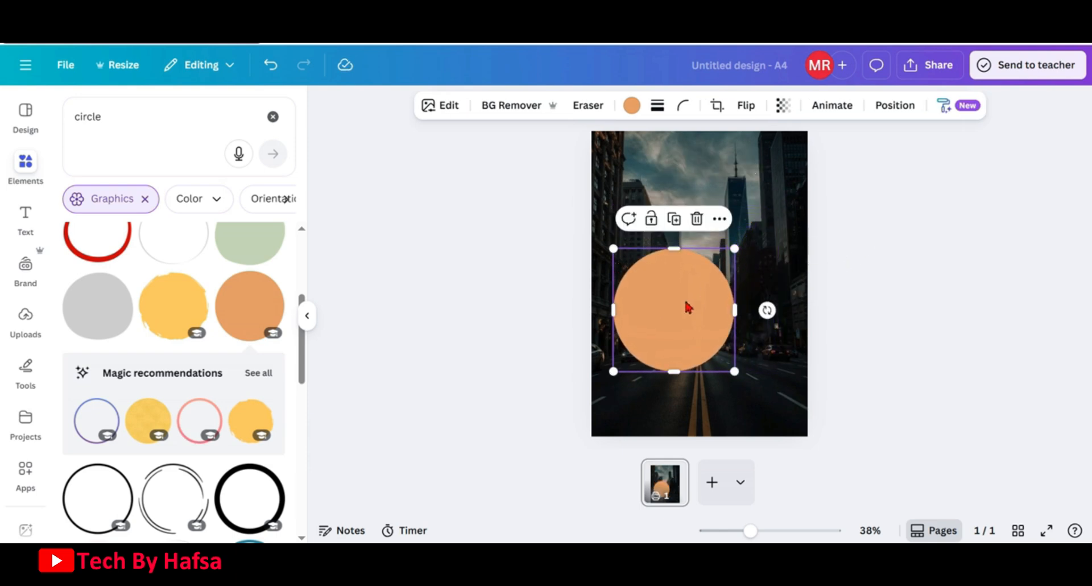
drag(687, 305, 716, 327)
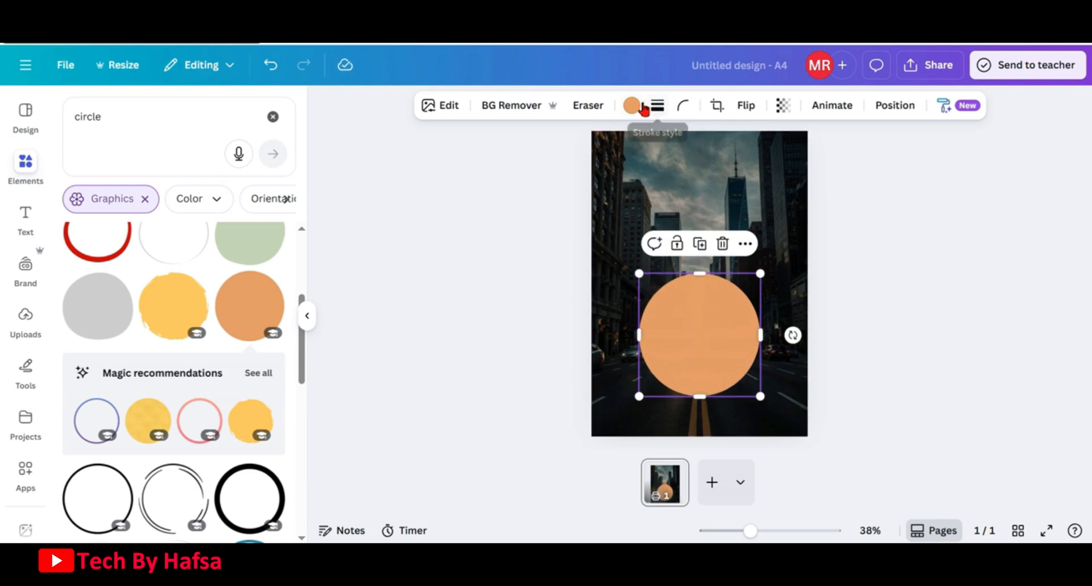
Change the circle's colour to white
click(631, 105)
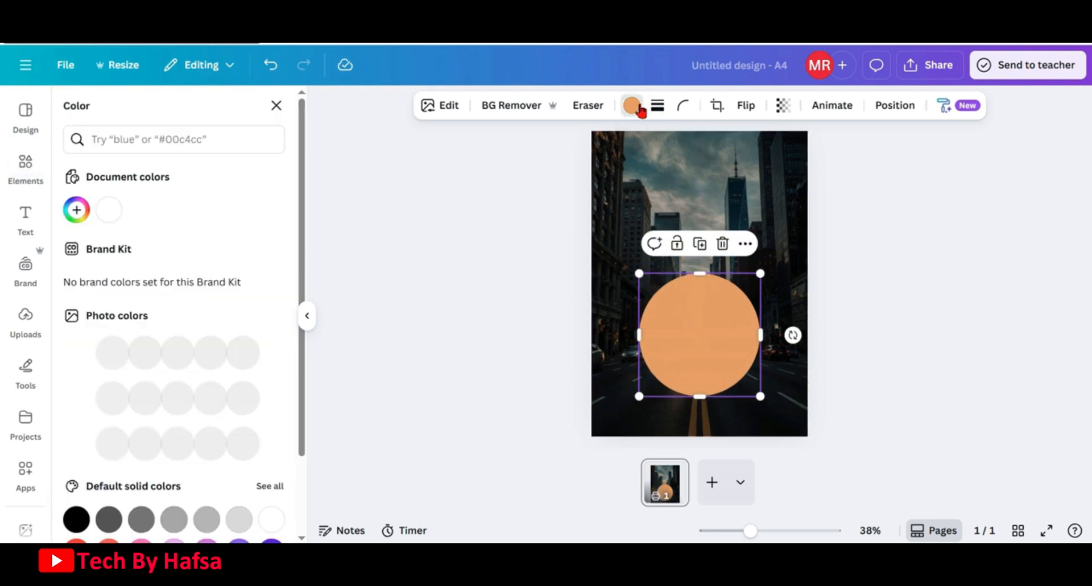
click(109, 209)
click(705, 330)
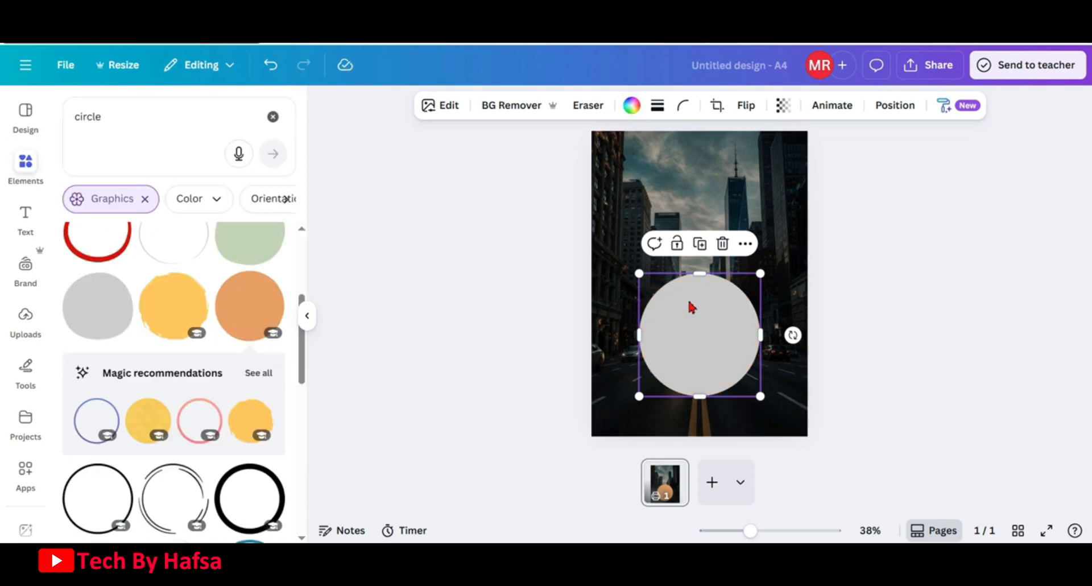
Crop the white circle so only its left half remains
double_click(697, 319)
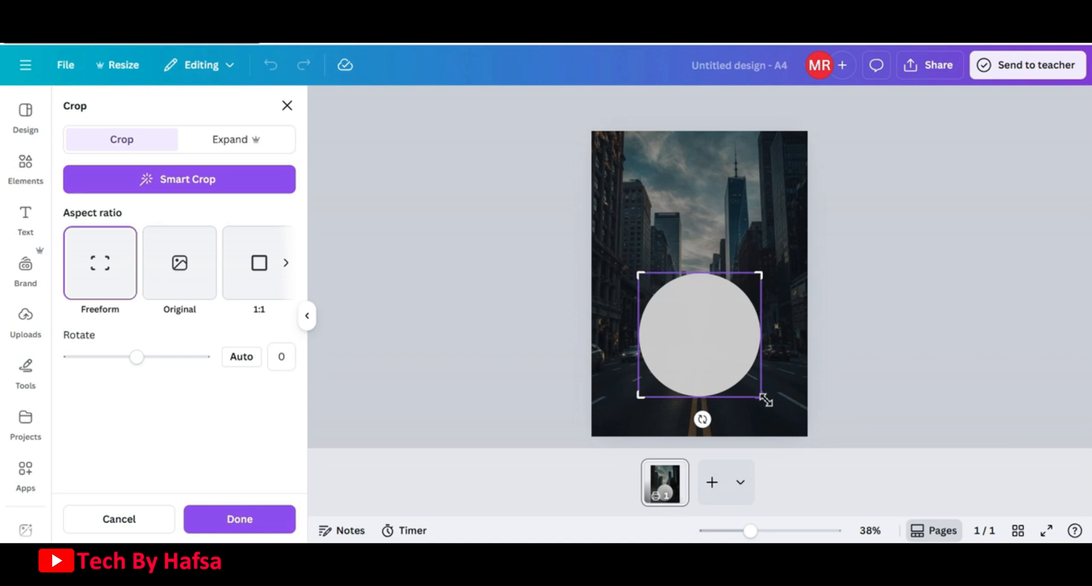
drag(765, 400, 704, 404)
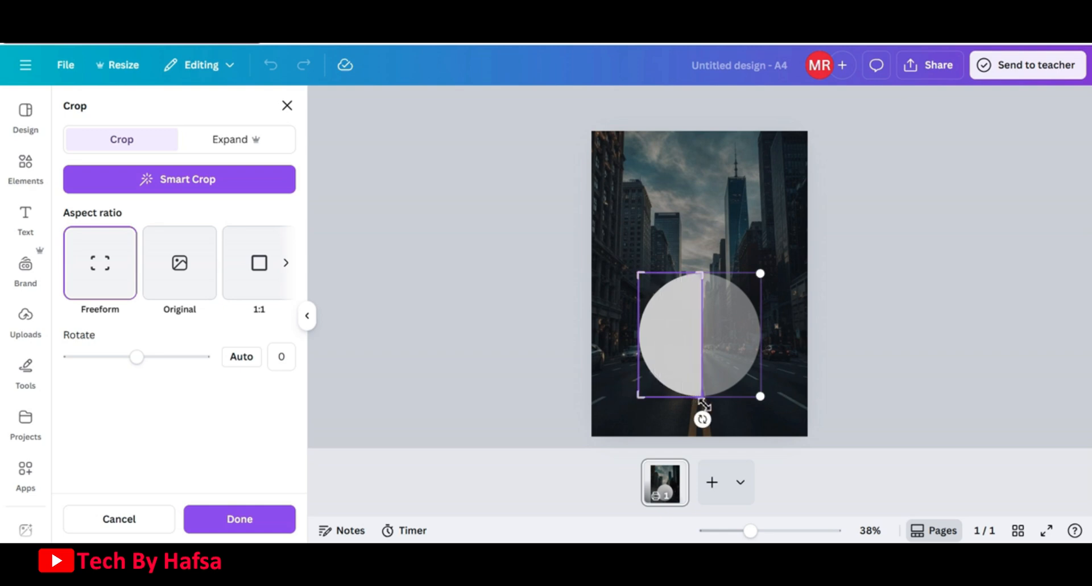
click(267, 526)
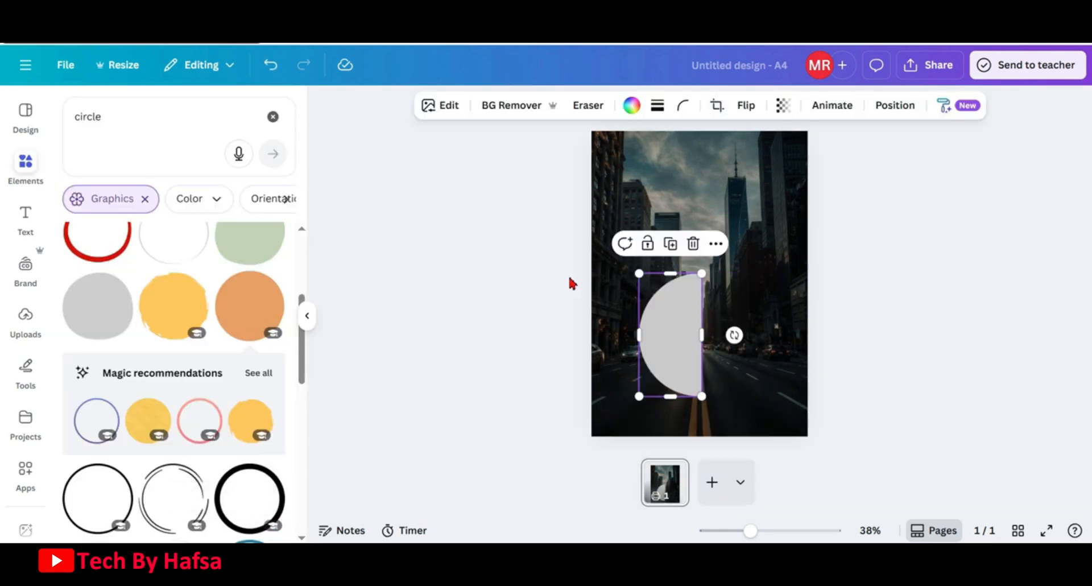
Add a second orange circle over the half circle and recolour it white
click(267, 312)
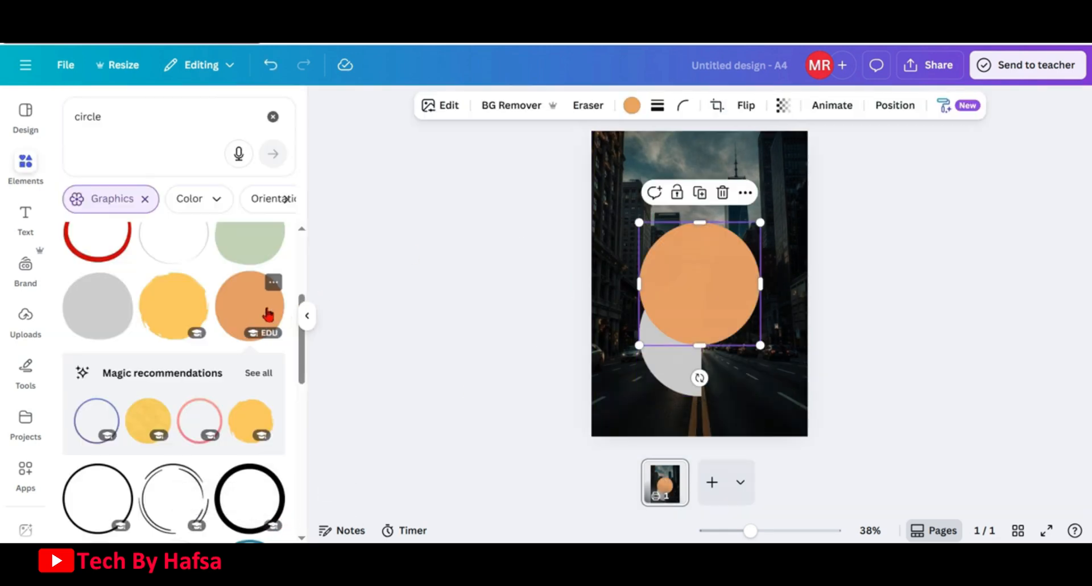
drag(705, 271, 705, 317)
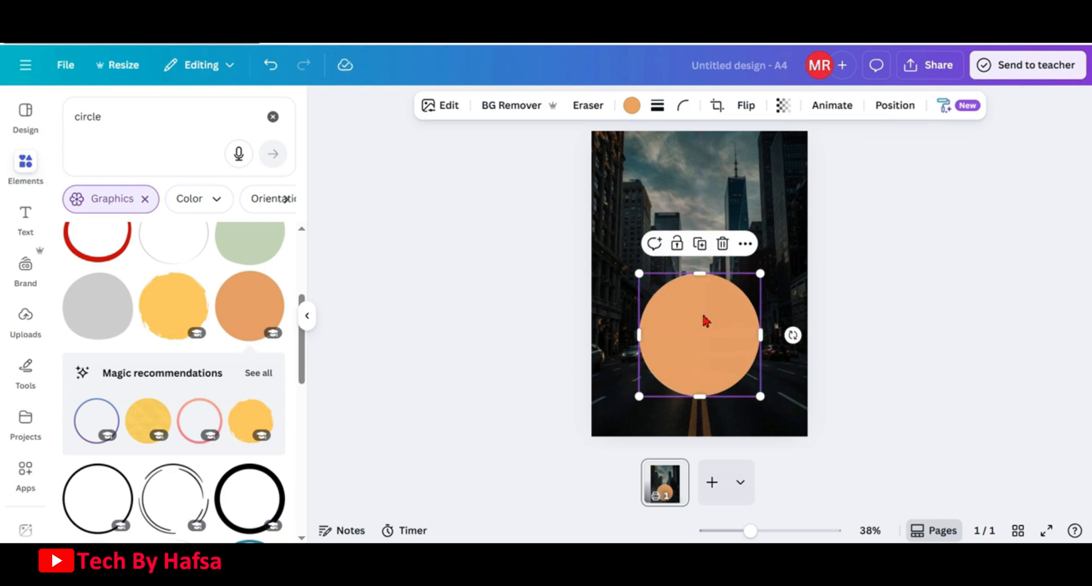
click(631, 105)
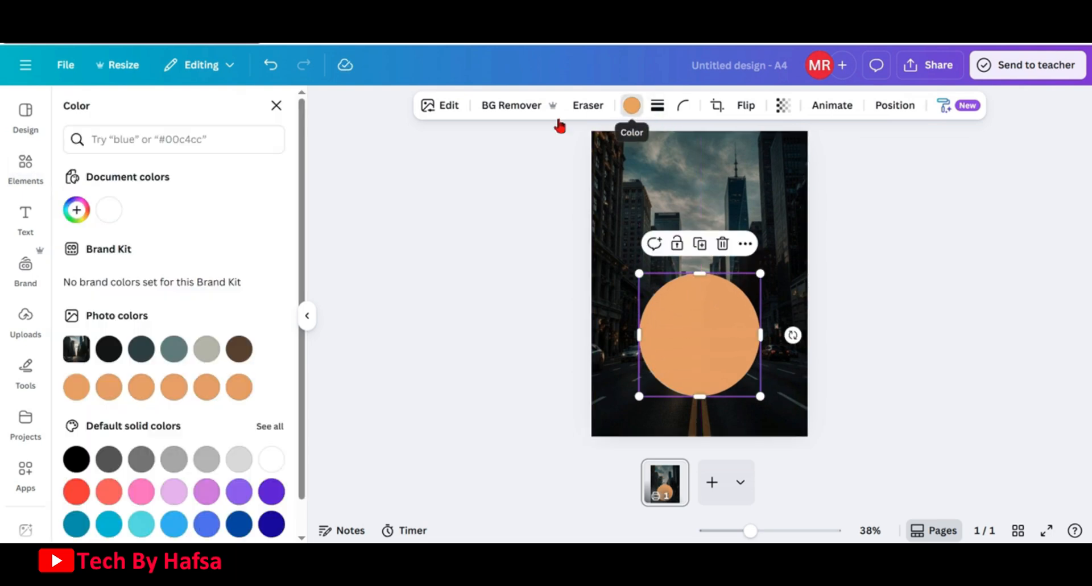
click(103, 215)
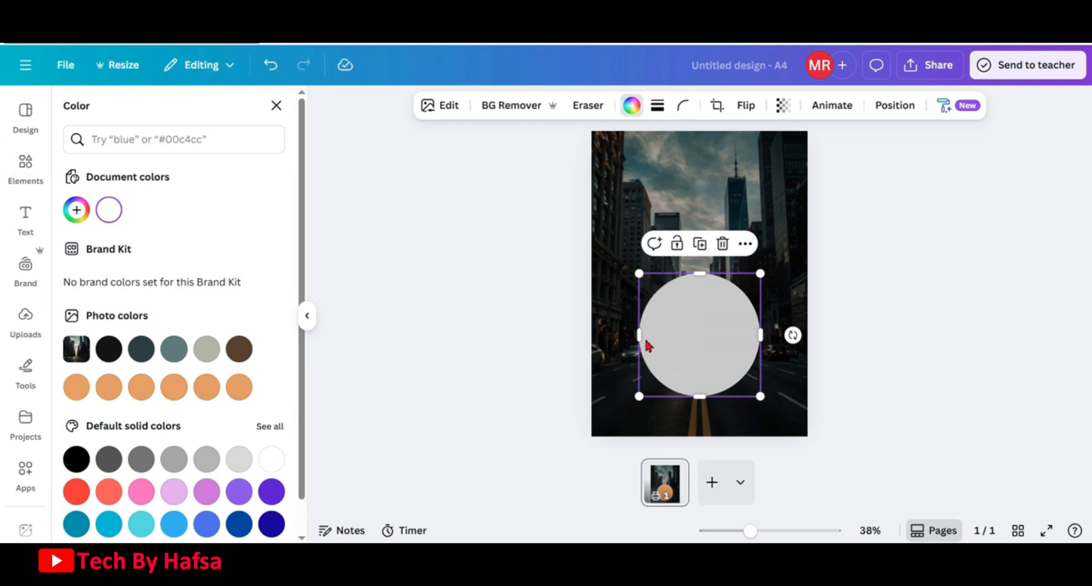
Trim the second circle's left side so only its right half remains
drag(640, 335, 705, 344)
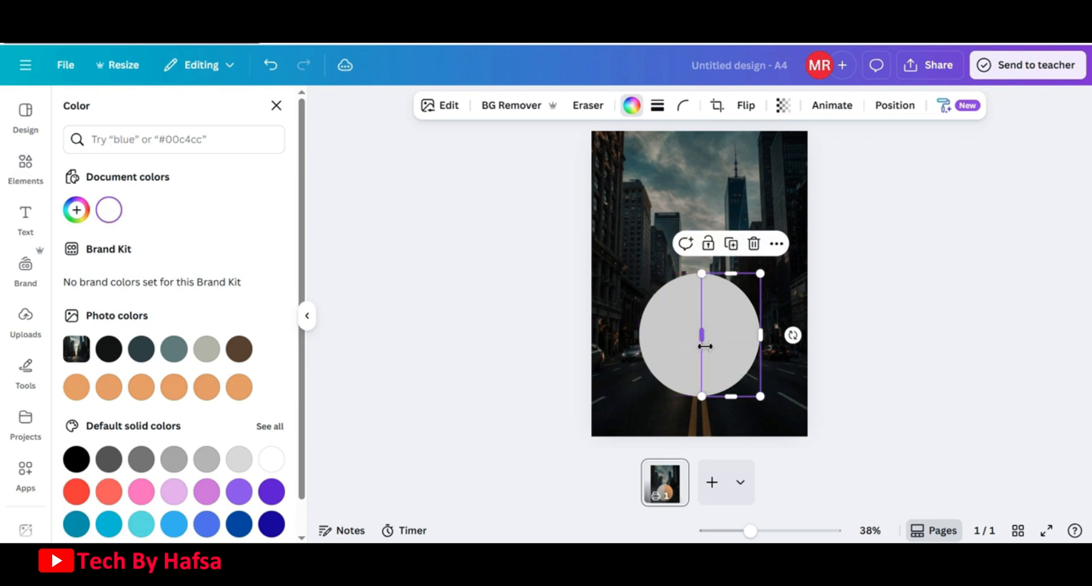
click(824, 319)
click(824, 319)
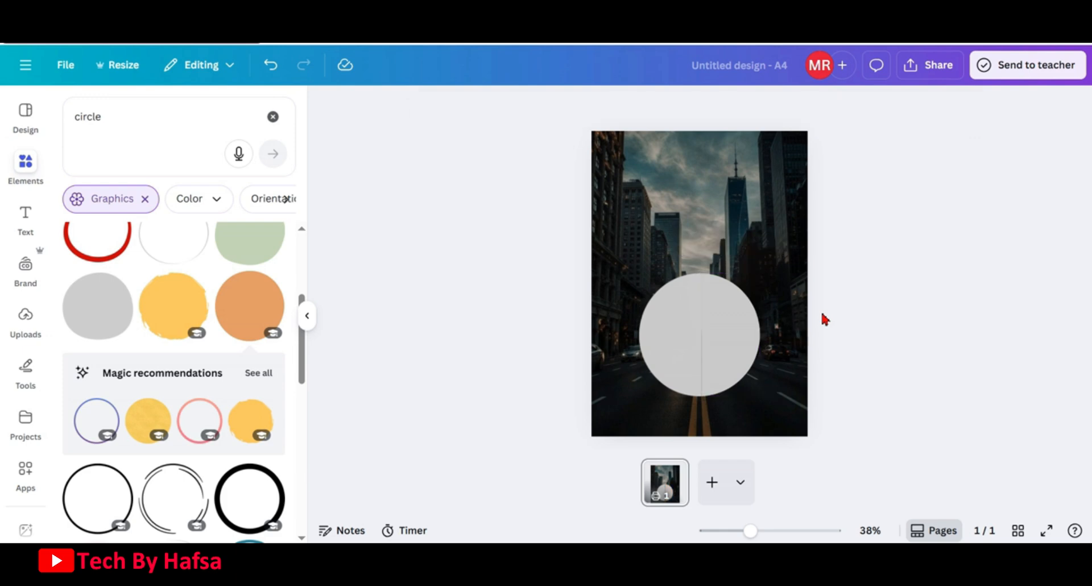
Nudge the left half circle slightly so its edge lines up with the right half
click(694, 346)
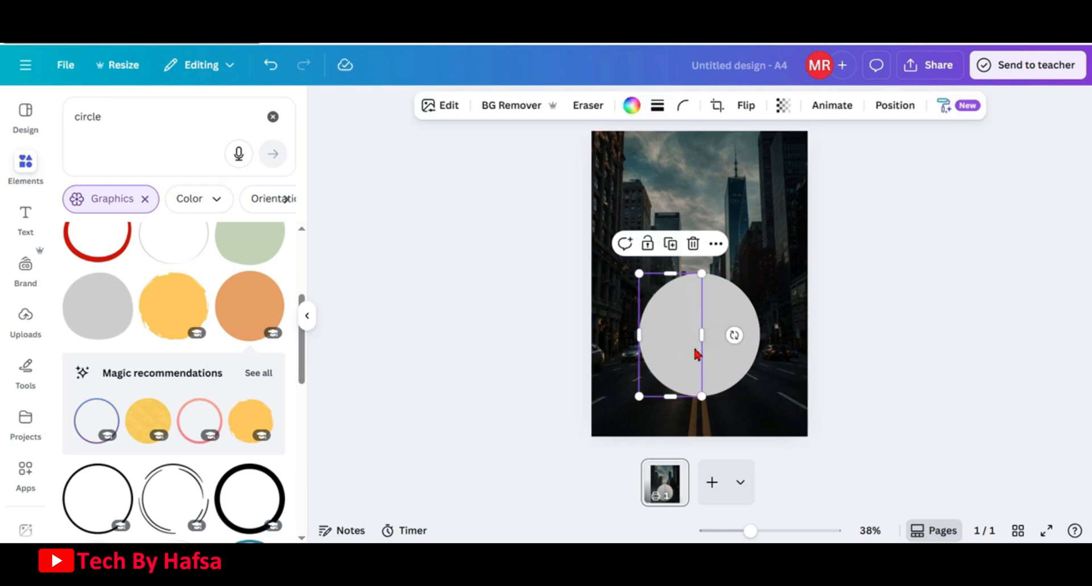
drag(706, 332, 703, 334)
click(725, 334)
click(839, 300)
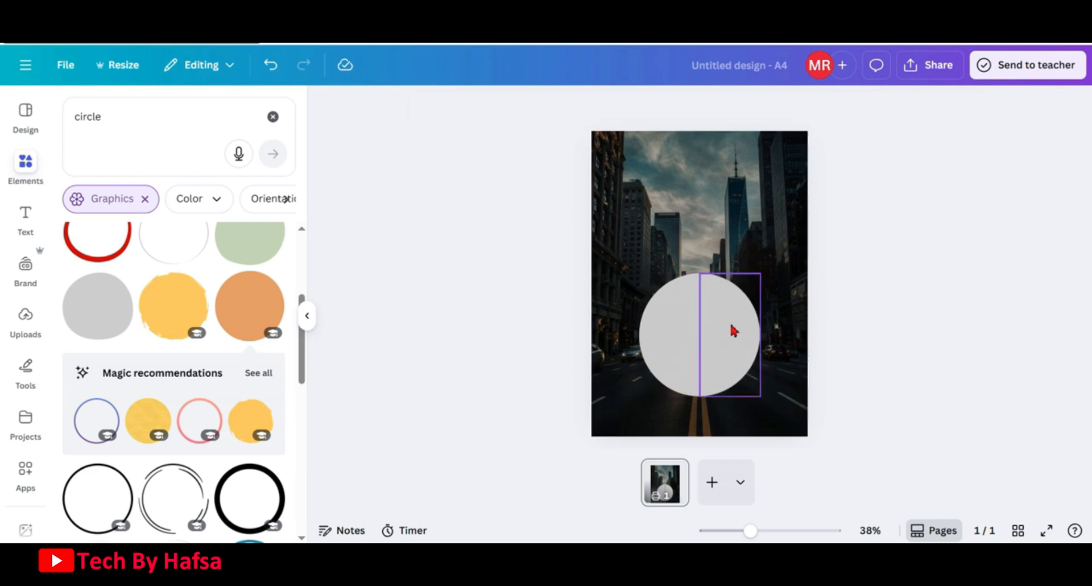
Recolour the left half circle to #6ea1cd
click(688, 349)
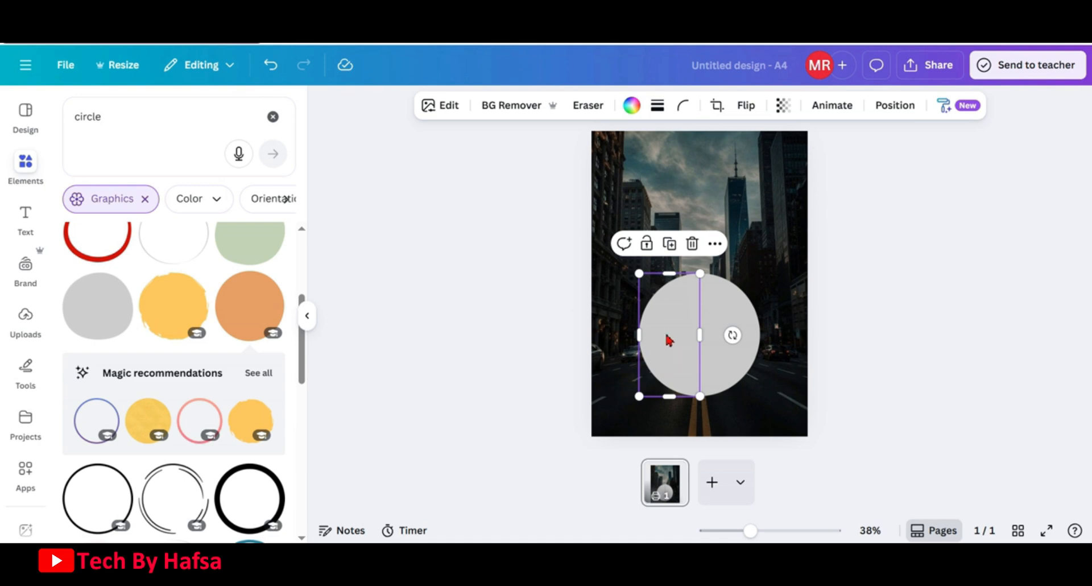
click(630, 106)
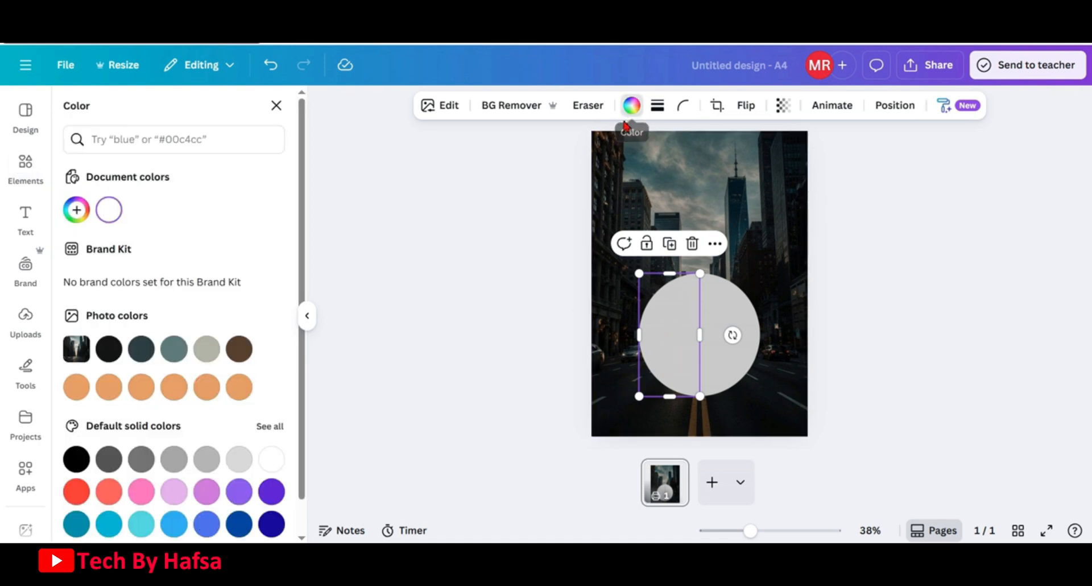
click(233, 137)
text(#6ea1cd)
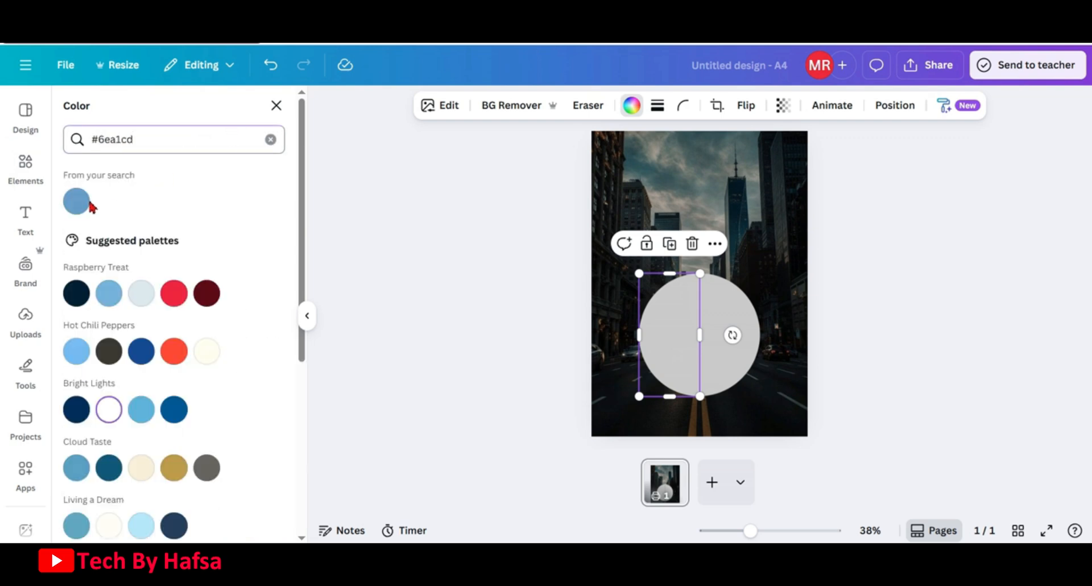
click(88, 205)
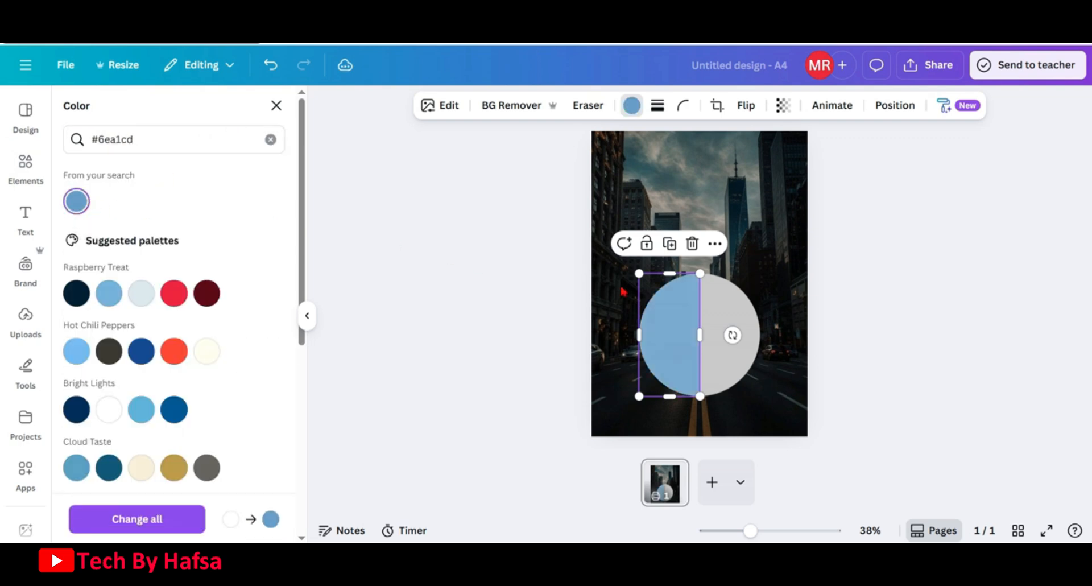
click(718, 308)
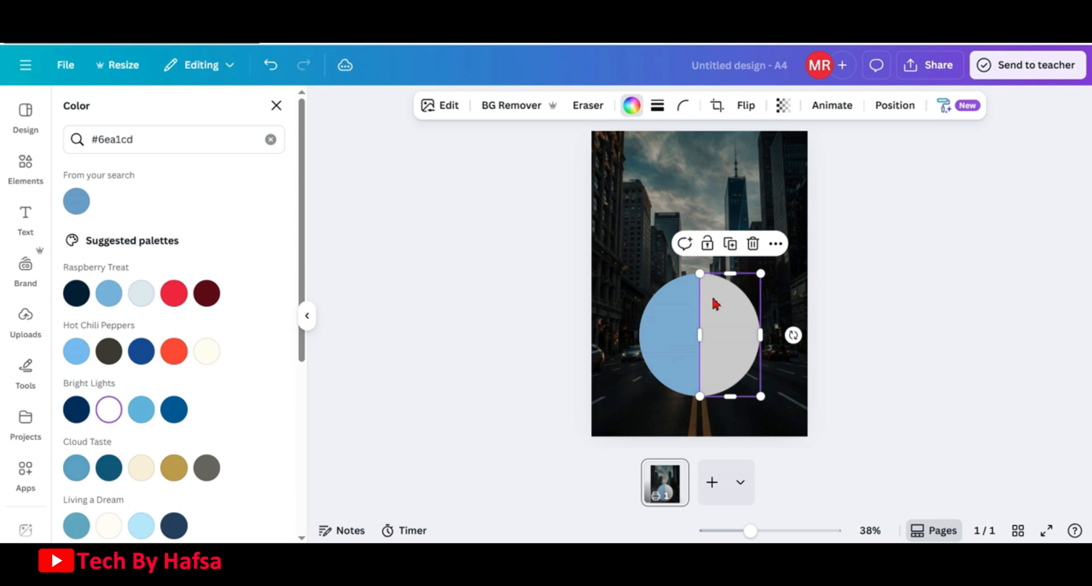
click(880, 295)
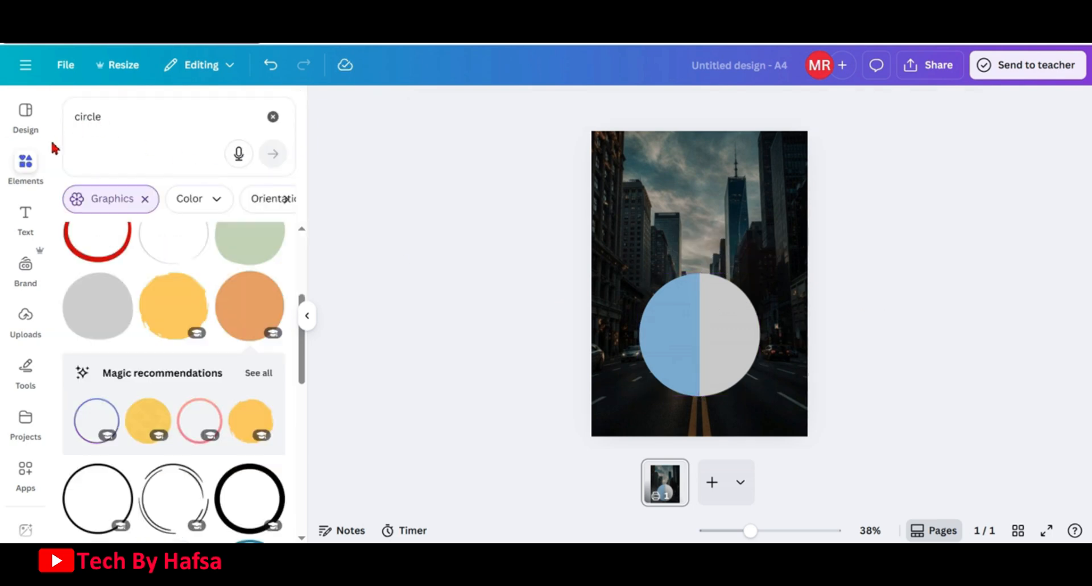
Search the element graphics for glow circle and add a glow ring to the design
click(273, 117)
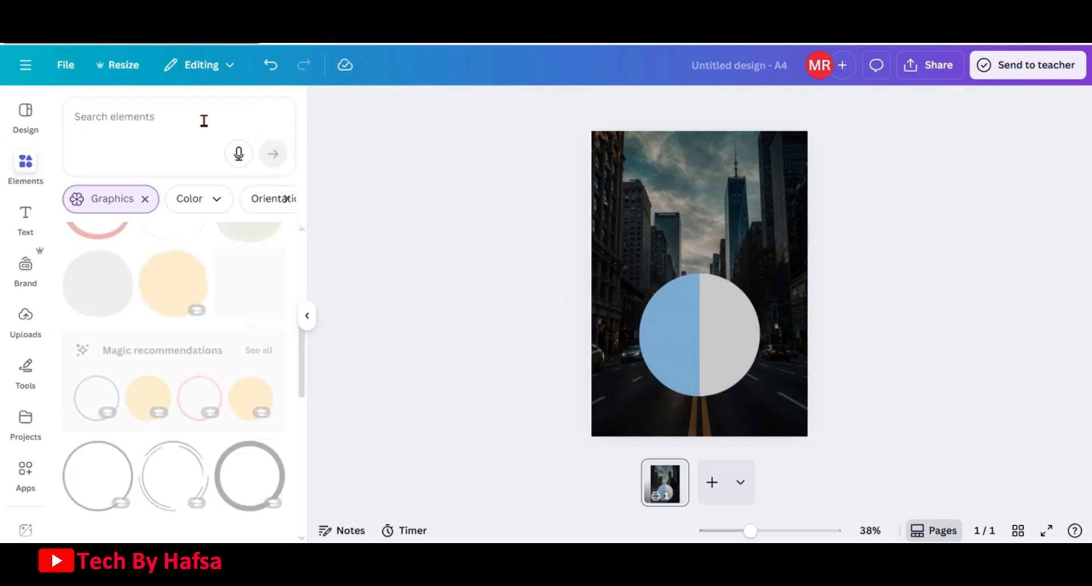
text(glo)
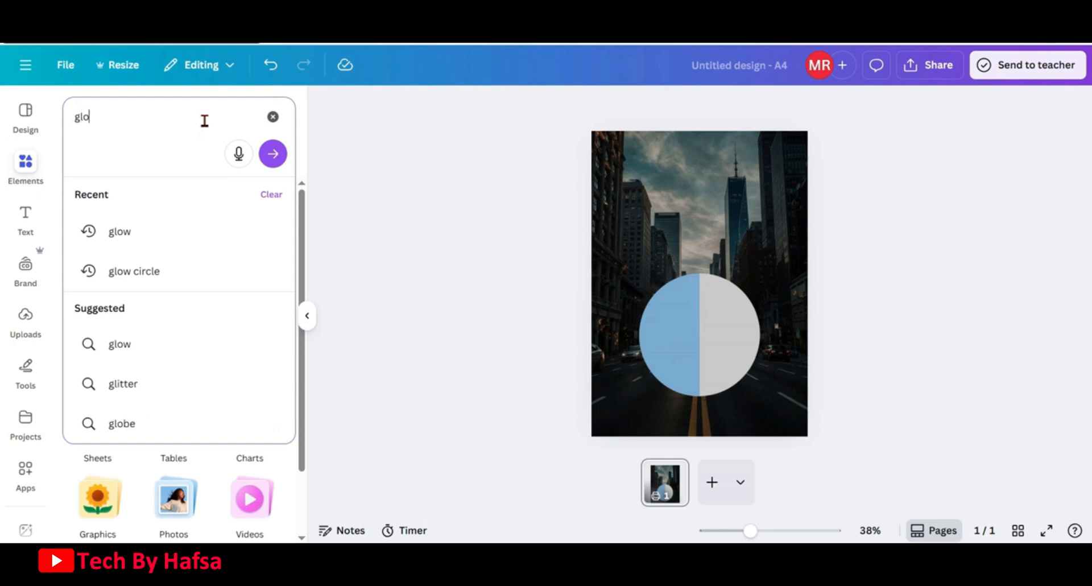
text(w ci)
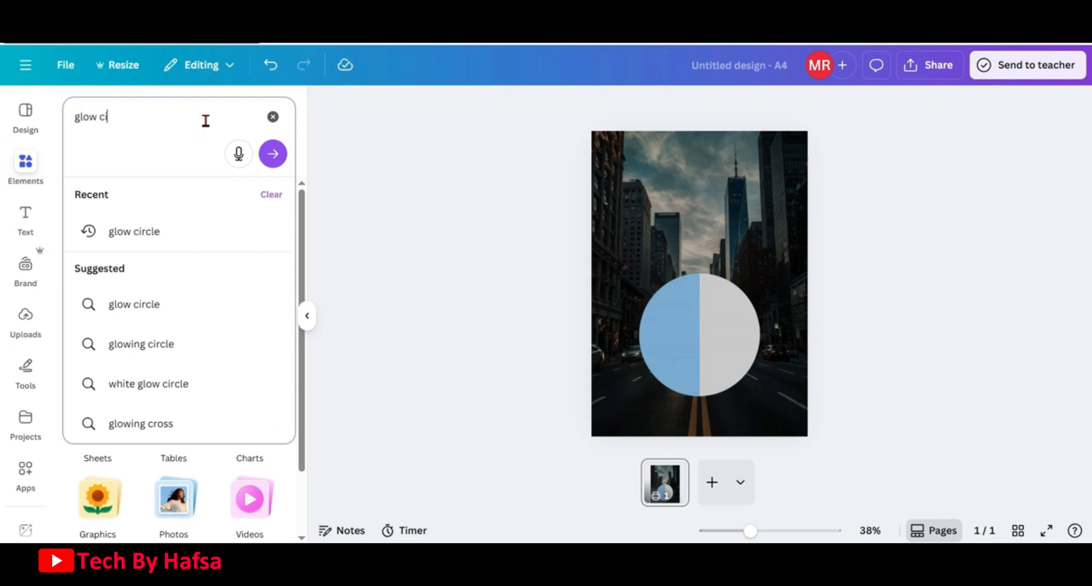
text(rcle)
key(Return)
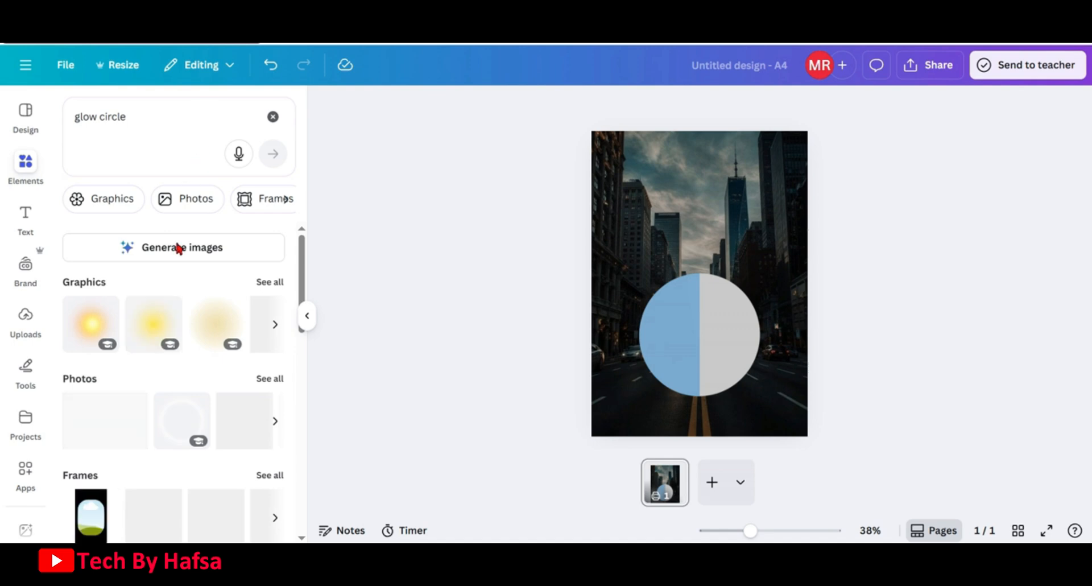
click(263, 281)
scroll(260, 287, down, 2)
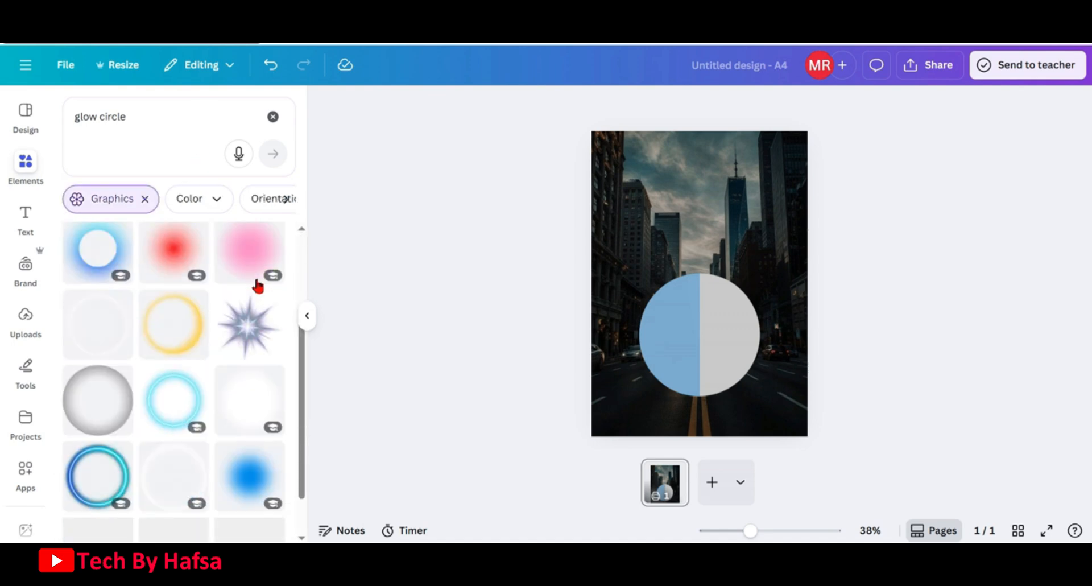
click(94, 325)
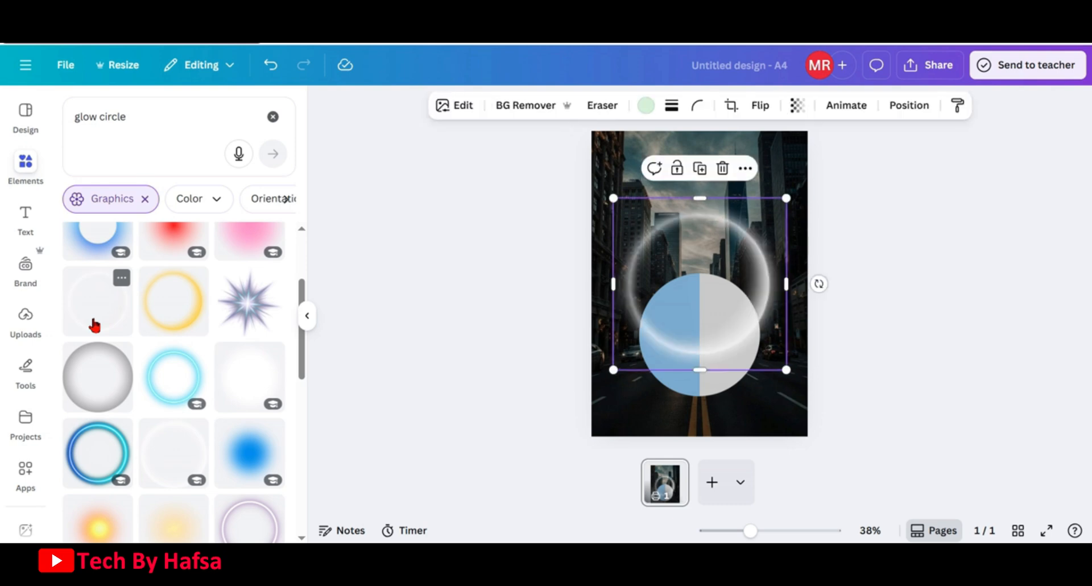
Add a different white glow ring from the results and delete the first glow ring
scroll(233, 310, down, 6)
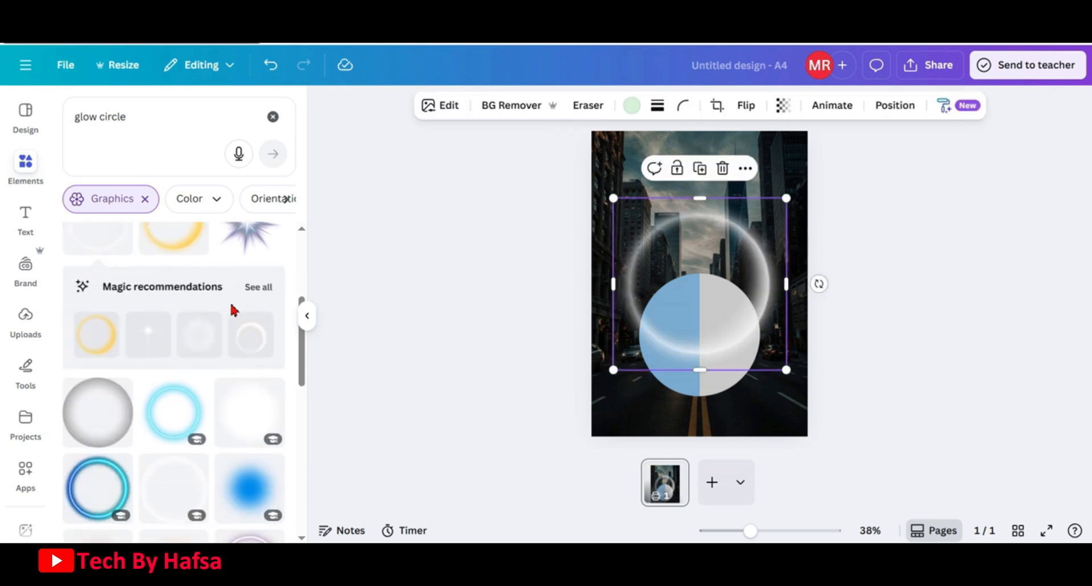
scroll(233, 309, down, 3)
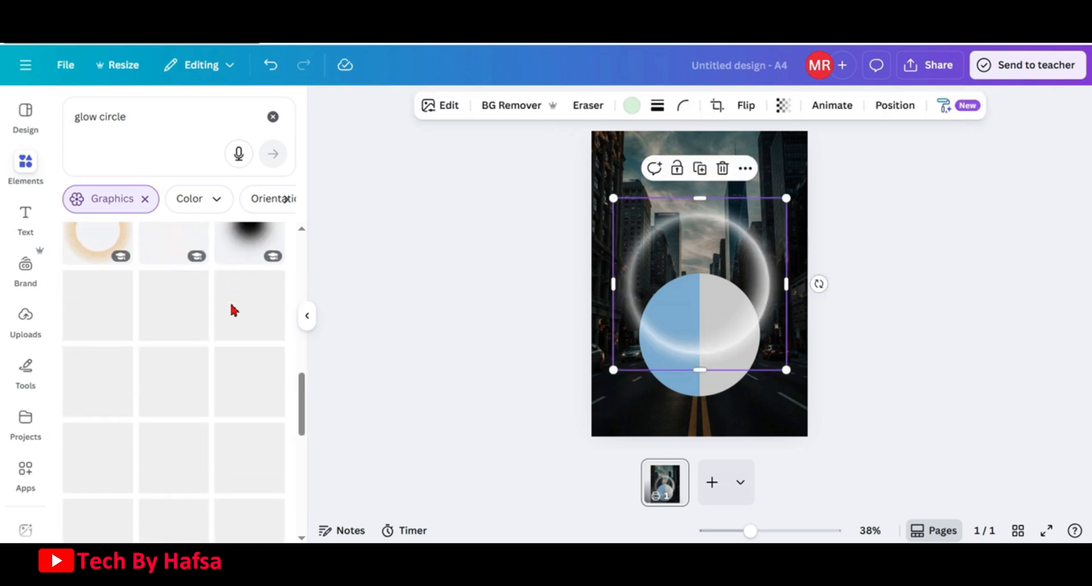
click(179, 312)
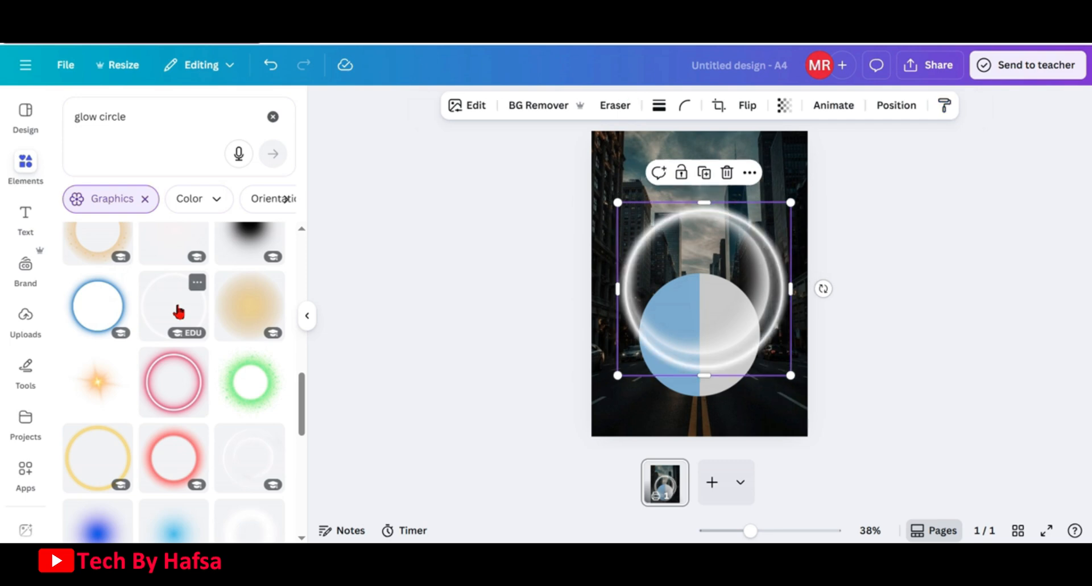
drag(718, 266, 724, 328)
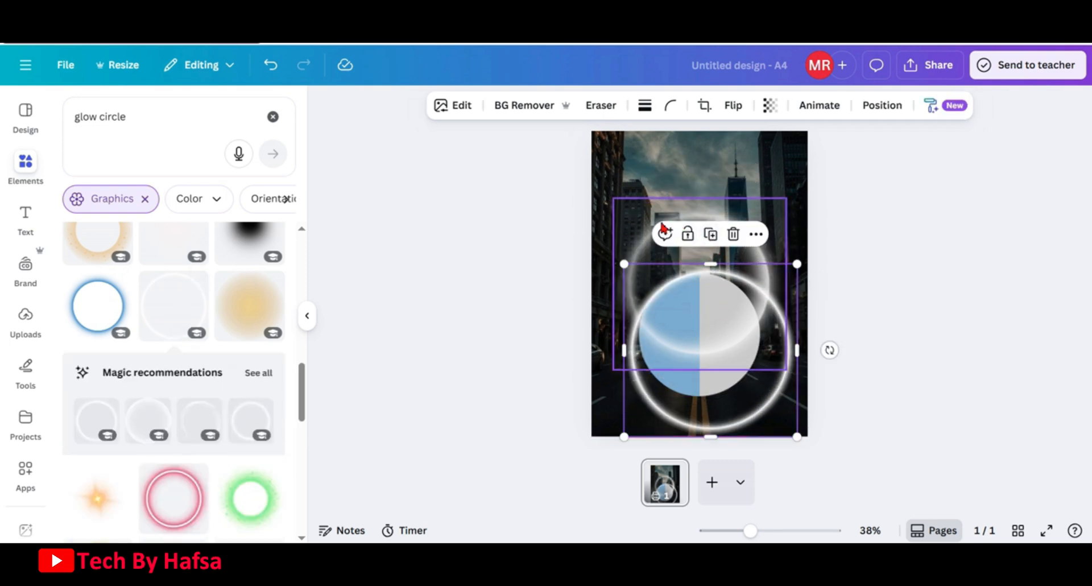
click(633, 246)
click(722, 166)
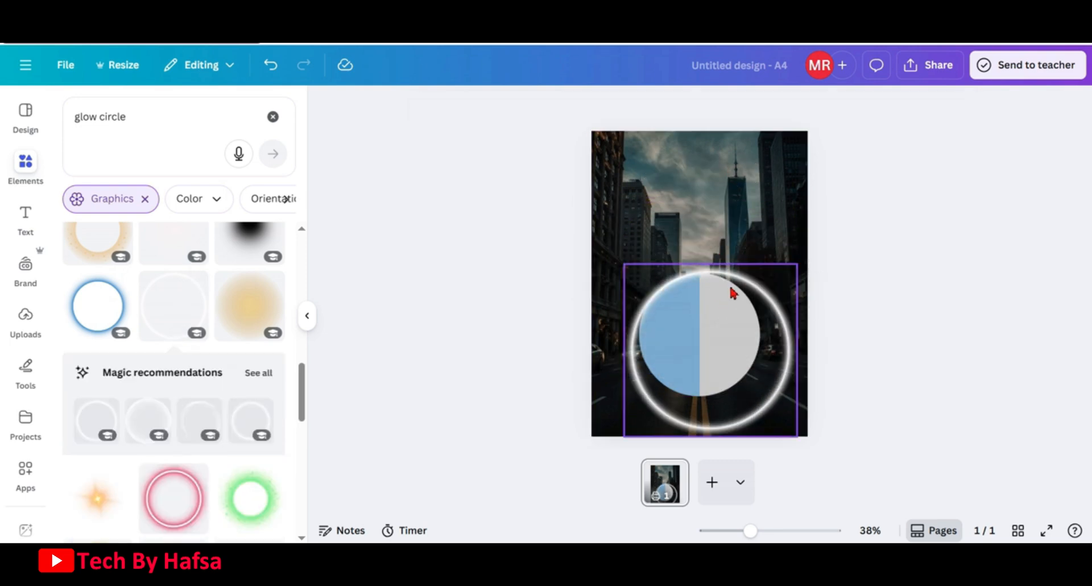
Resize and position the glow ring so it tightly frames the split circle
mouse_move(732, 292)
mouse_down()
mouse_move(724, 259)
mouse_move(724, 273)
mouse_up()
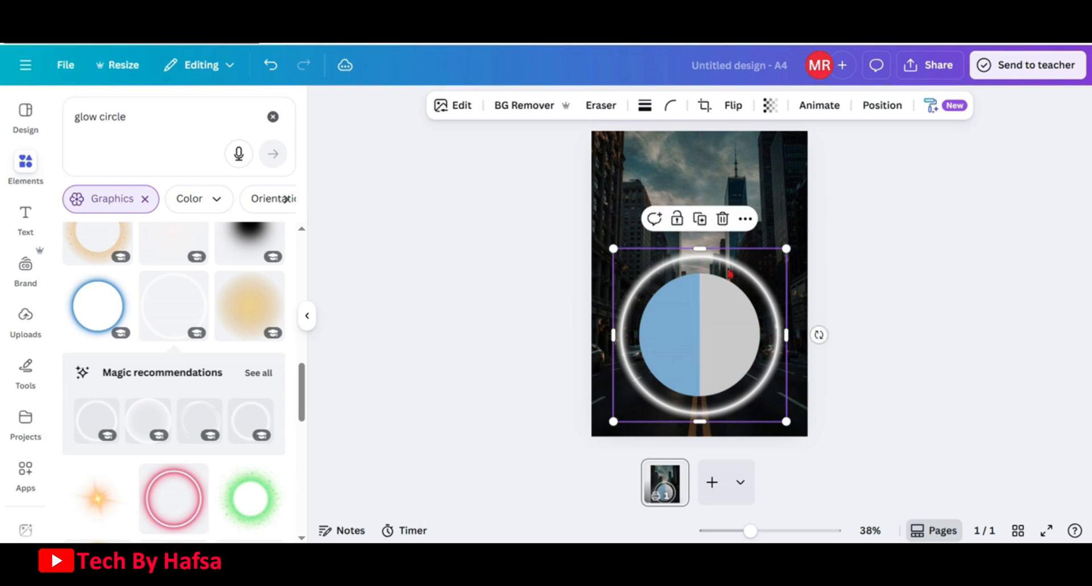
drag(786, 249, 739, 288)
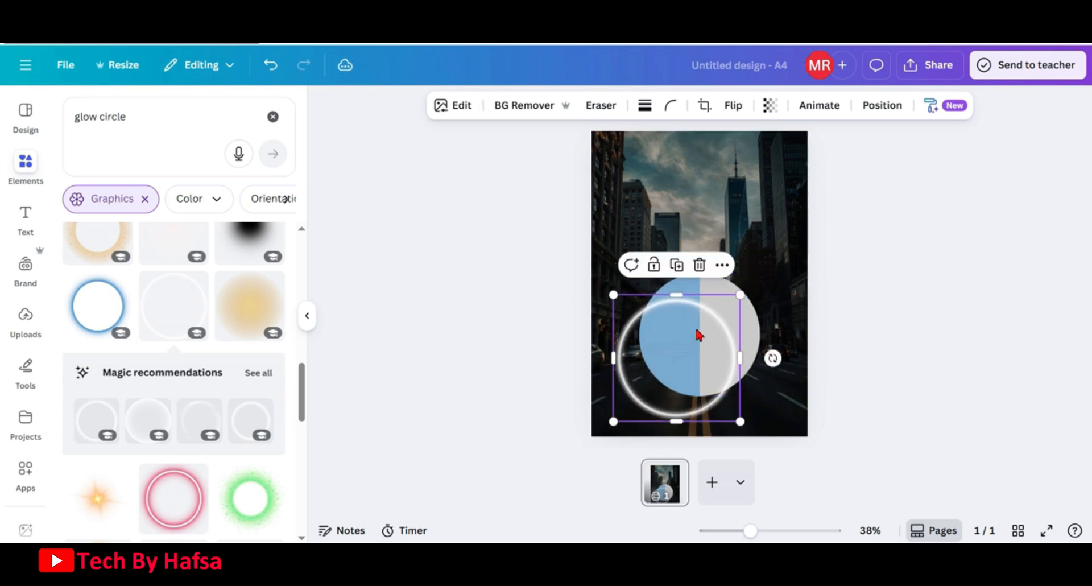
drag(699, 333, 715, 308)
drag(766, 399, 769, 402)
drag(743, 356, 742, 355)
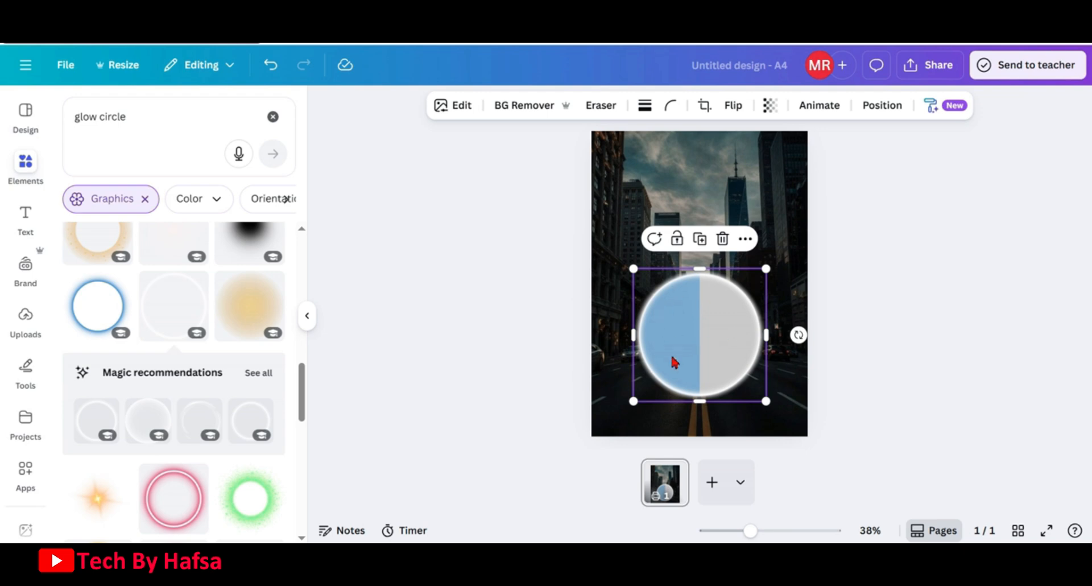
Group the glow ring with both half circles using the layers list
click(891, 112)
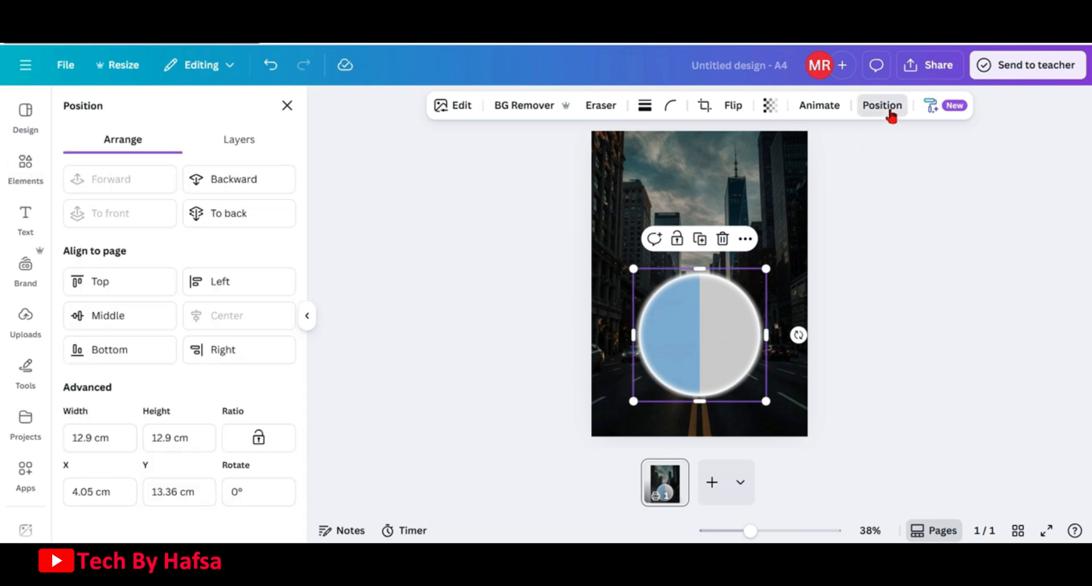
click(224, 140)
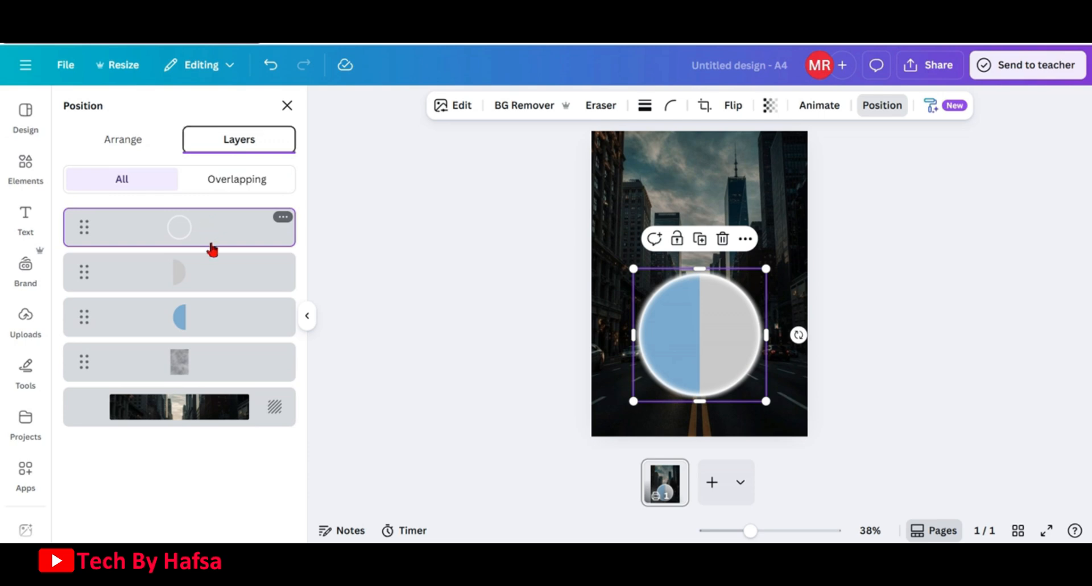
shift+click(210, 278)
shift+click(212, 317)
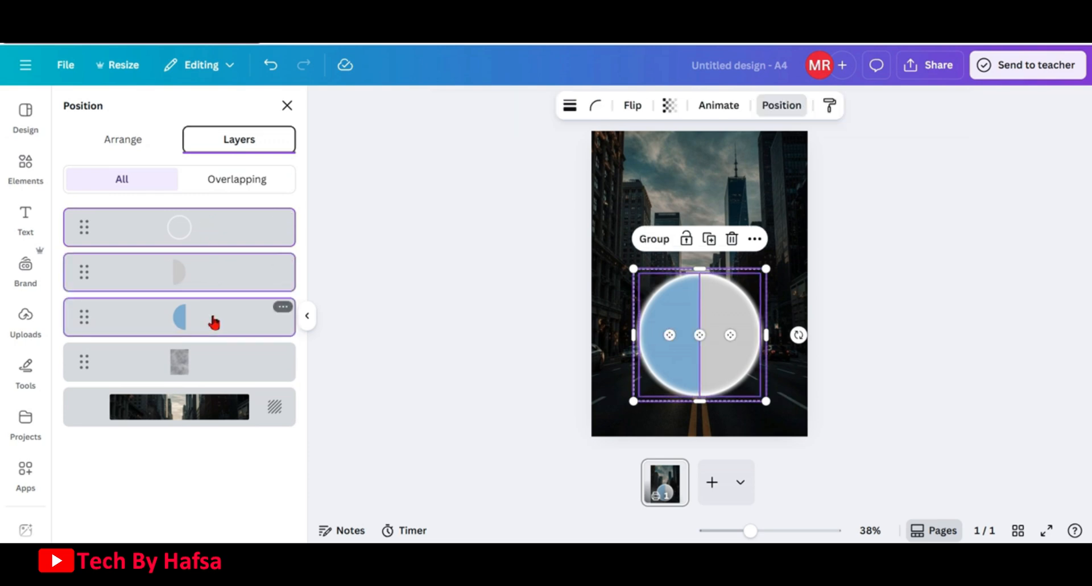
click(653, 239)
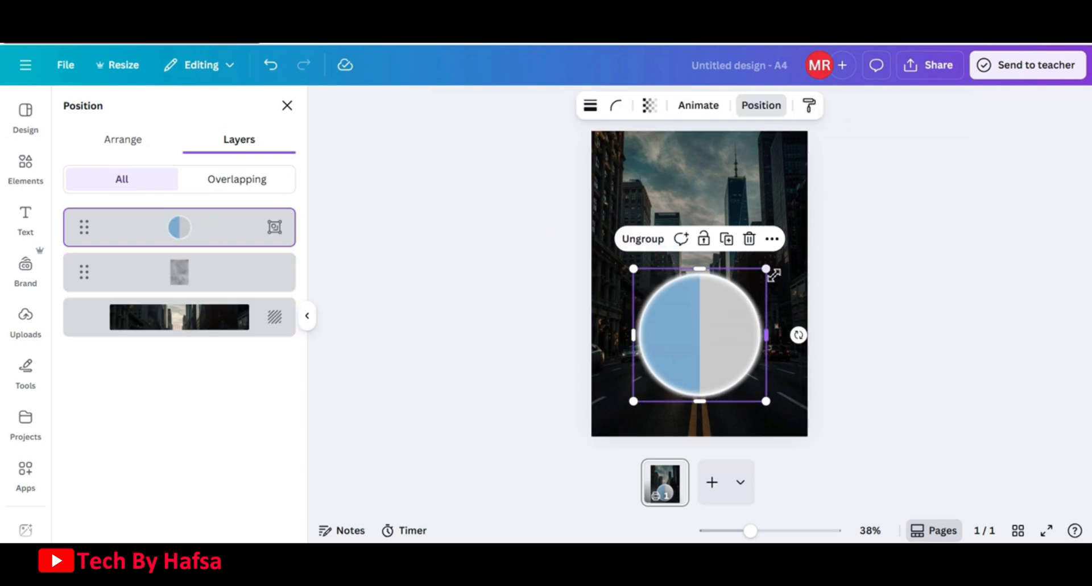
Enlarge the grouped circle slightly and reposition it on the page
drag(771, 274, 793, 258)
drag(728, 316, 716, 323)
click(483, 321)
Add the uploaded watch photo to the design and remove its background
click(26, 323)
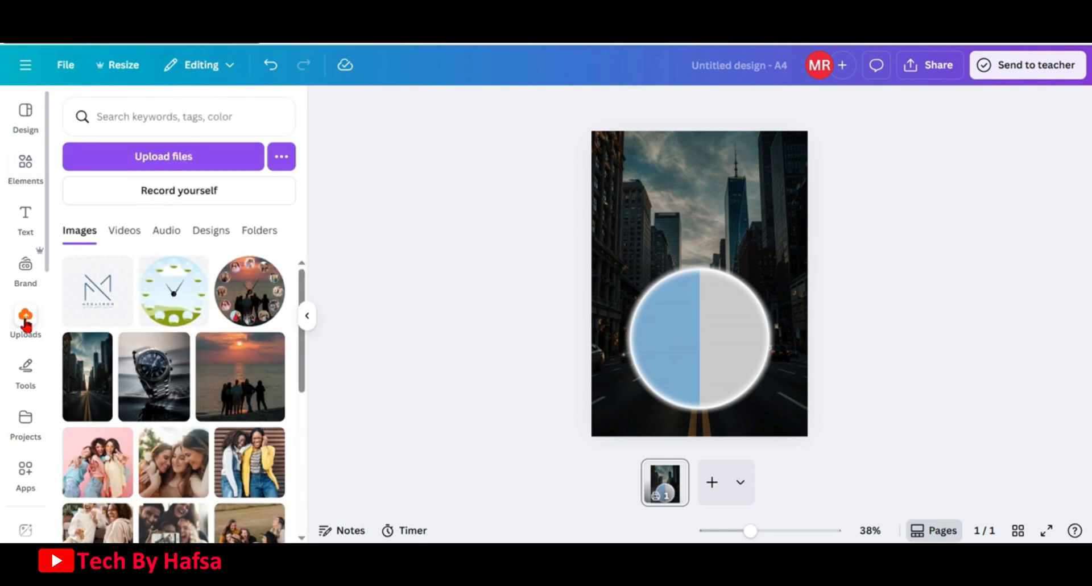
click(164, 379)
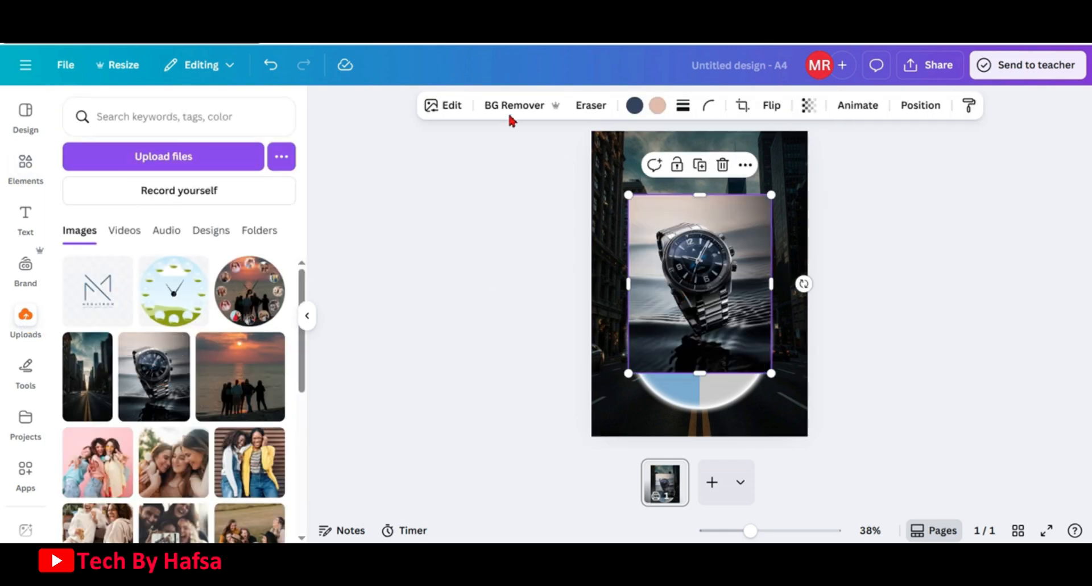
click(494, 107)
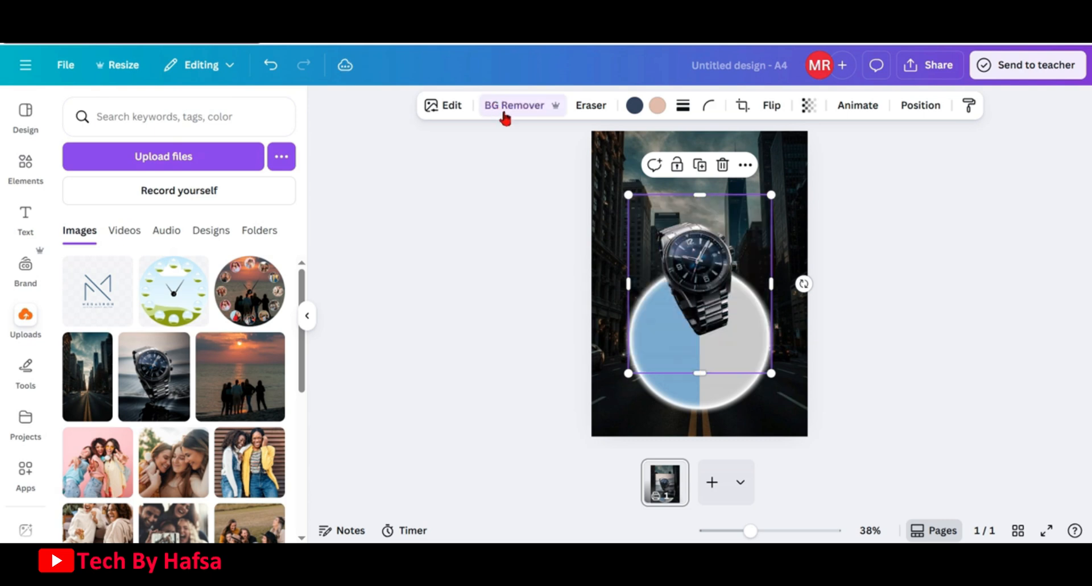
Enlarge the watch and place it centred over the split circle
drag(706, 275, 710, 332)
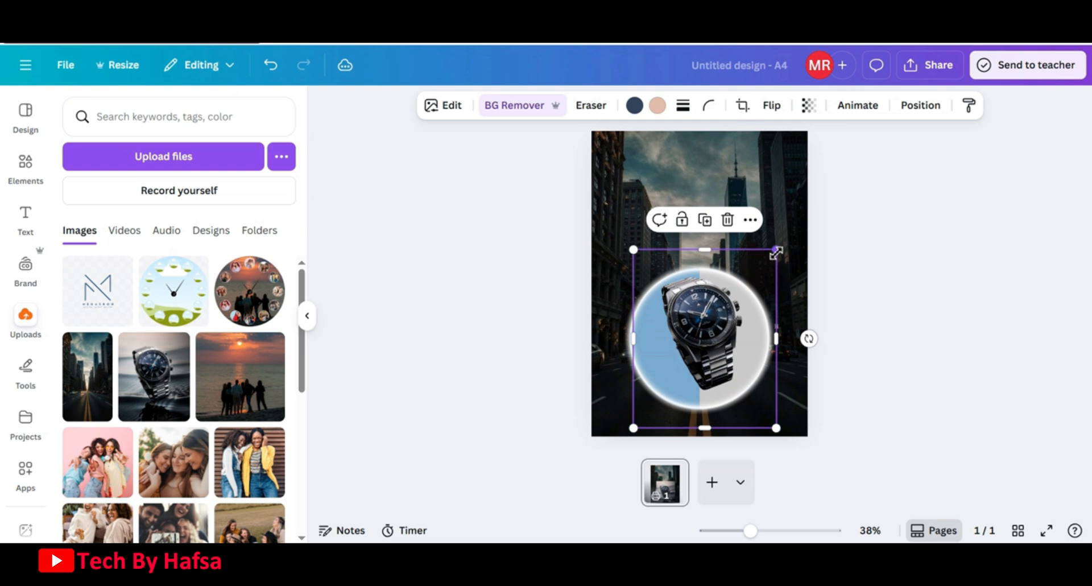
drag(776, 252, 821, 226)
drag(724, 294, 707, 323)
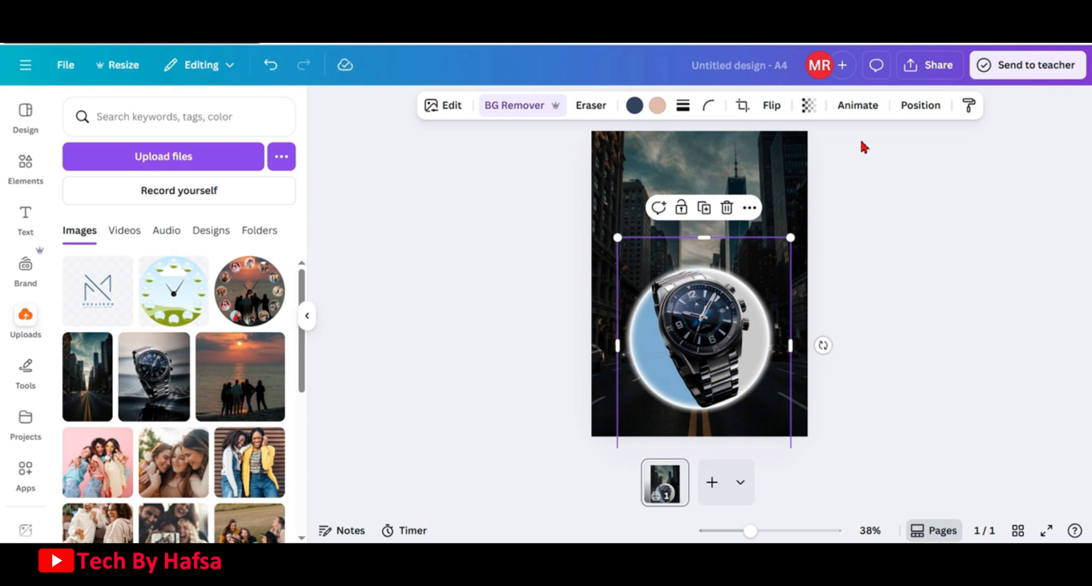
Apply a Drop shadow effect to the watch image
click(454, 109)
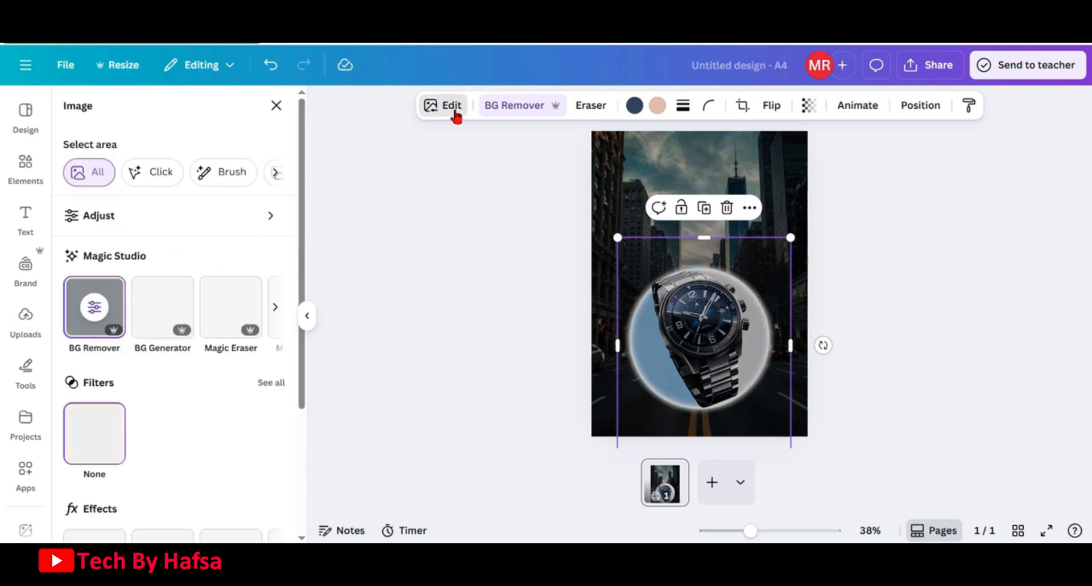
scroll(238, 297, down, 3)
scroll(238, 297, down, 2)
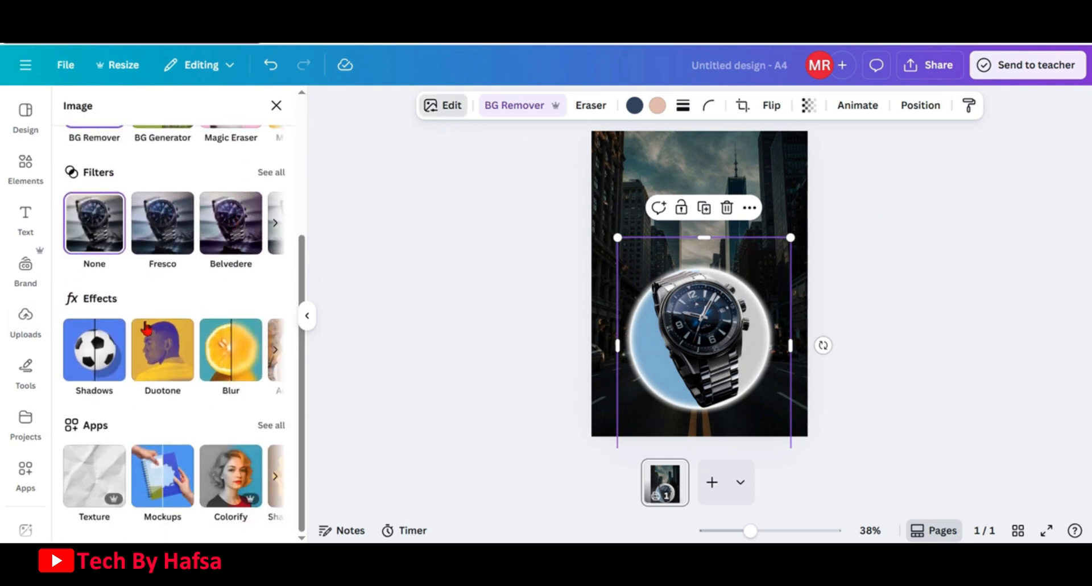
click(94, 353)
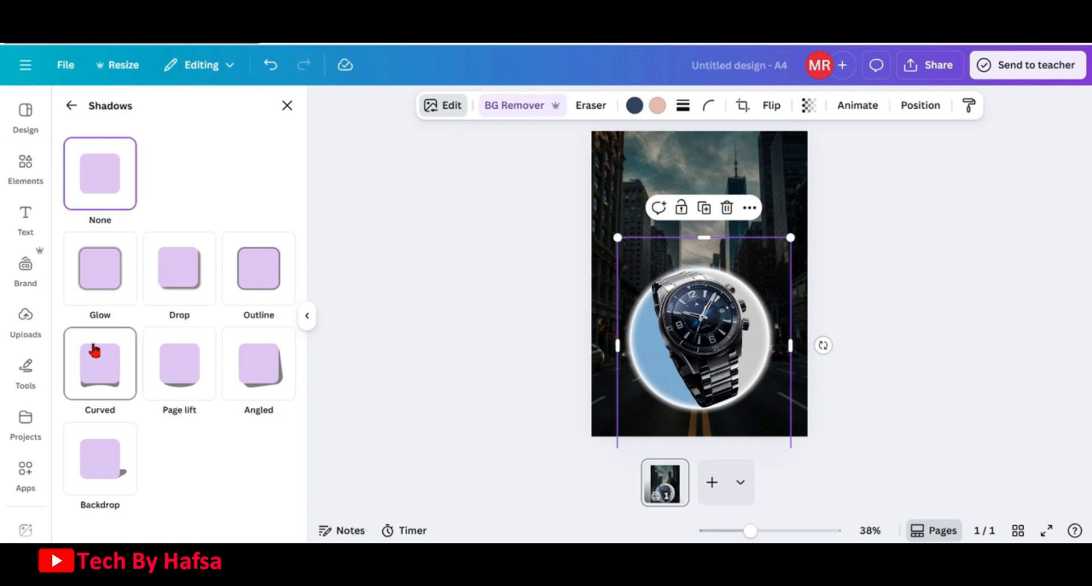
click(176, 280)
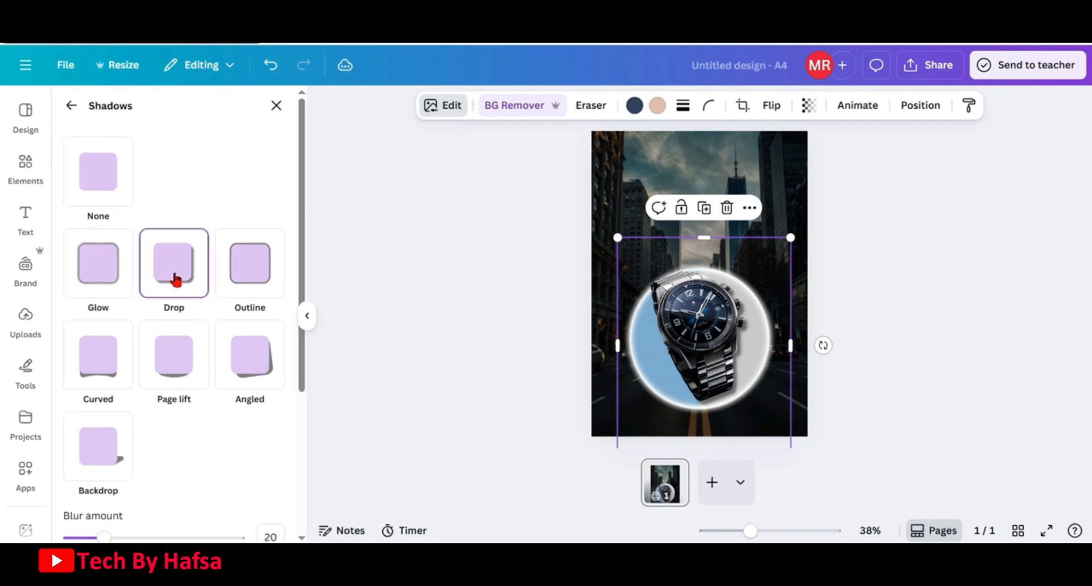
Search element graphics for "gradient", add the purple gradient graphic, and stretch it across the page's lower portion
click(859, 301)
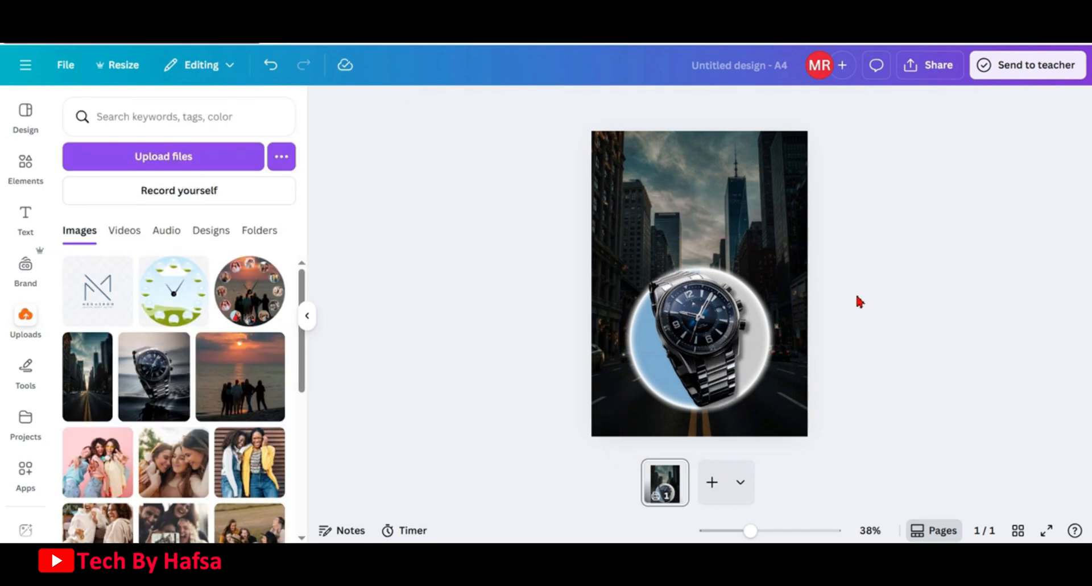
click(24, 168)
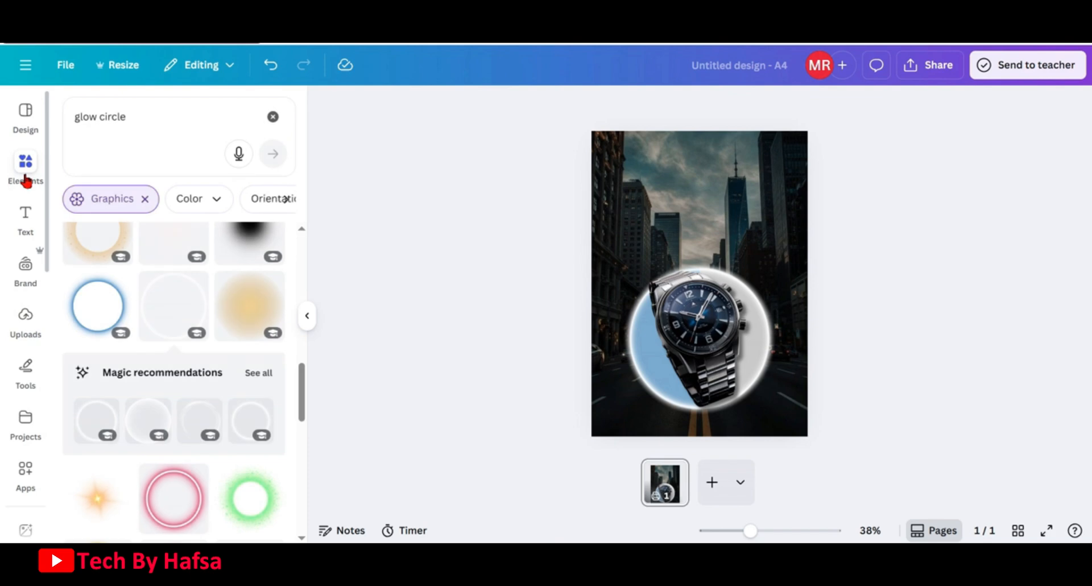
click(273, 117)
text(gr)
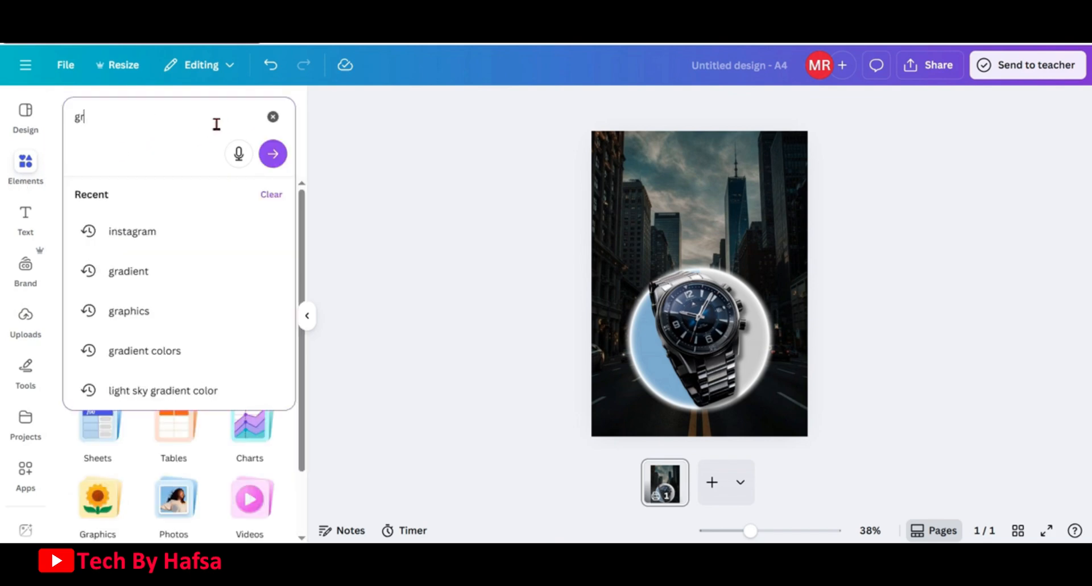
text(adir)
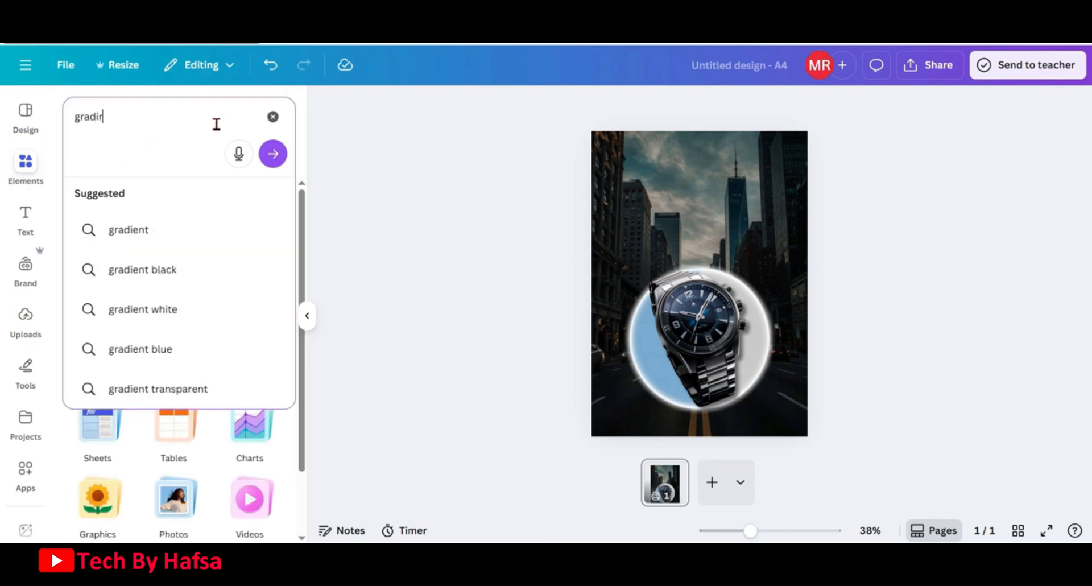
key(BackSpace)
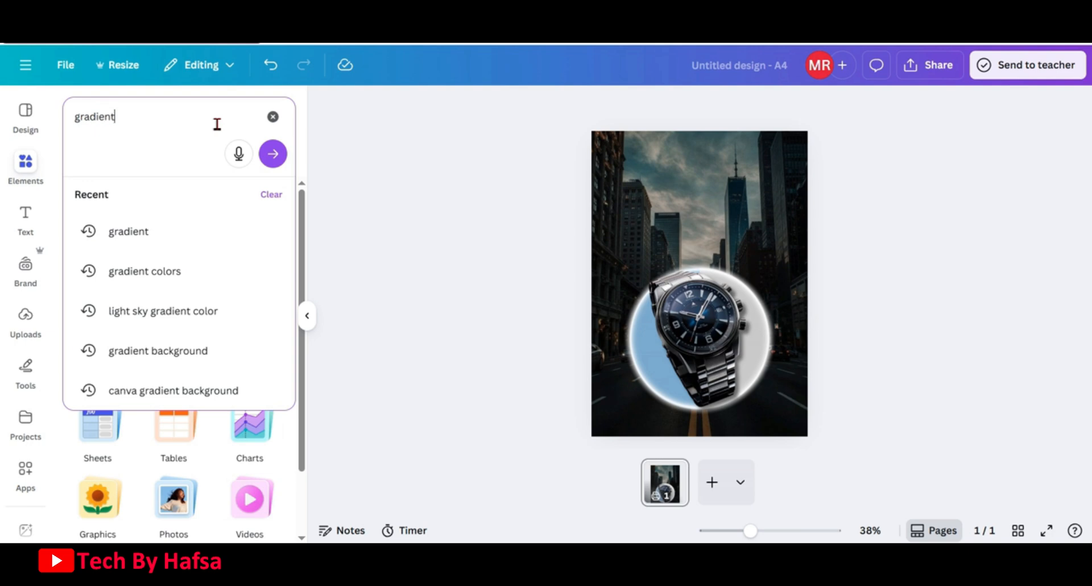
key(Return)
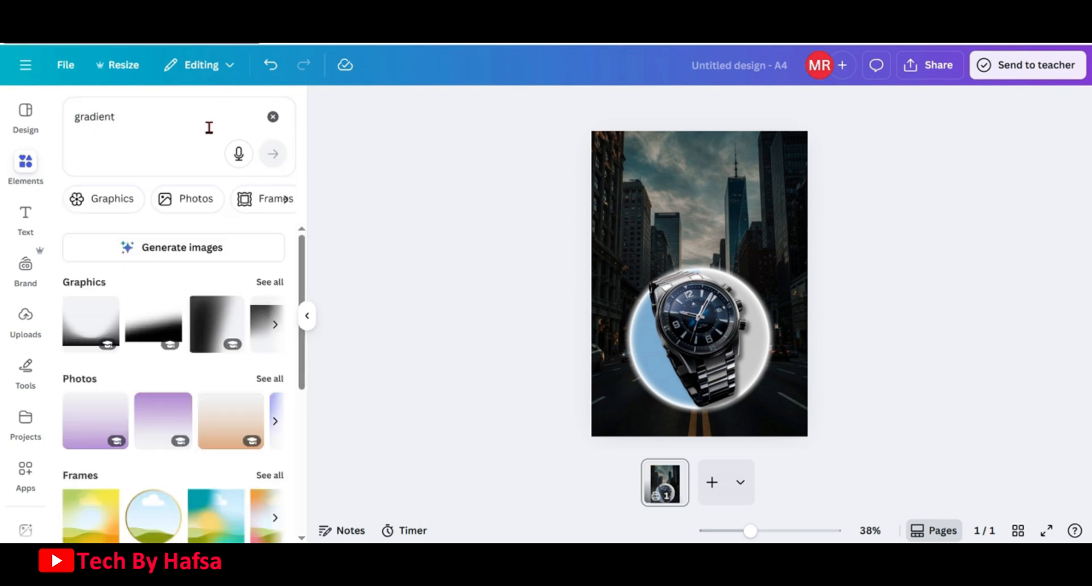
click(261, 284)
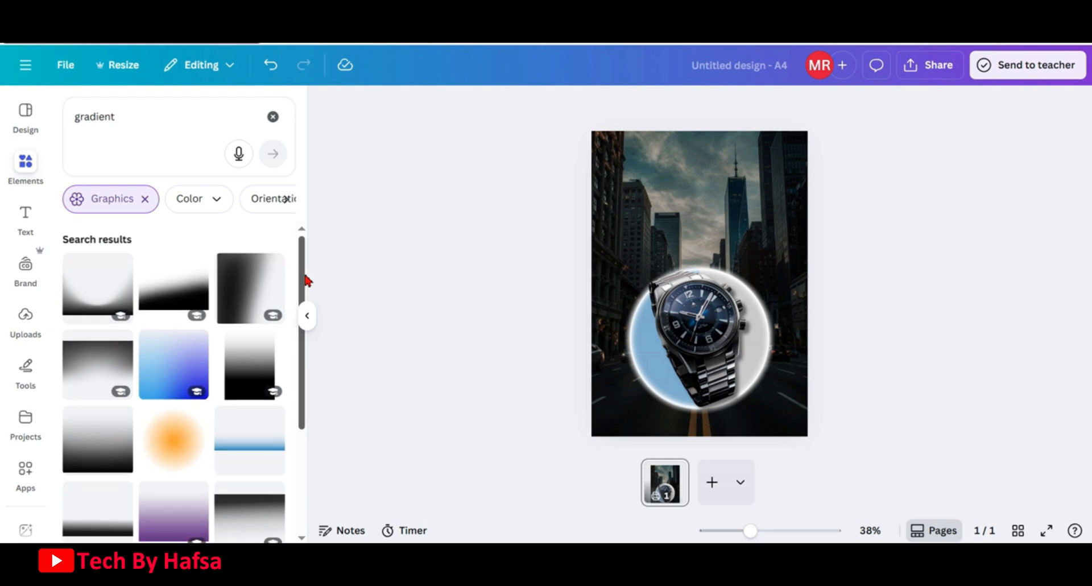
drag(305, 282, 300, 362)
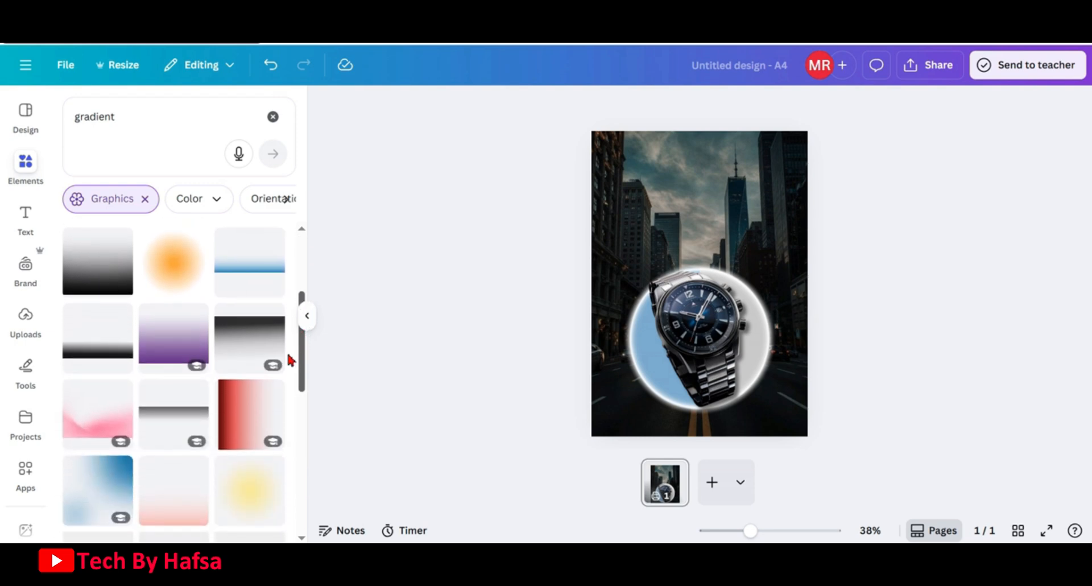
click(173, 350)
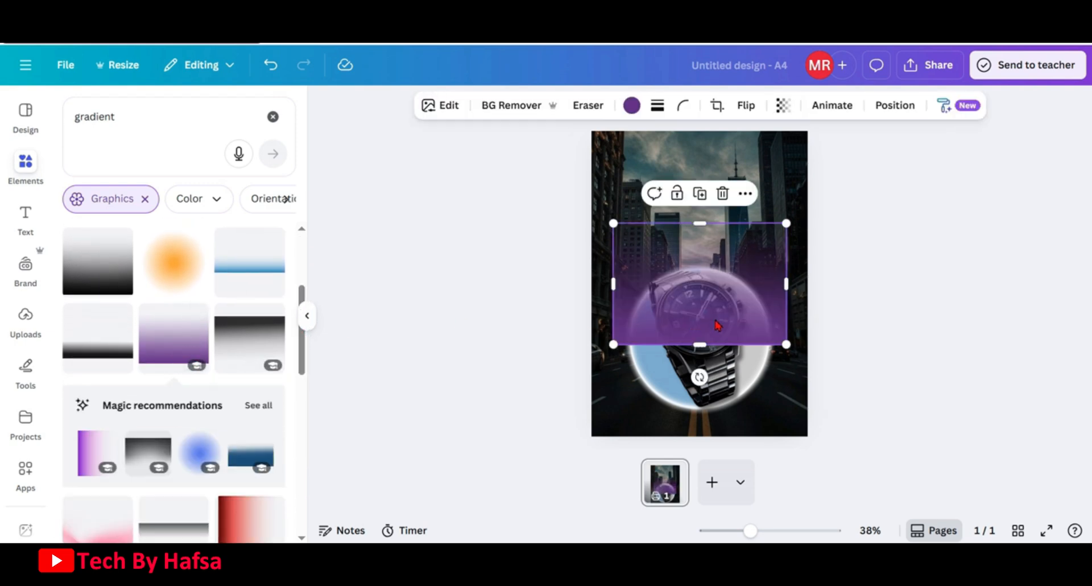
drag(791, 286, 808, 286)
drag(614, 286, 594, 291)
drag(699, 347, 700, 439)
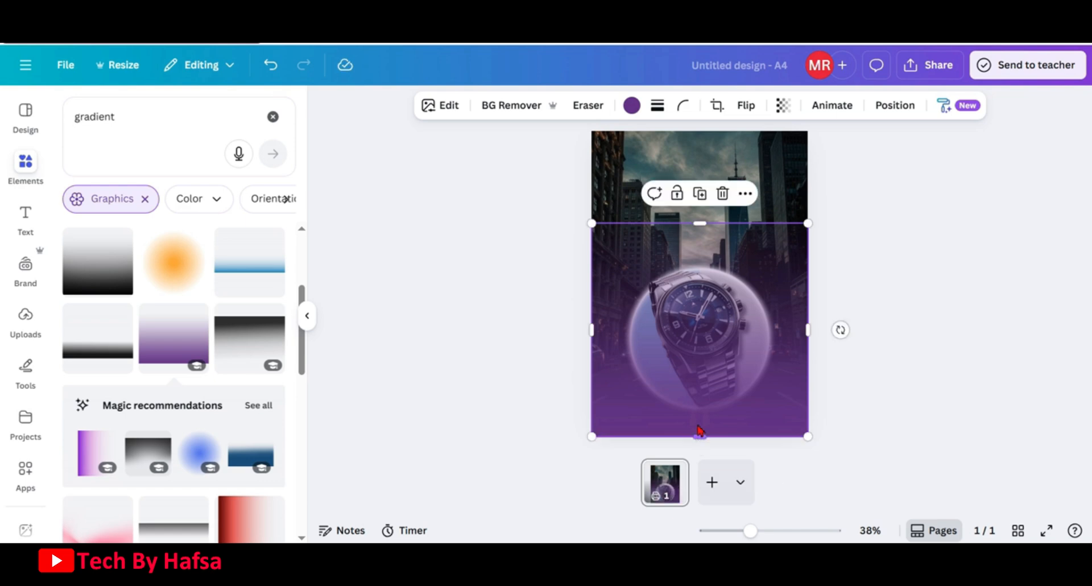
Recolour the gradient graphic to a near-black colour from the photo colours
click(631, 107)
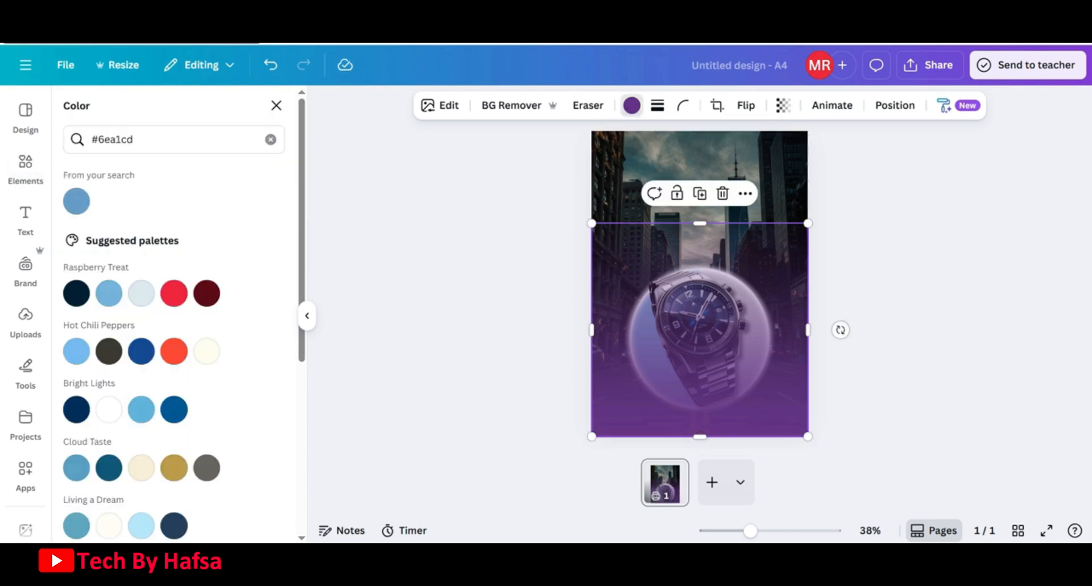
click(271, 139)
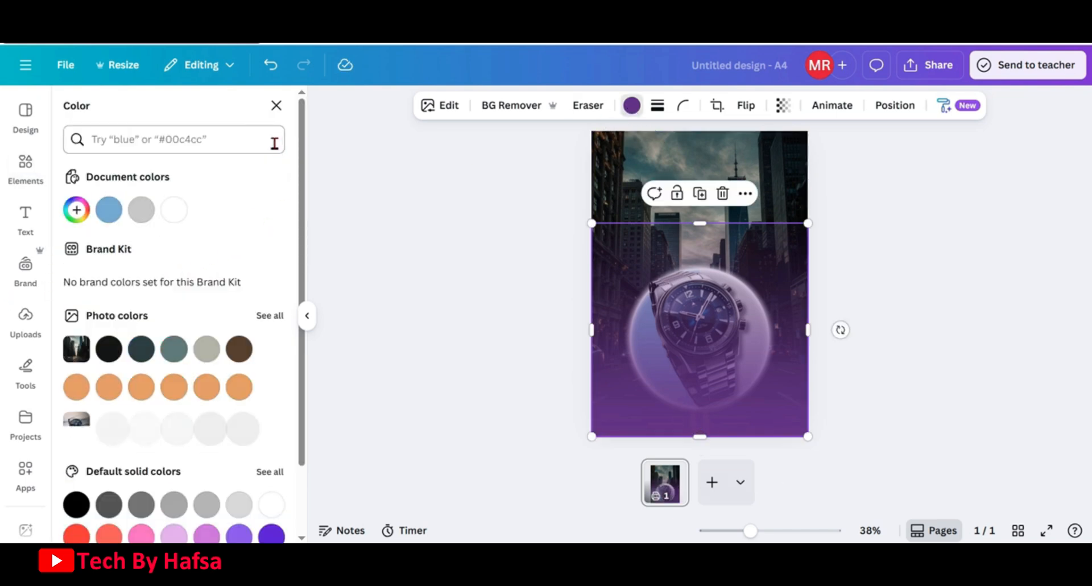
click(109, 349)
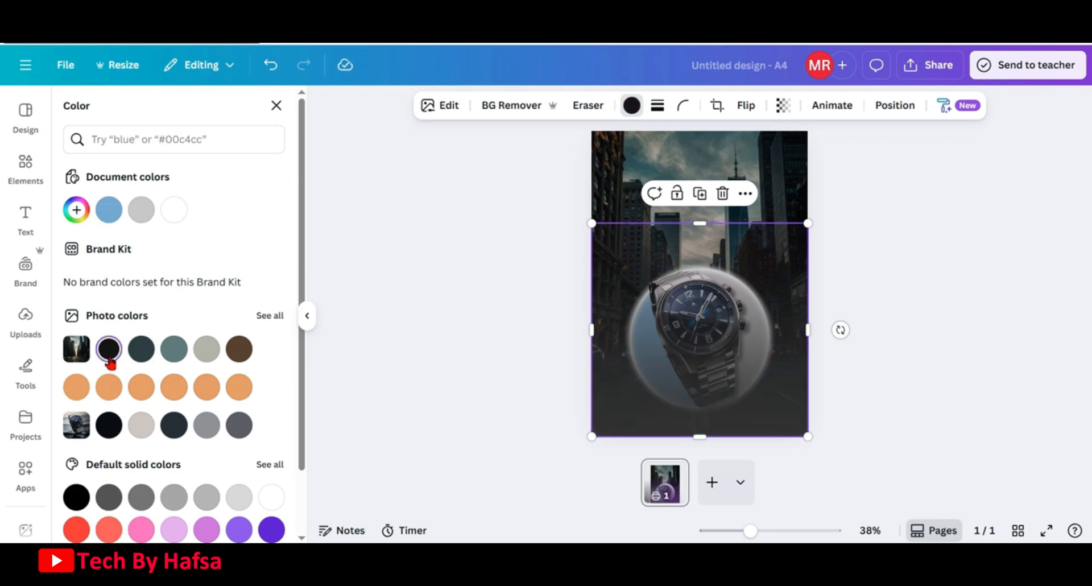
Duplicate the dark gradient and extend the copy upward to cover the full page height
click(700, 194)
drag(710, 315, 701, 317)
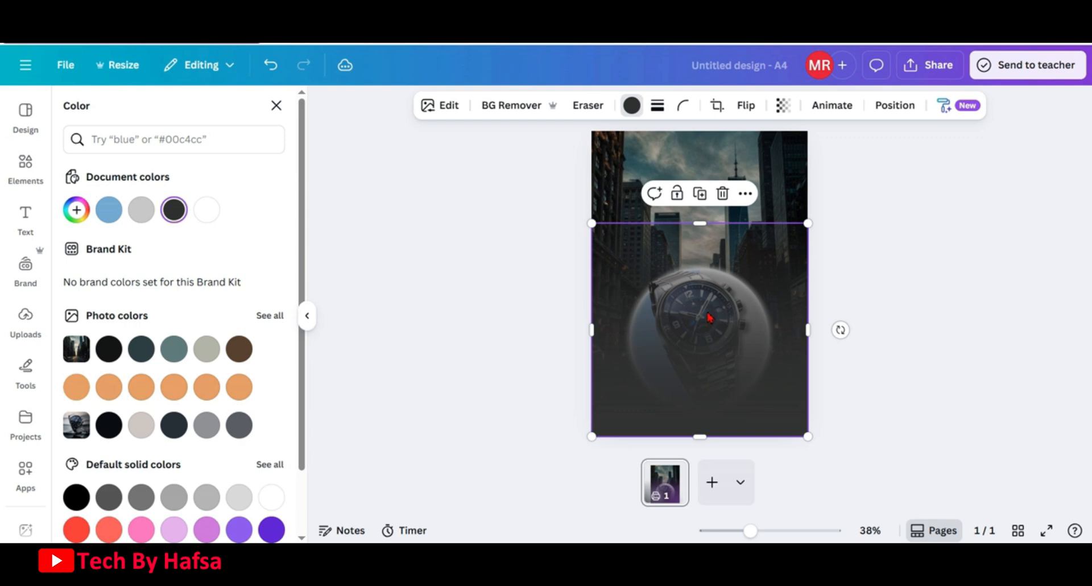
click(855, 242)
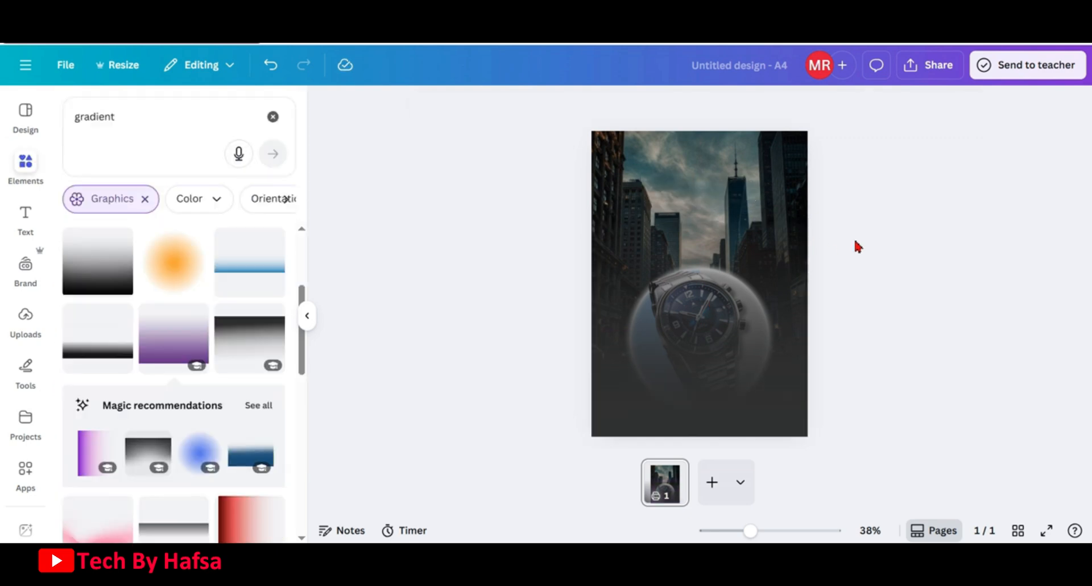
click(738, 241)
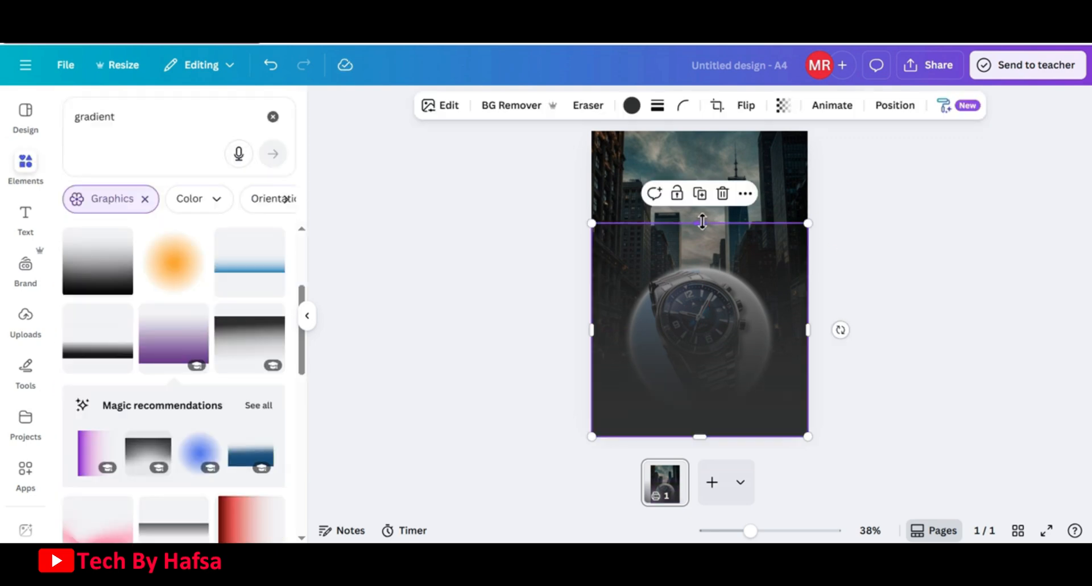
drag(702, 222, 692, 124)
click(922, 276)
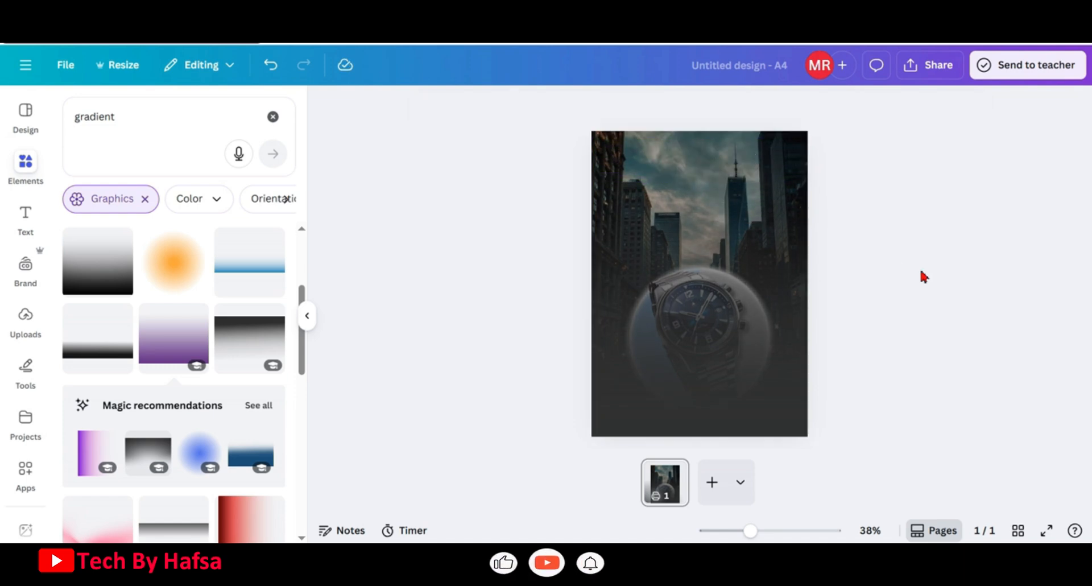
Group the two gradient layers and move the group below the watch and circle in the layer order
click(803, 212)
click(897, 108)
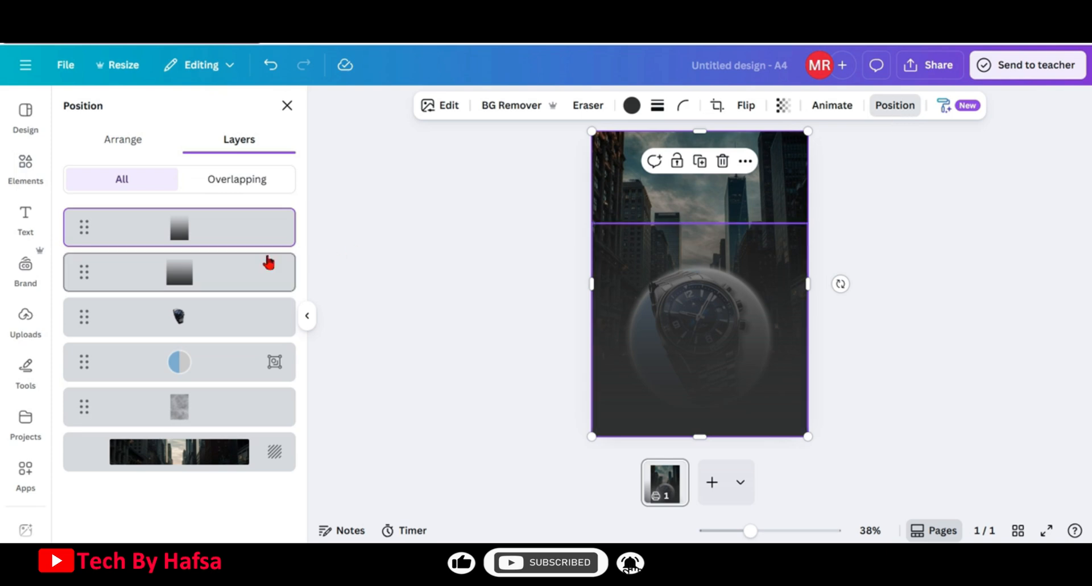
shift+click(234, 281)
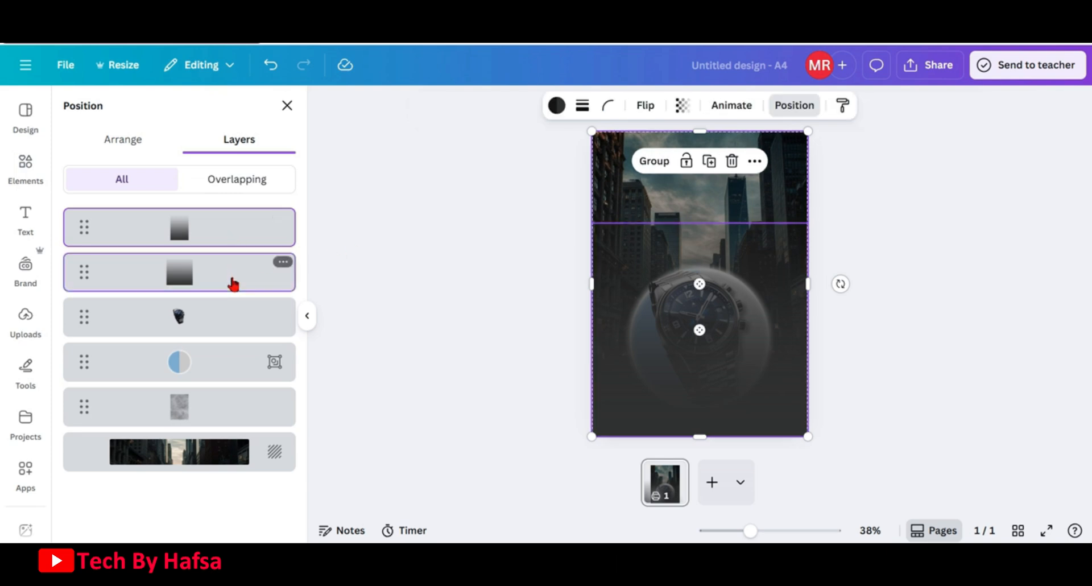
click(650, 165)
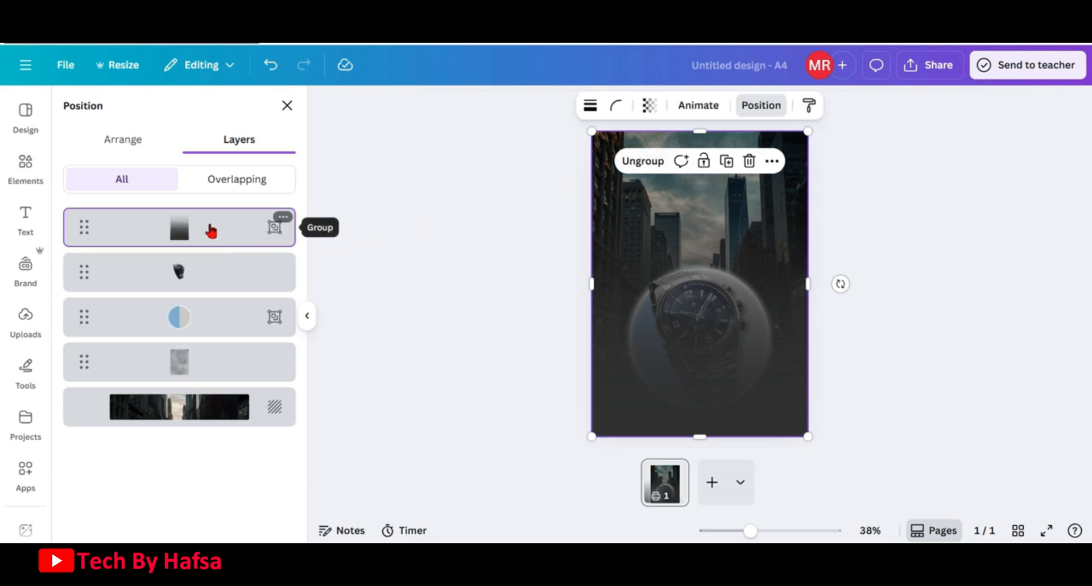
drag(209, 230, 199, 334)
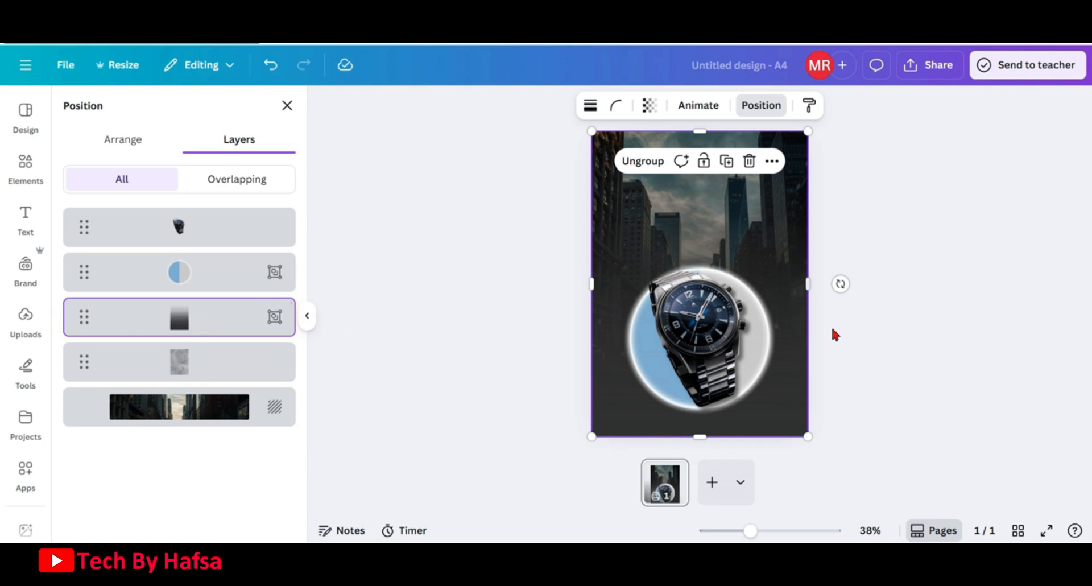
click(865, 351)
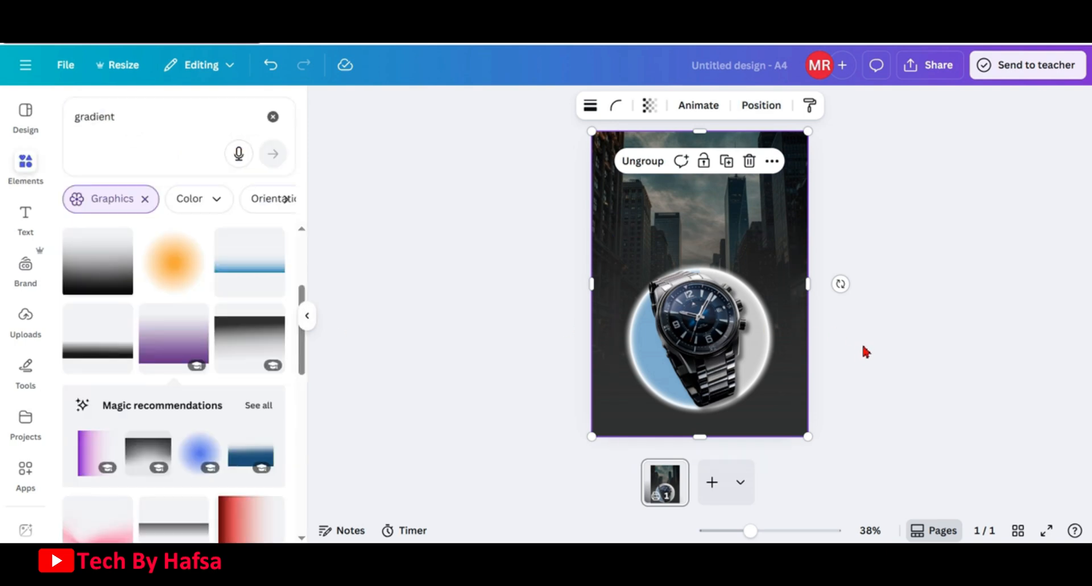
Group the watch image together with the split circle group and nudge it slightly
click(765, 107)
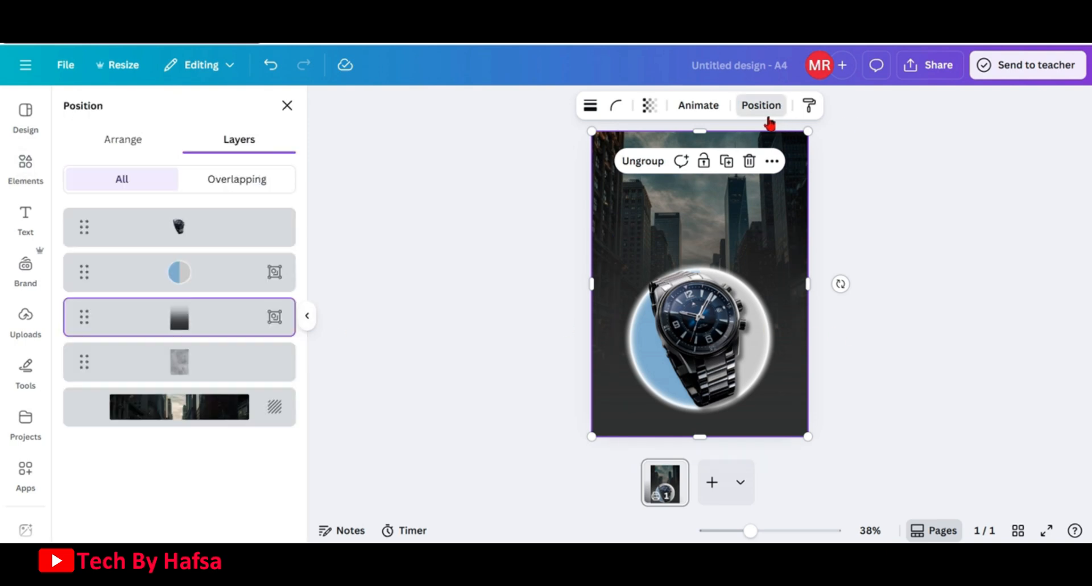
click(212, 283)
shift+click(212, 235)
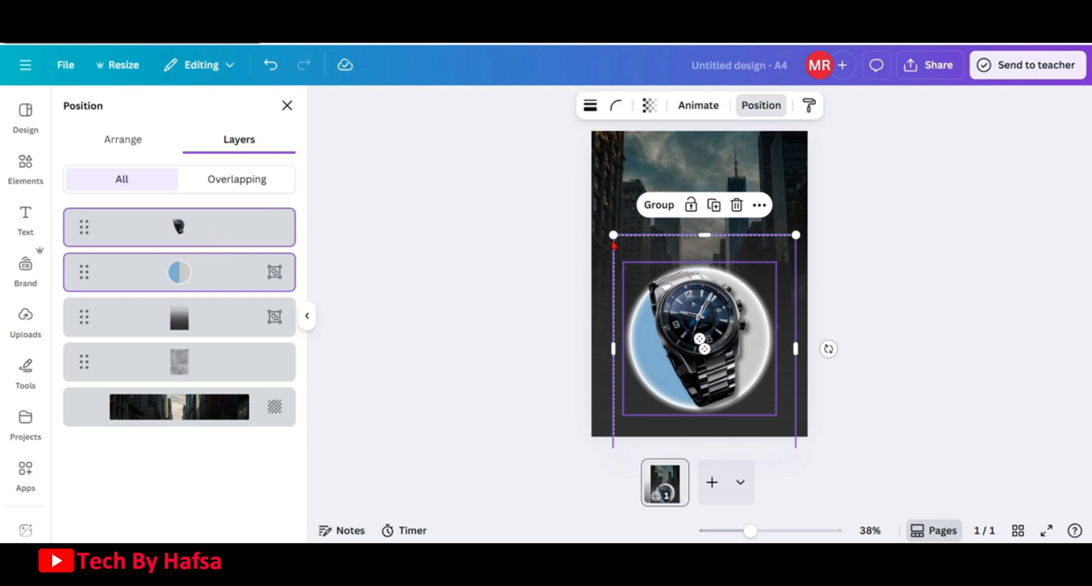
click(662, 207)
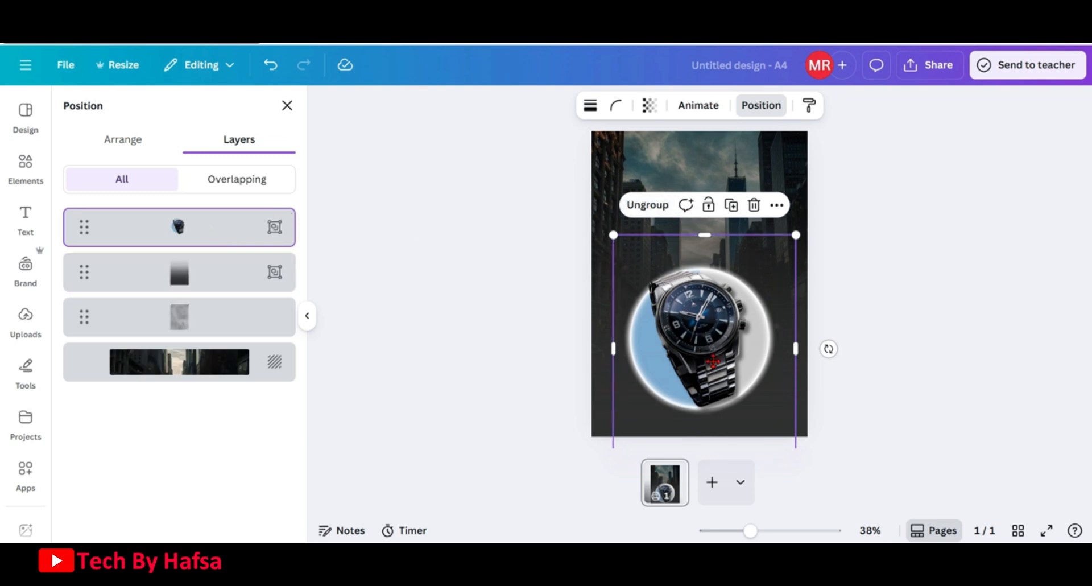
drag(712, 361, 713, 358)
Search element graphics for "dots" and add a halftone dots graphic in the page's bottom-left corner
click(26, 165)
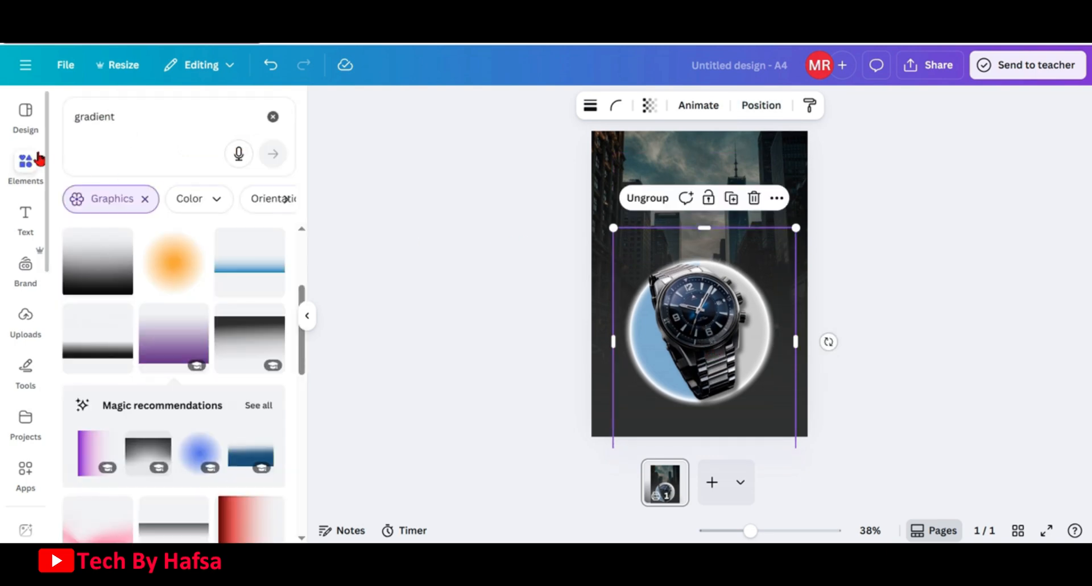
click(273, 120)
click(193, 121)
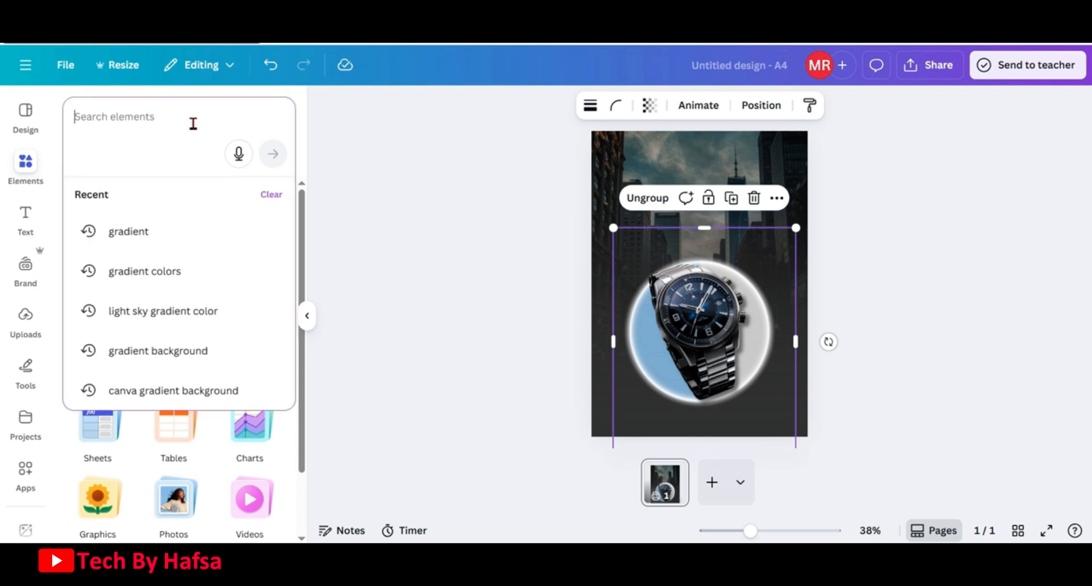
text(dots)
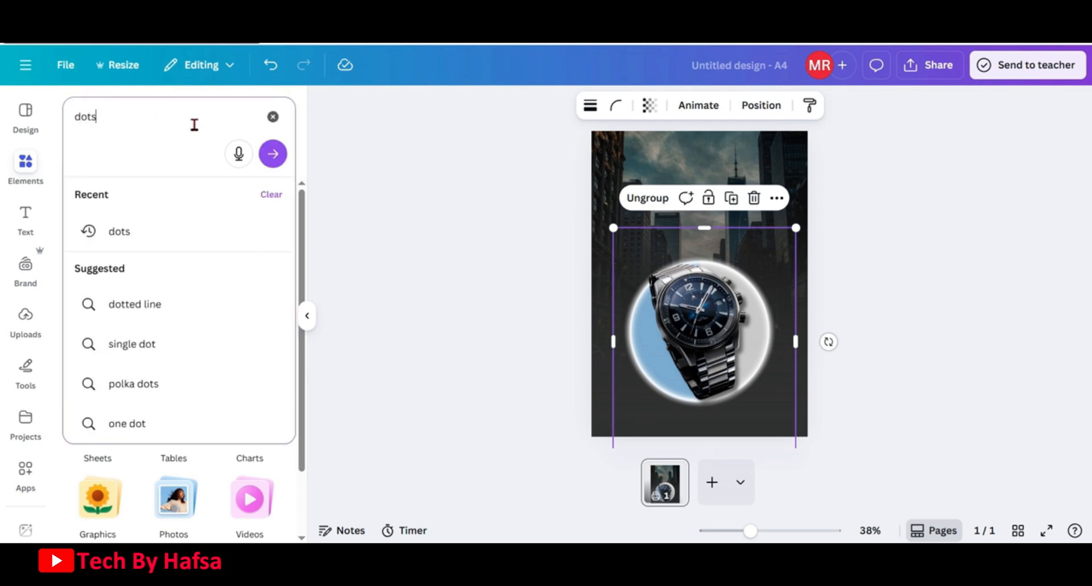
key(Return)
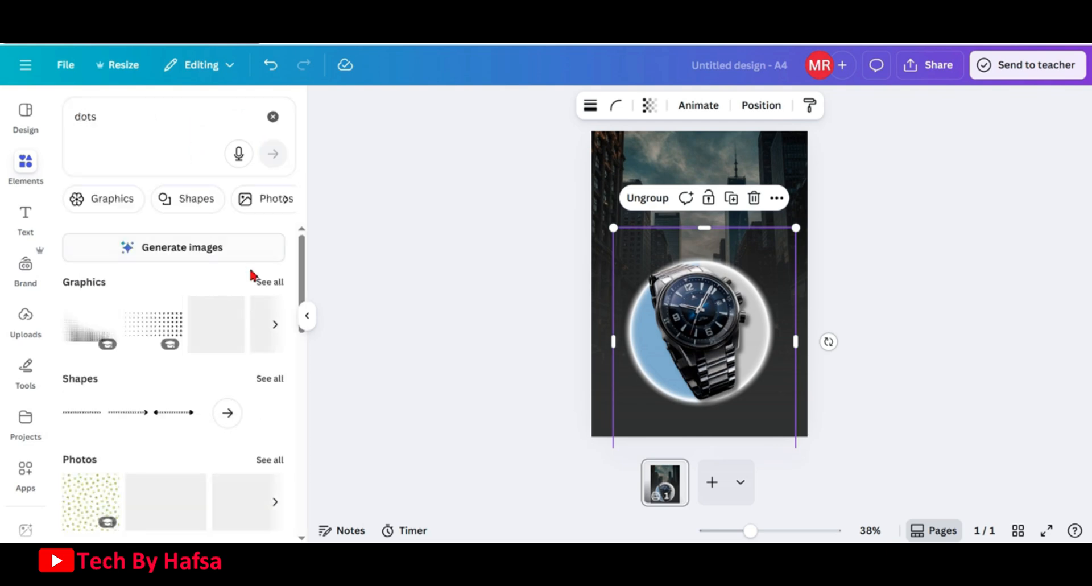
click(266, 282)
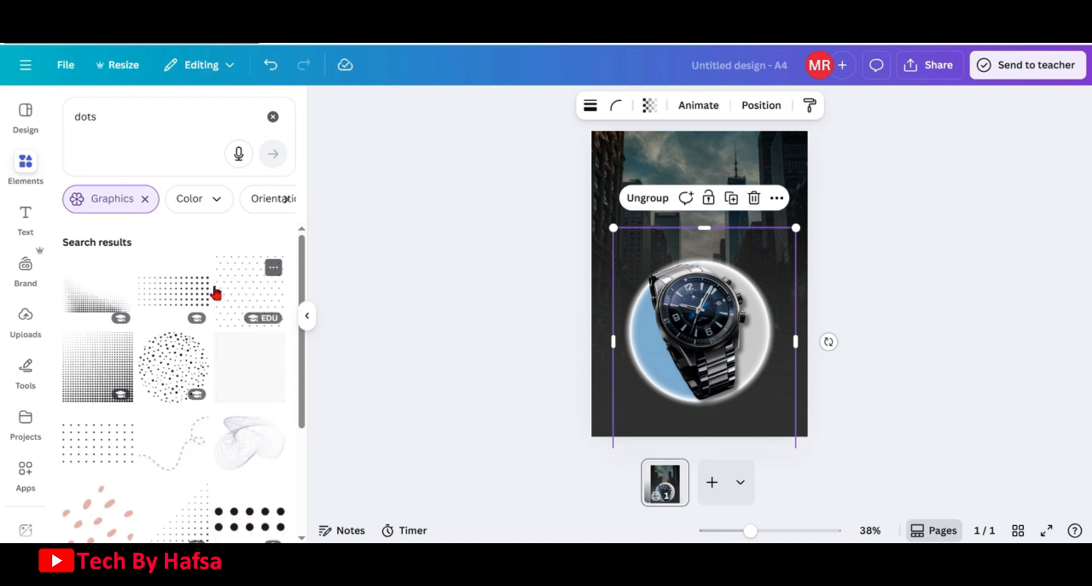
drag(304, 292, 292, 419)
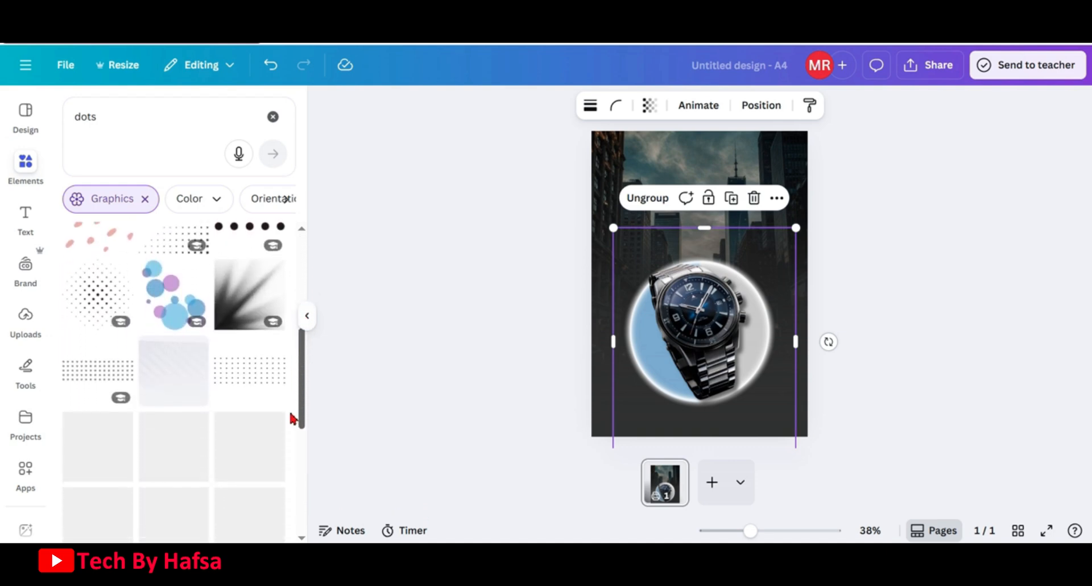
click(81, 286)
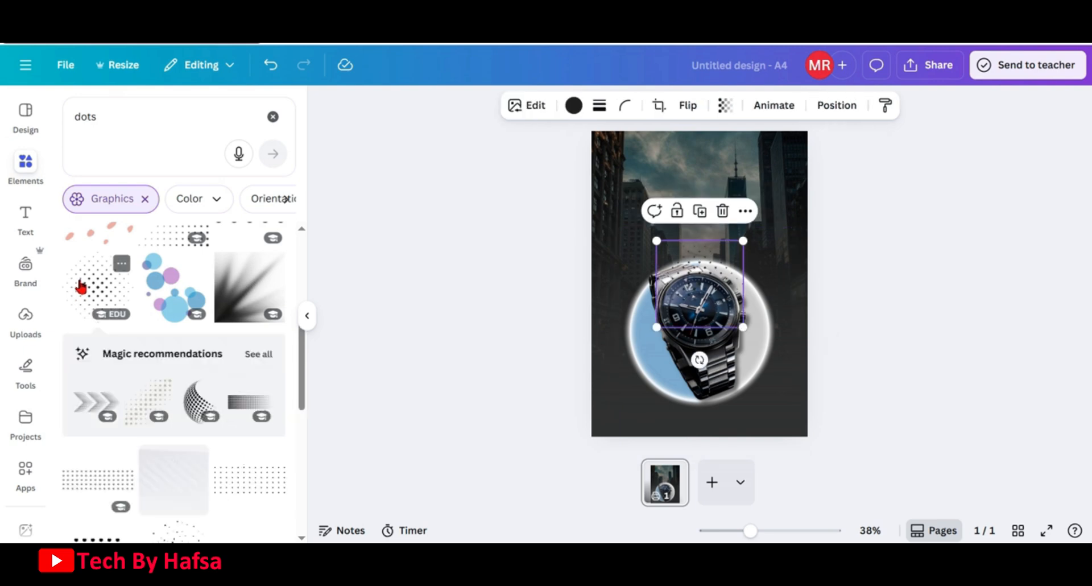
drag(707, 272, 644, 381)
Recolour the dots graphic white and shrink it slightly within the bottom-left corner
click(565, 106)
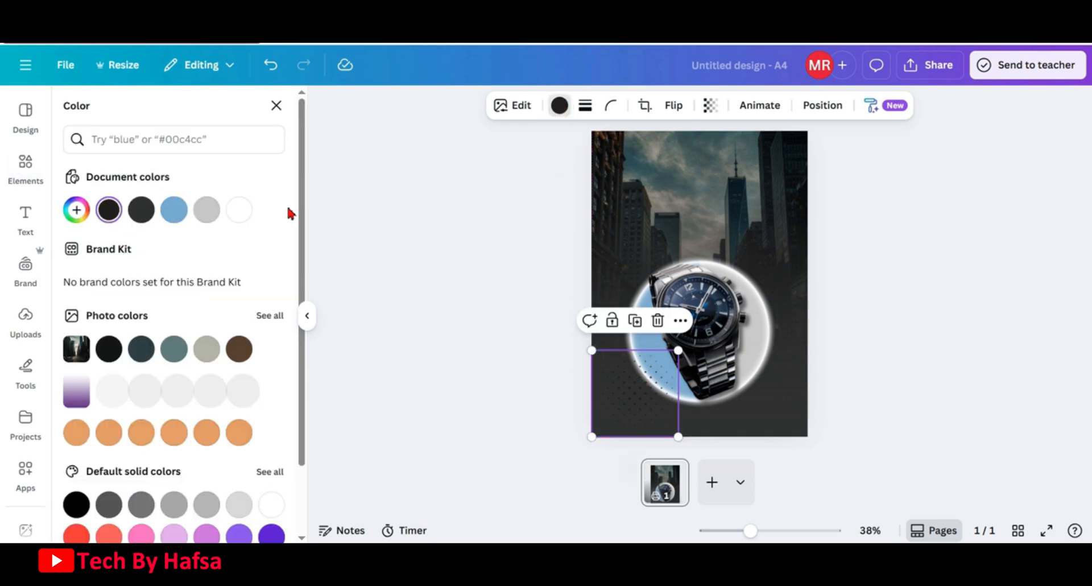
click(237, 211)
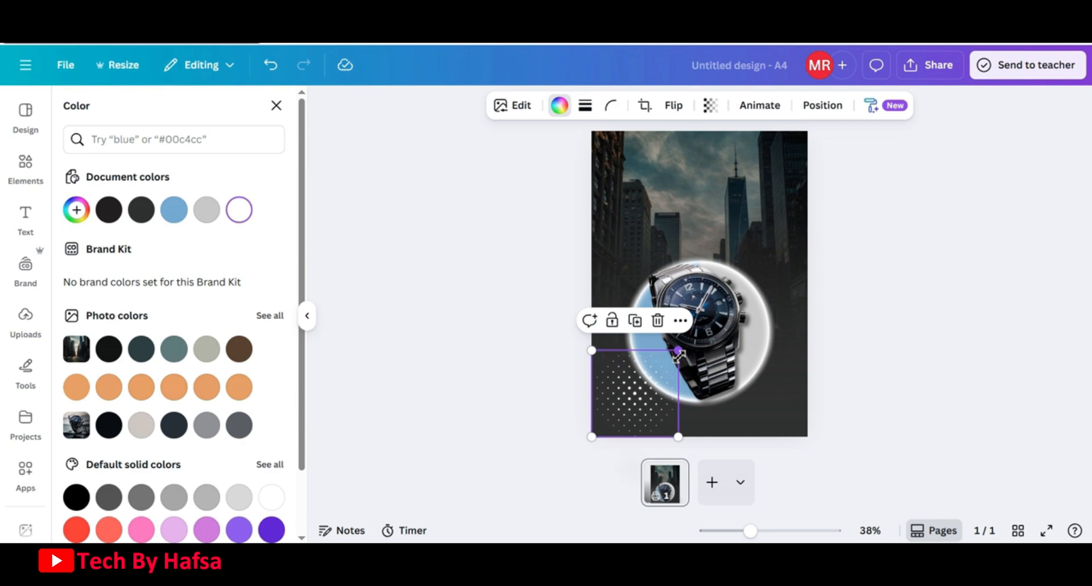
drag(678, 349, 658, 371)
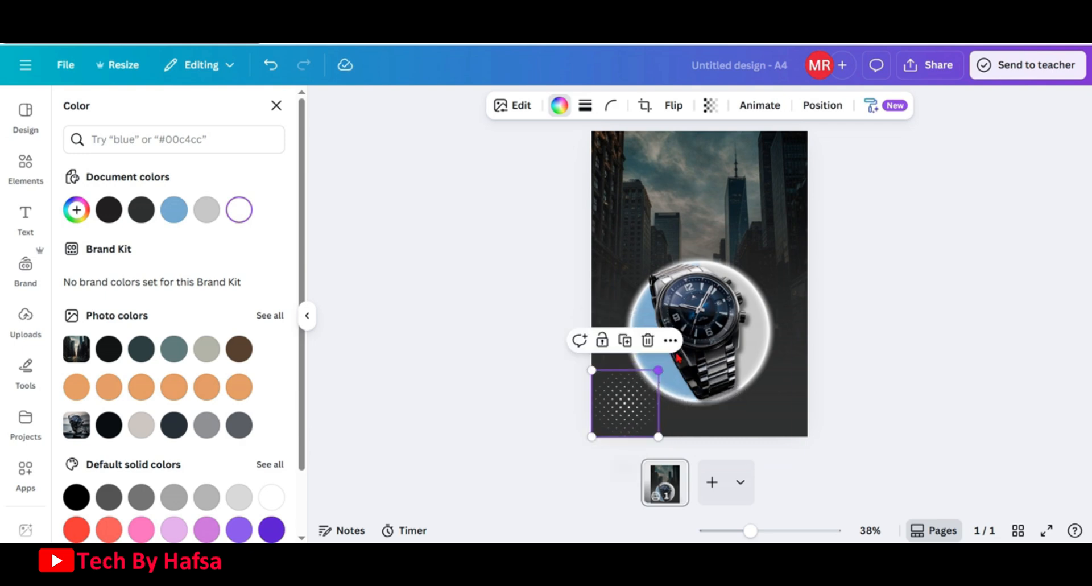
Set the dots graphic's transparency to 18
click(709, 105)
drag(749, 164, 669, 183)
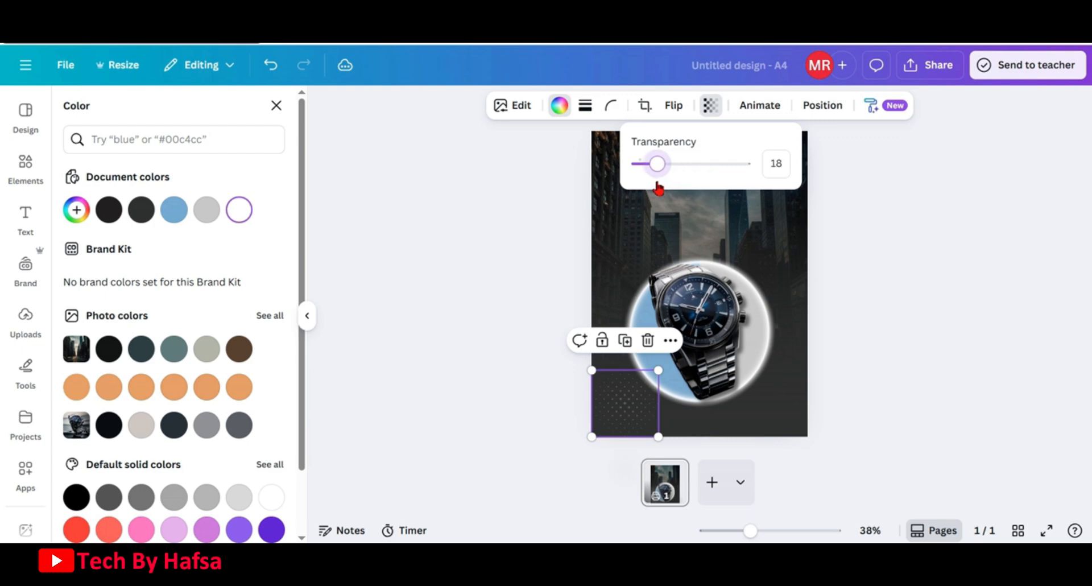
Duplicate the dots graphic into the page's bottom-right corner
click(621, 407)
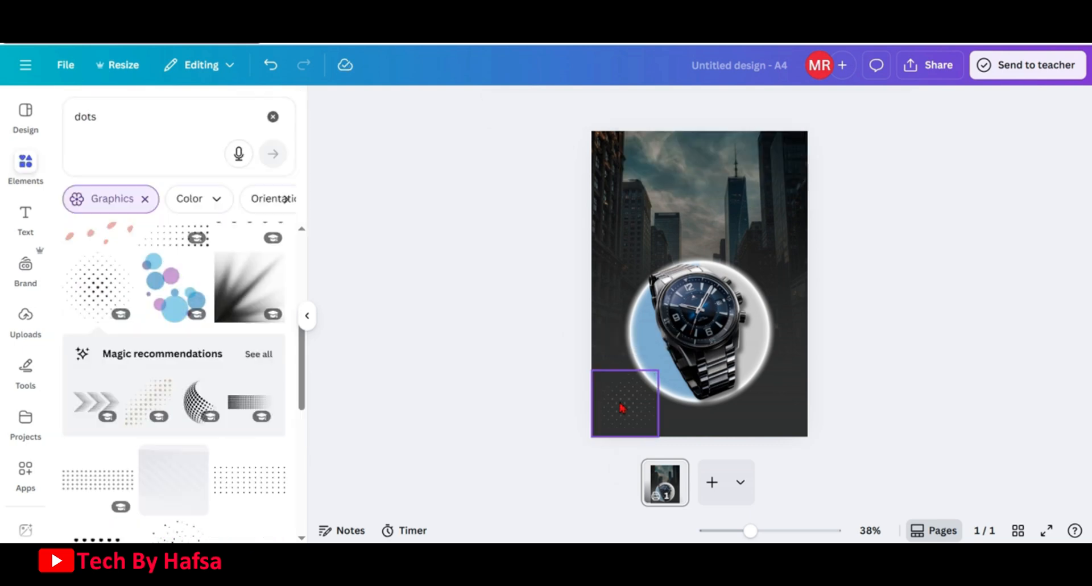
drag(655, 405, 774, 404)
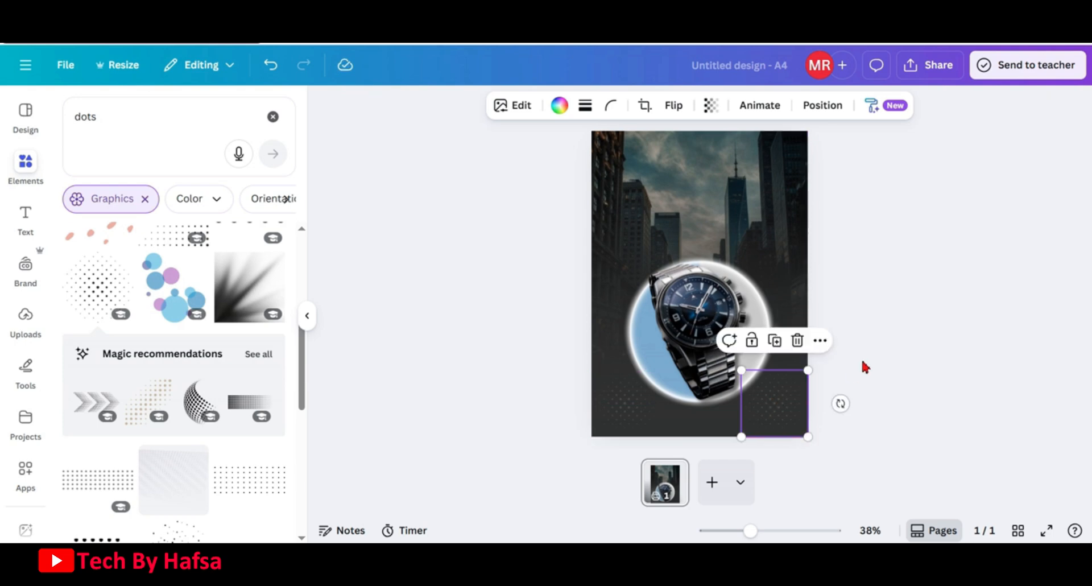
click(869, 361)
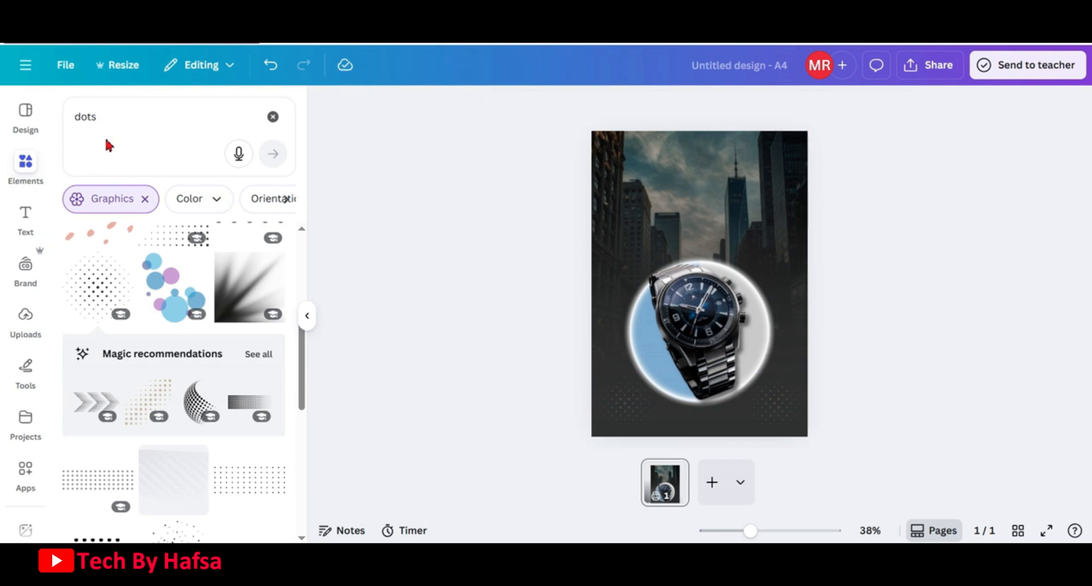
Add a rectangle shape from the shapes results and place it below the watch circle near the bottom
click(272, 118)
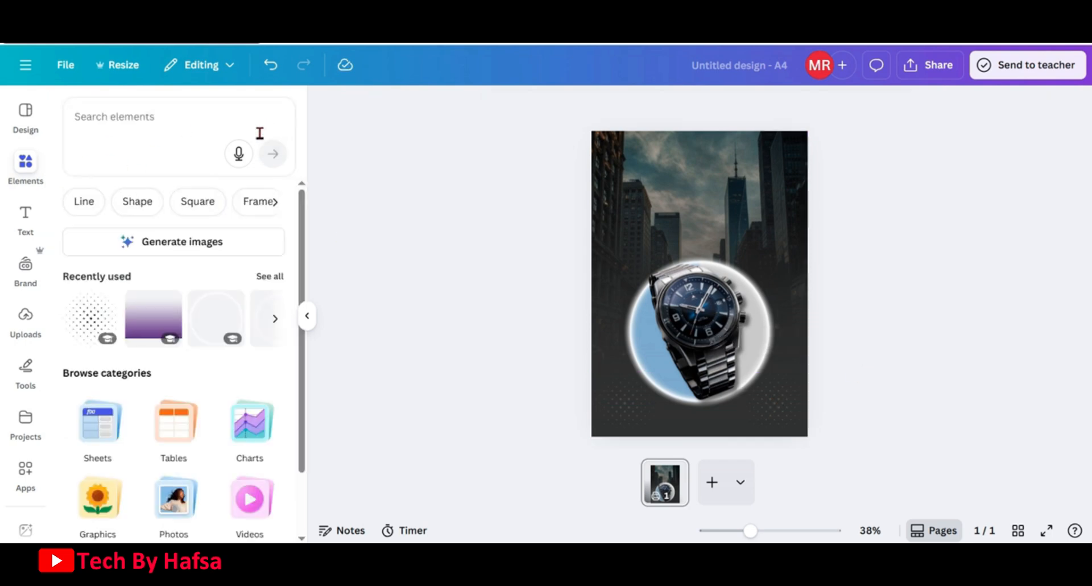
click(147, 208)
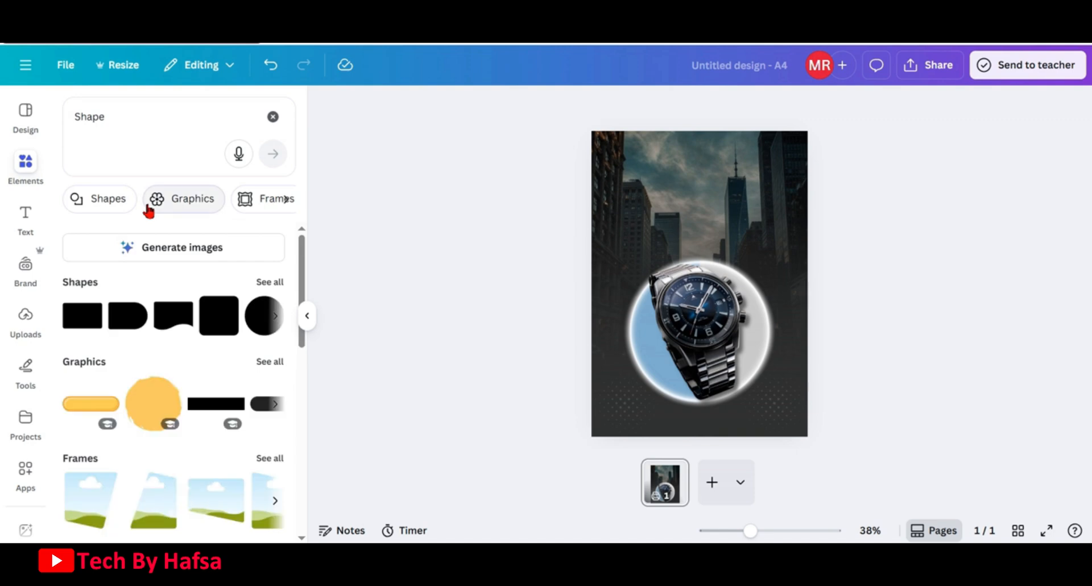
click(263, 283)
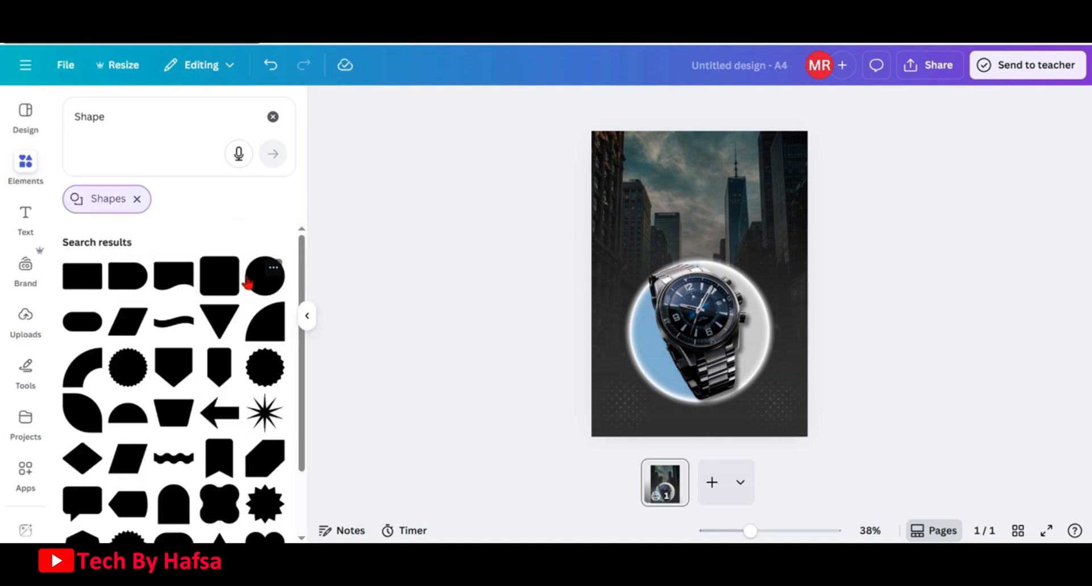
click(77, 279)
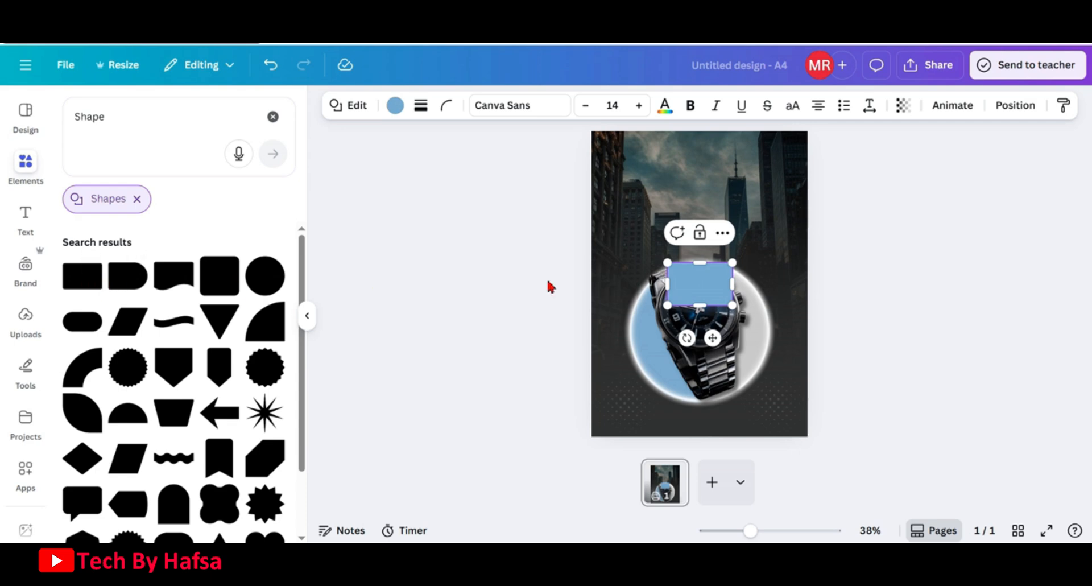
drag(734, 282, 717, 405)
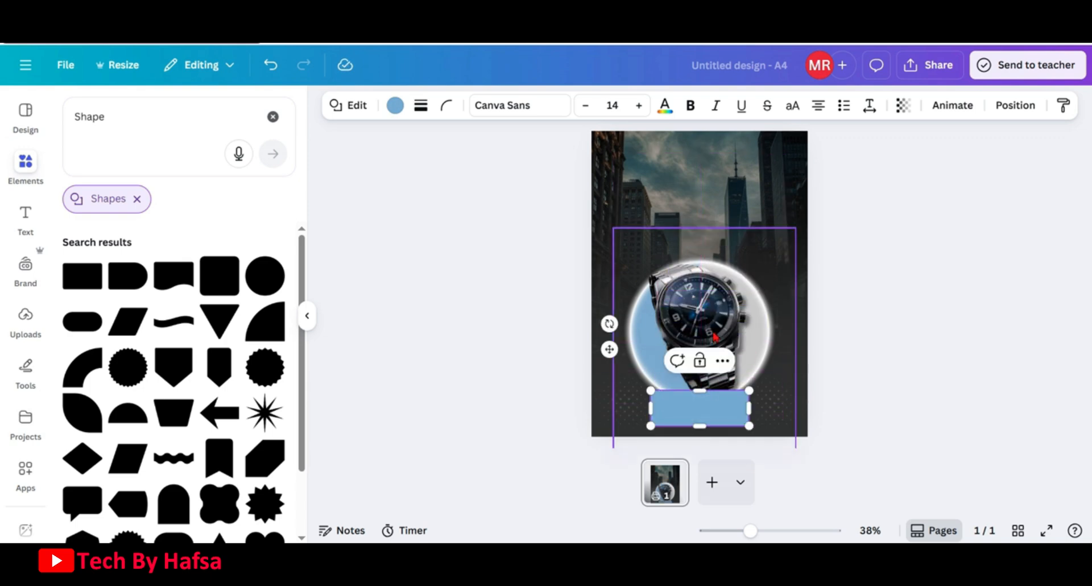
drag(715, 331, 715, 319)
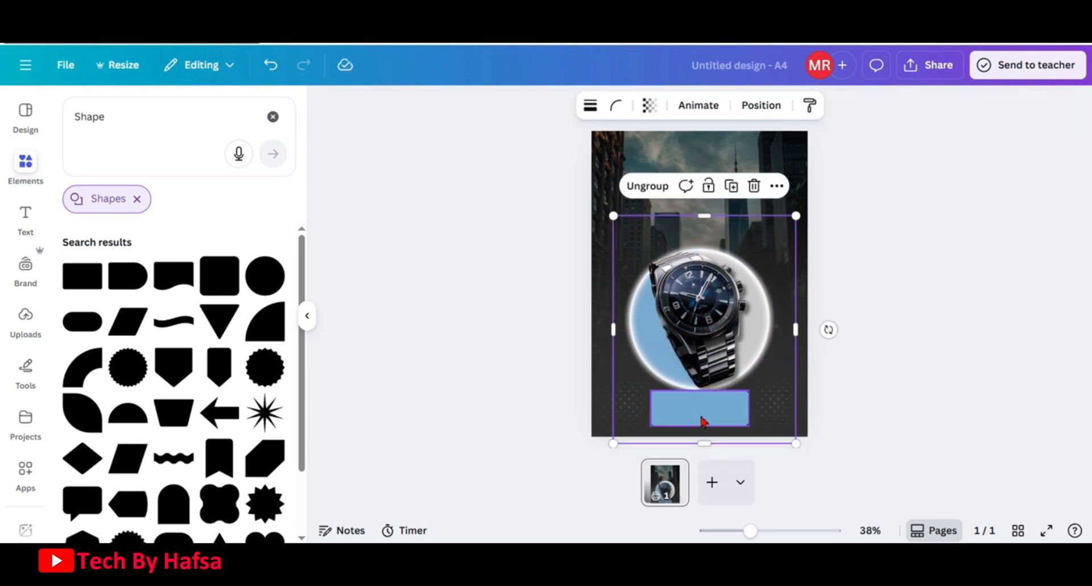
drag(702, 419, 707, 395)
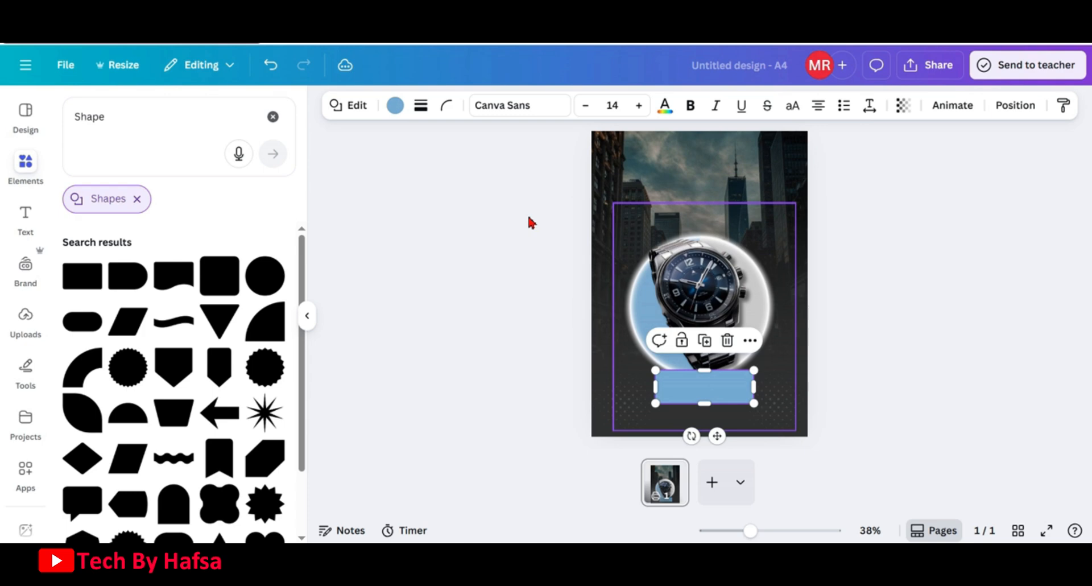
Fill the rectangle black and give it a solid white border with stroke weight 4
click(394, 106)
click(141, 210)
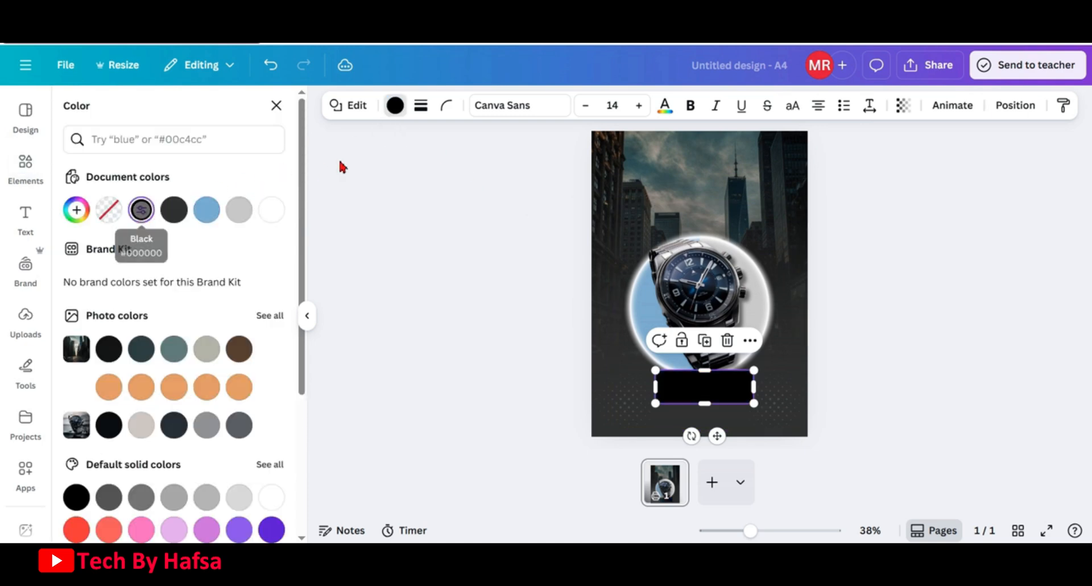
click(422, 107)
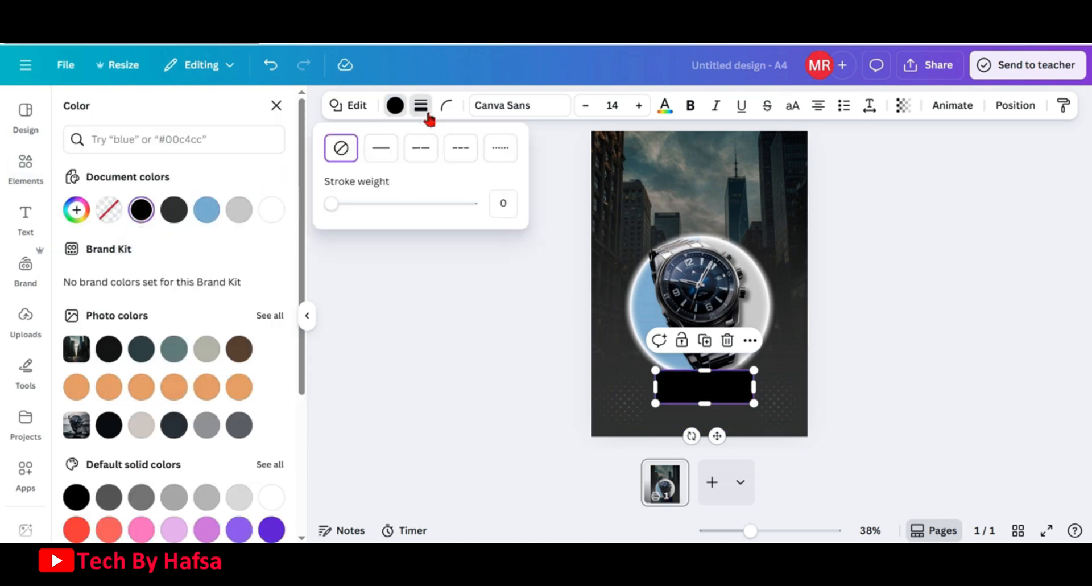
click(380, 149)
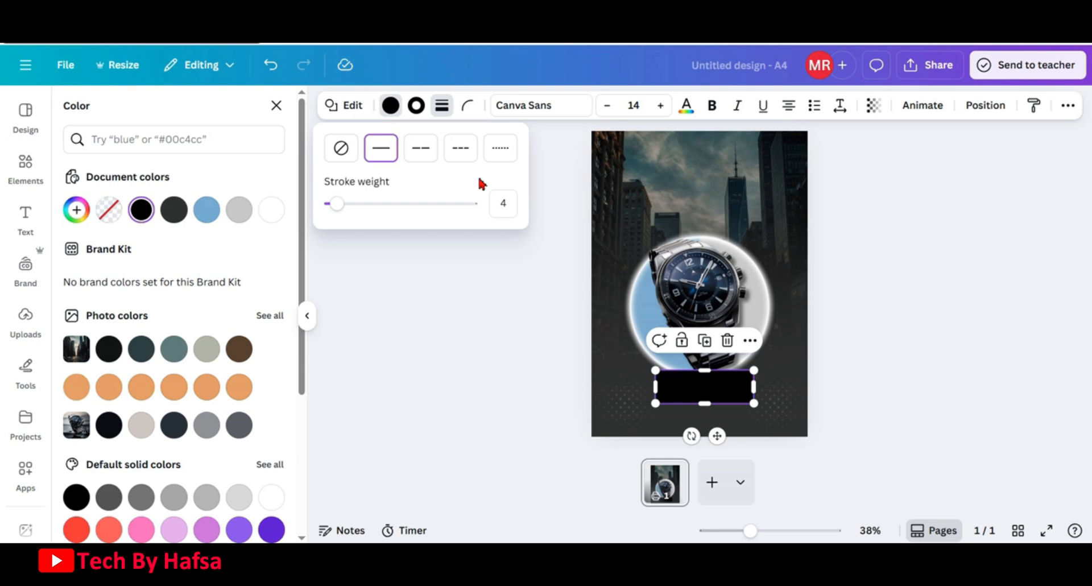
click(416, 105)
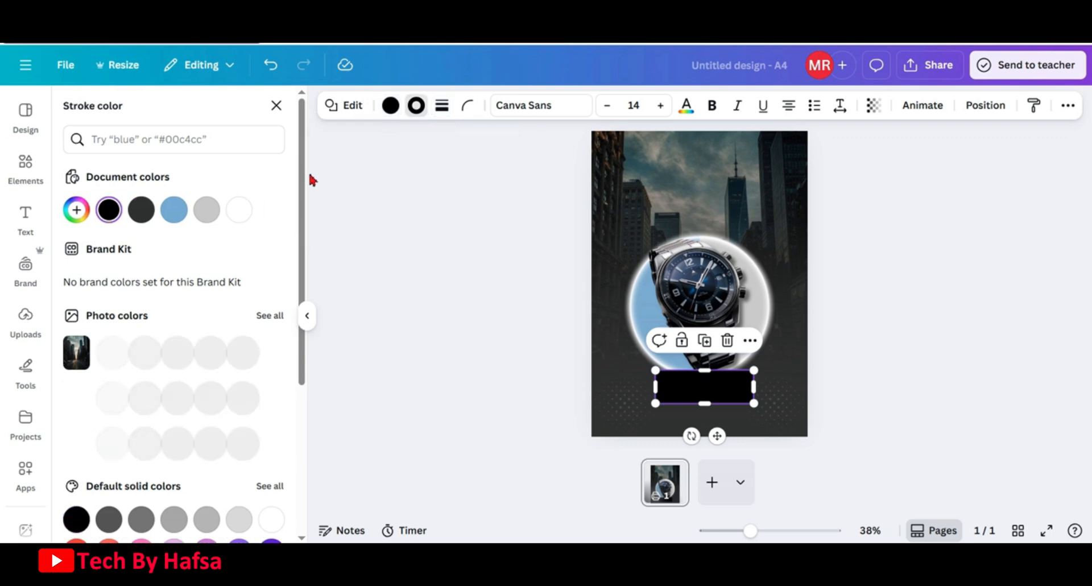
click(238, 211)
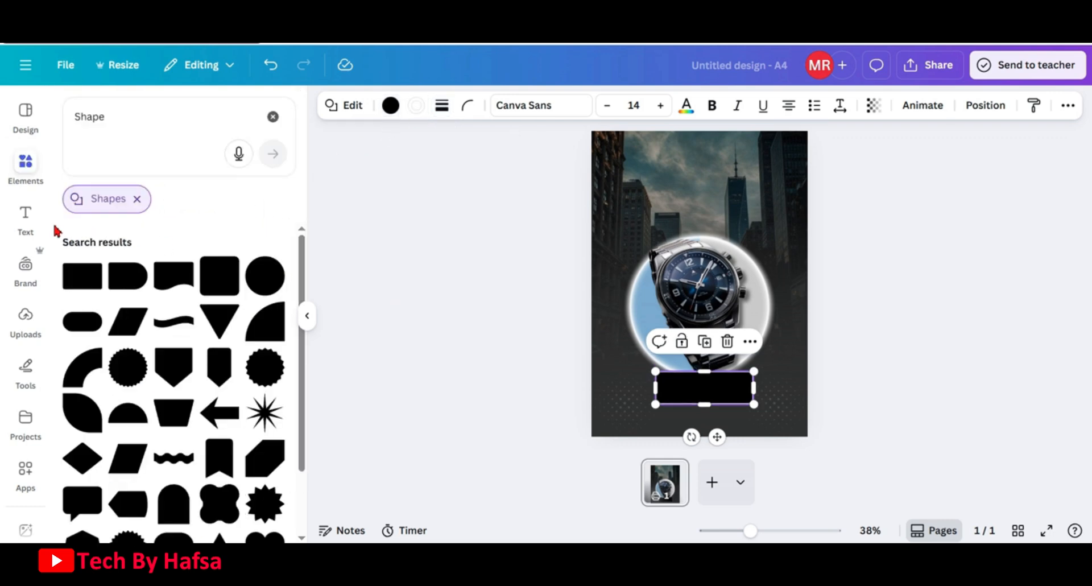
Add a heading text box reading "ORDER NOW"
click(29, 223)
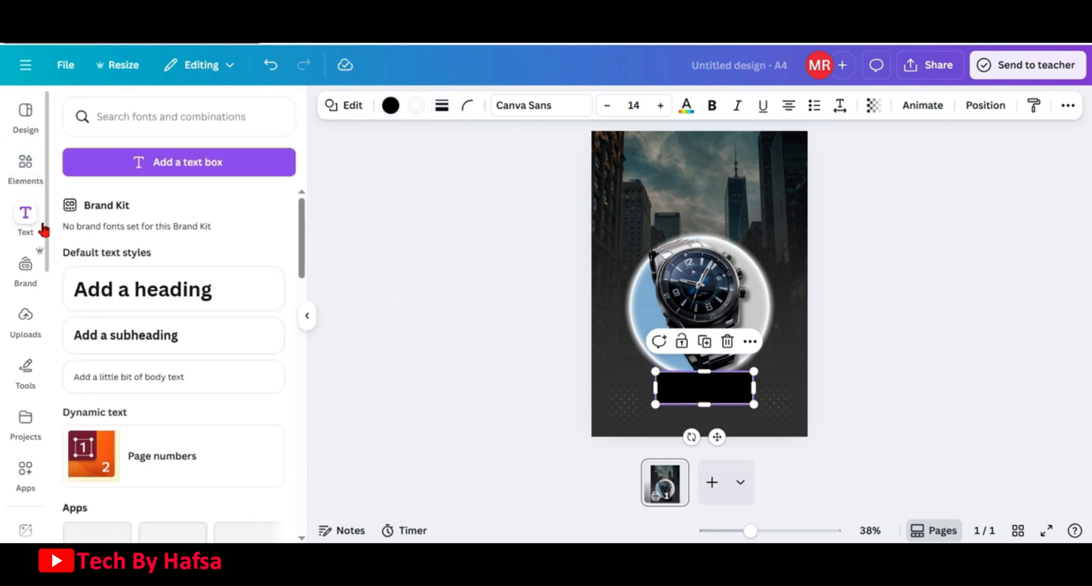
click(153, 312)
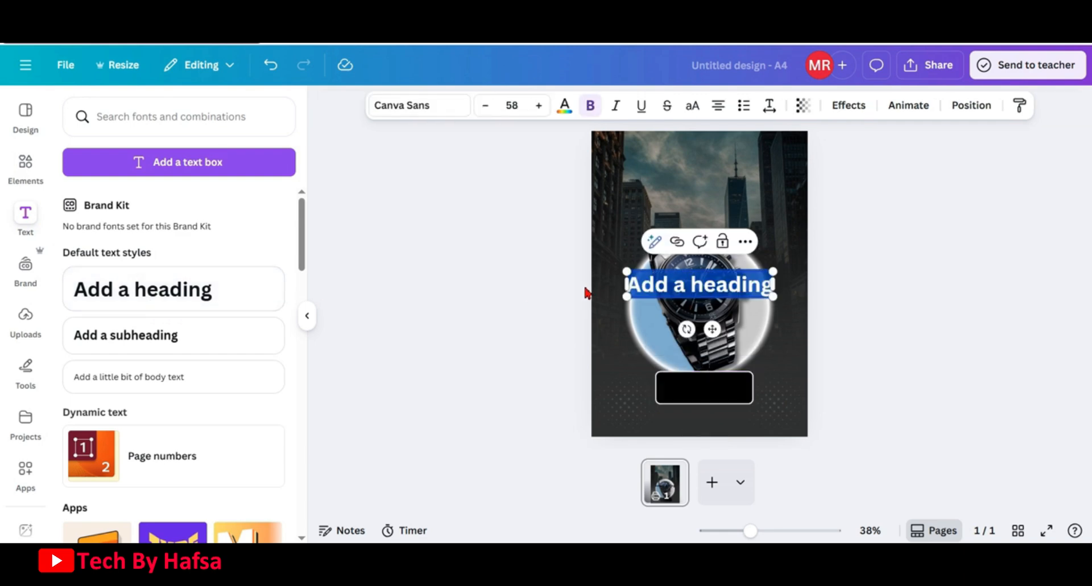
text(ORDER)
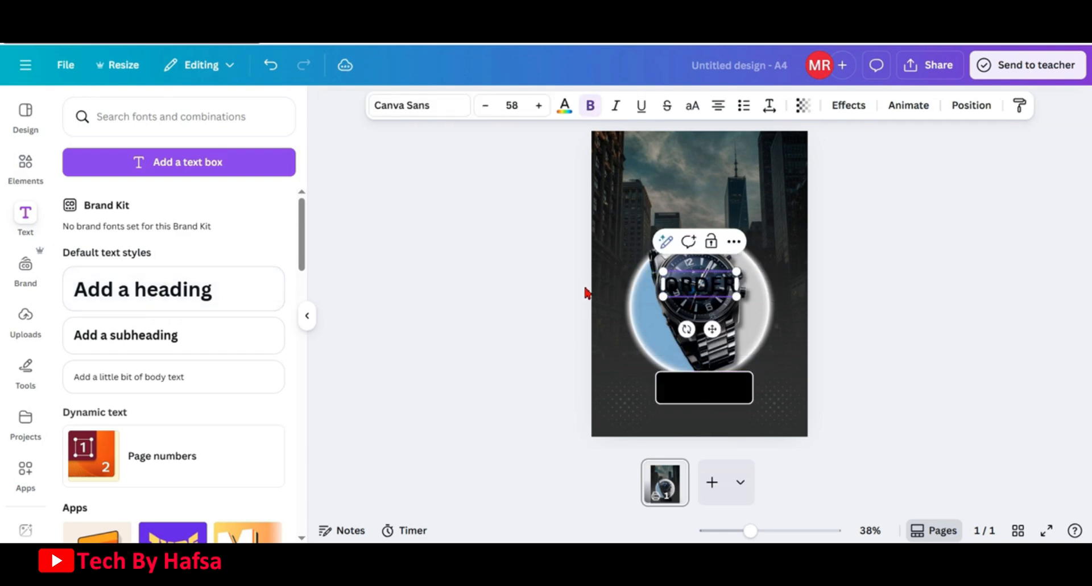
text( NOW)
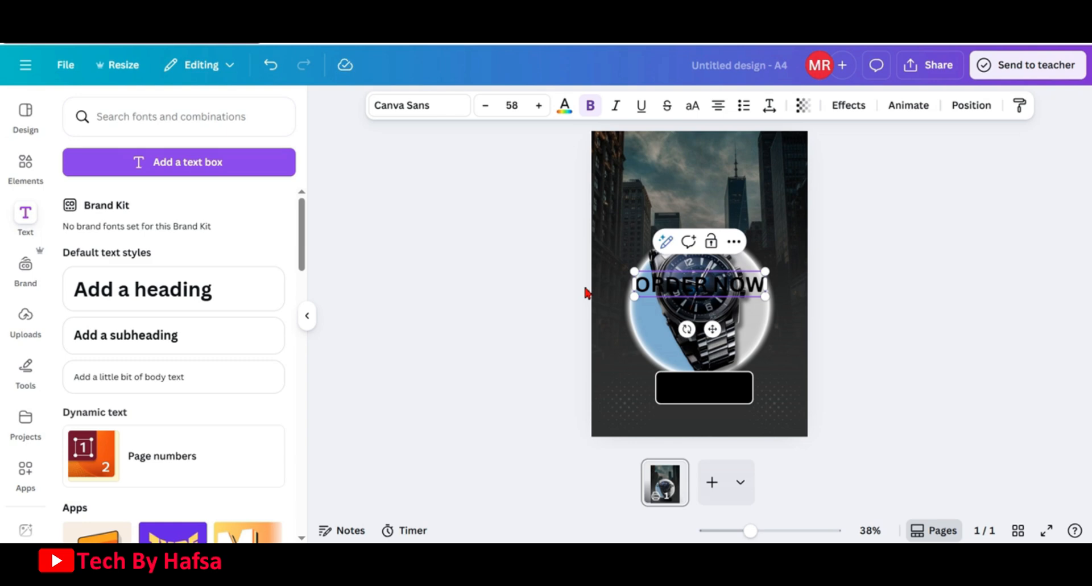
Make the ORDER NOW text white and change its font to Hussar Bold
click(565, 105)
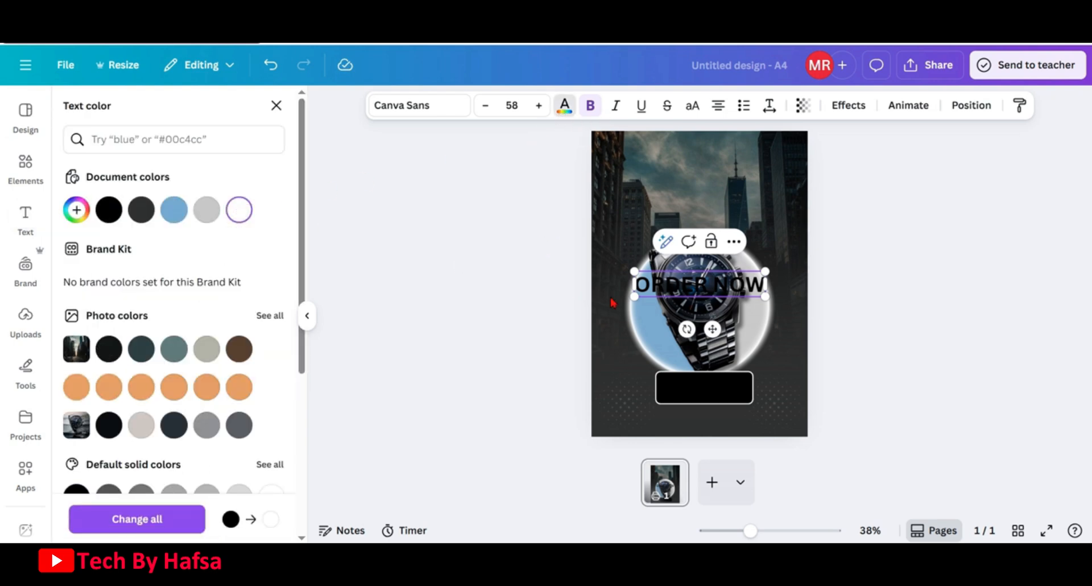
key(ctrl+a)
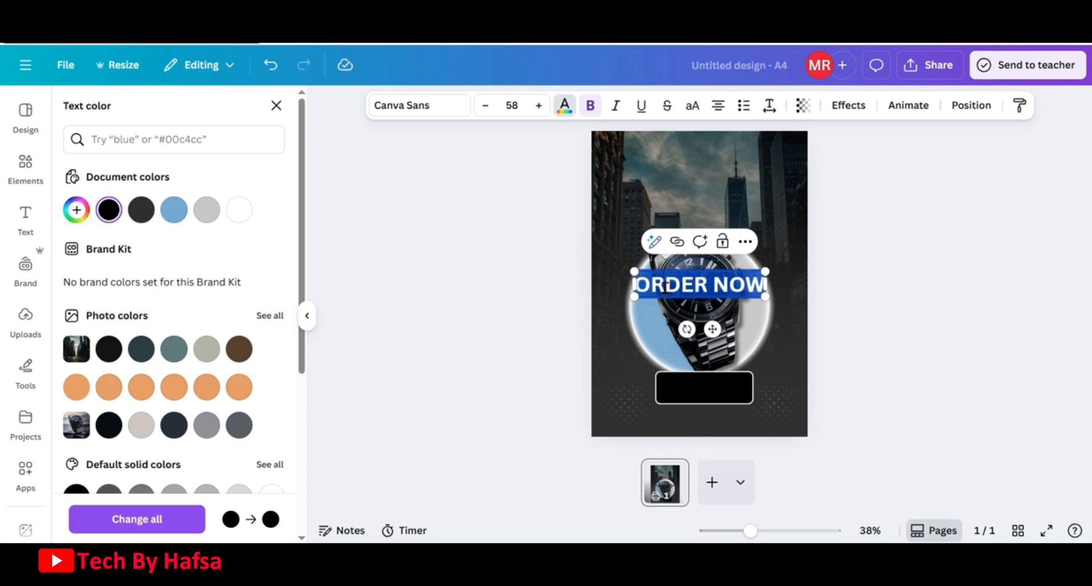
click(236, 211)
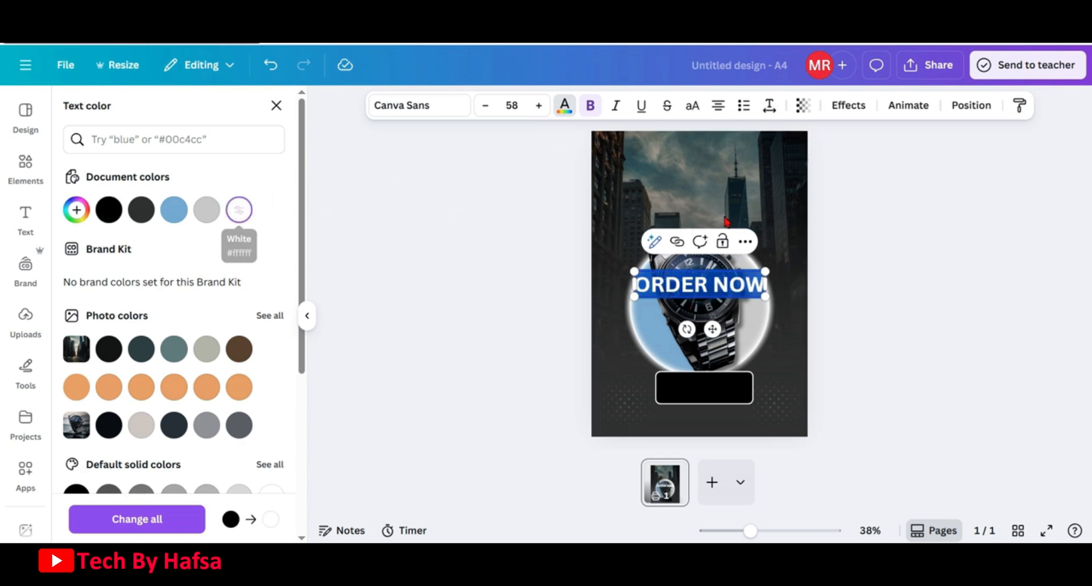
click(848, 226)
click(741, 282)
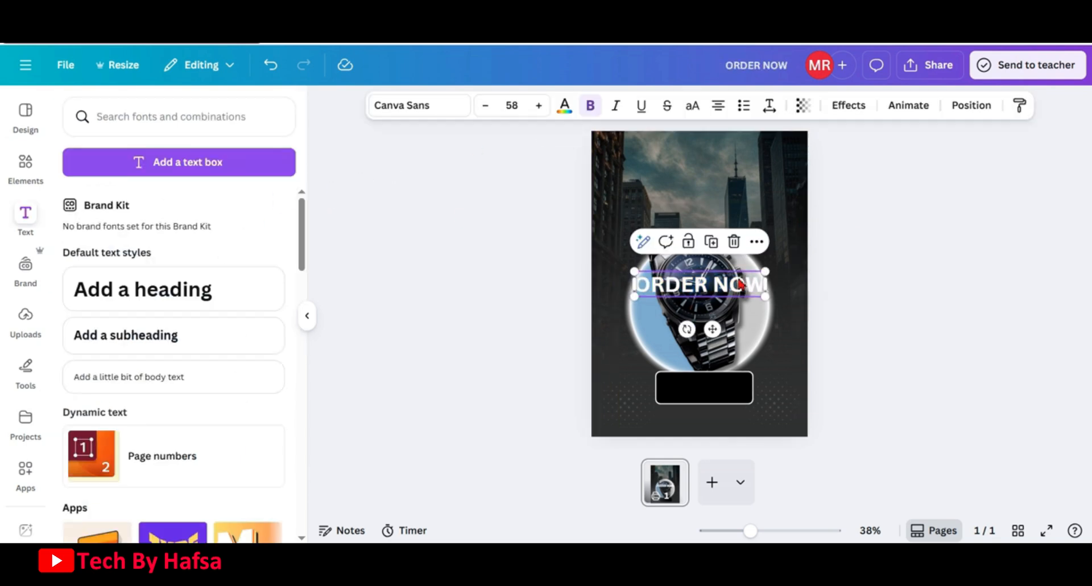
click(446, 112)
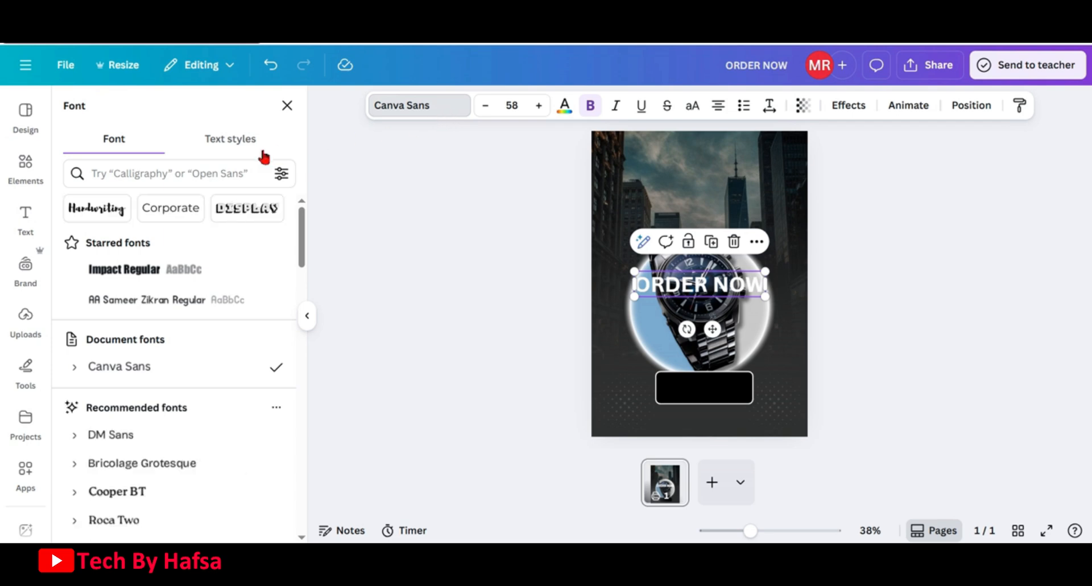
click(195, 175)
text(h)
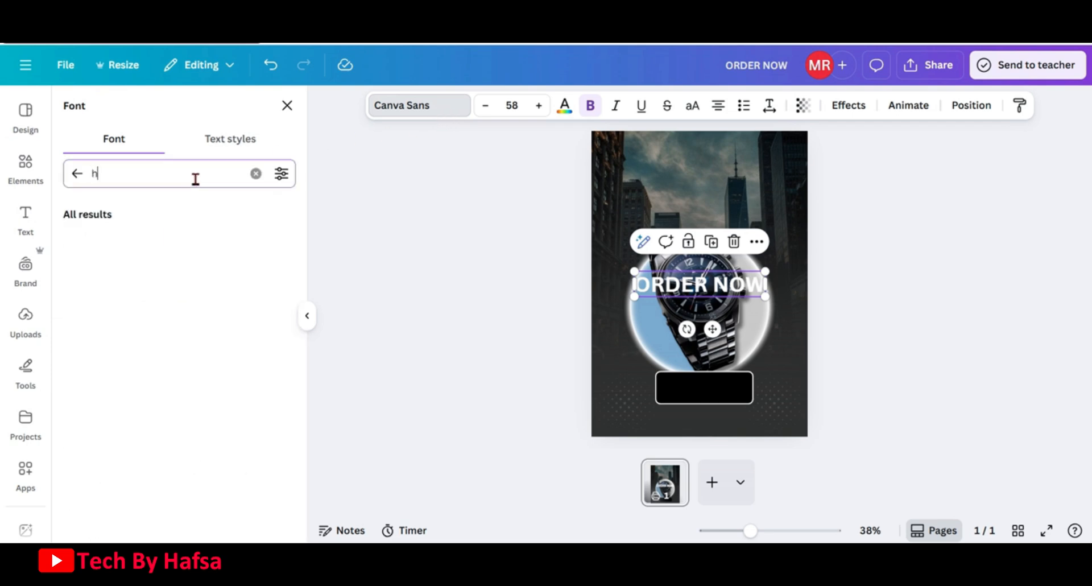
text(ussar)
click(170, 241)
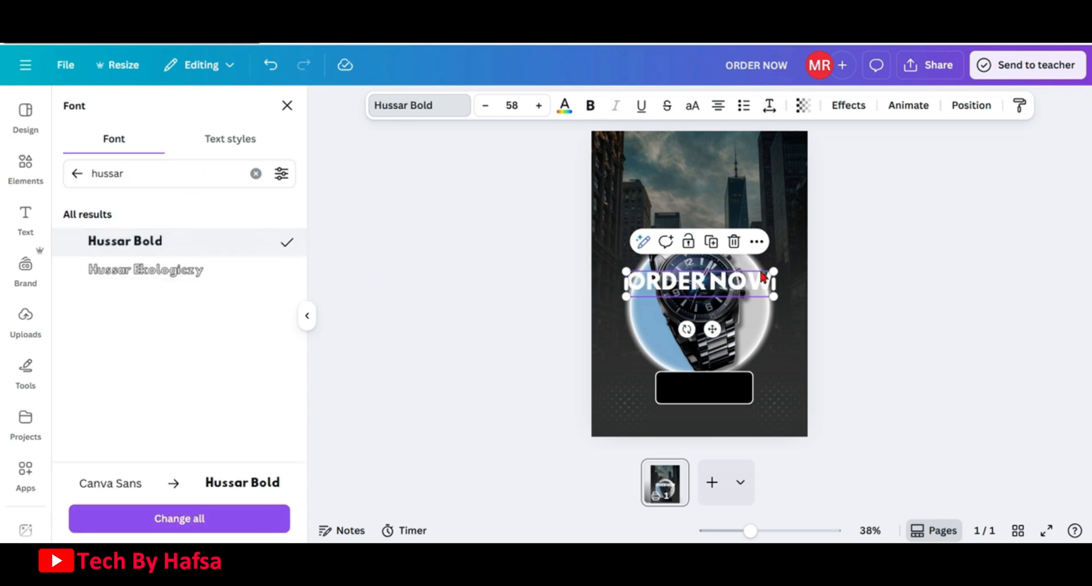
Shrink the ORDER NOW text to size 36 and move it onto the black rectangle
drag(772, 272, 726, 279)
drag(713, 403, 719, 429)
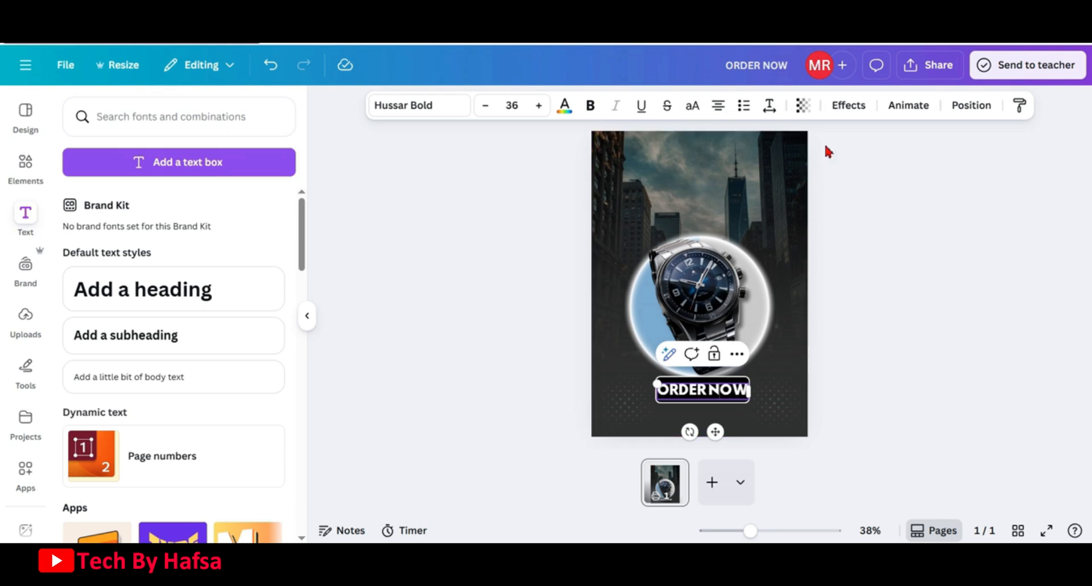
Group the ORDER NOW text with the black rectangle and nudge the button slightly lower
click(971, 105)
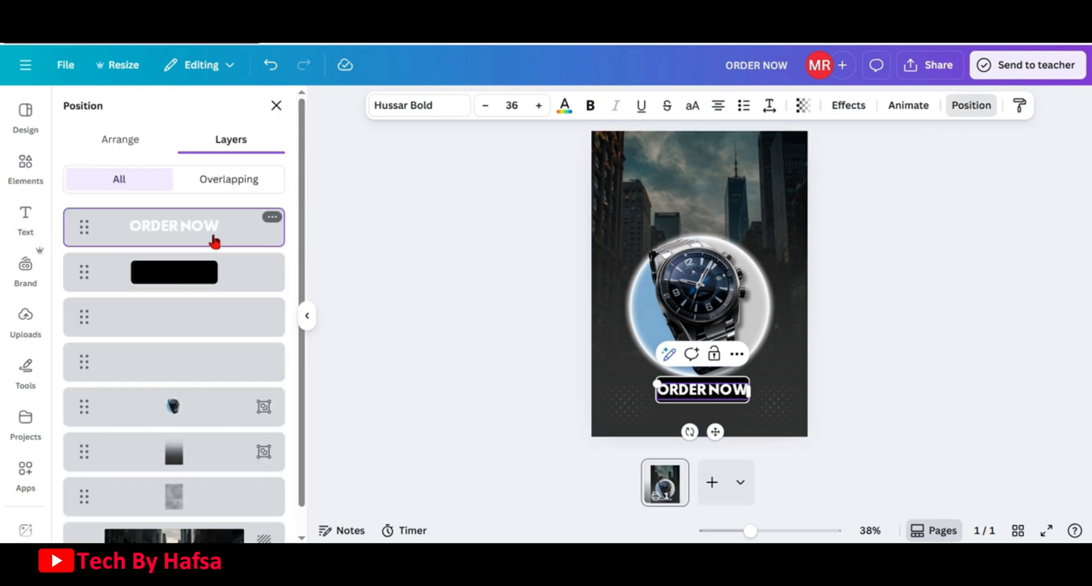
shift+click(220, 275)
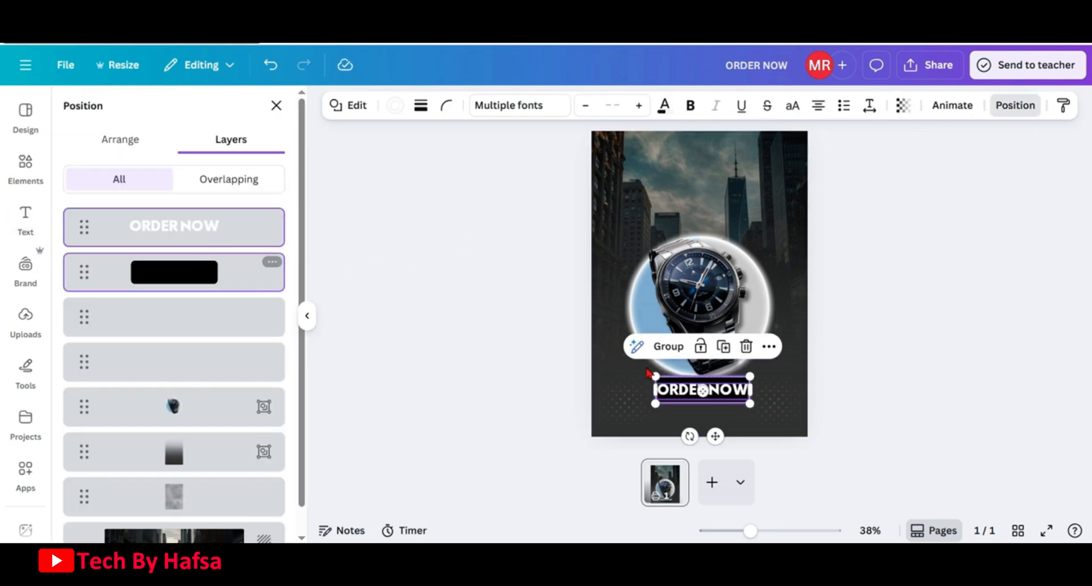
click(677, 348)
drag(717, 389, 716, 401)
click(823, 255)
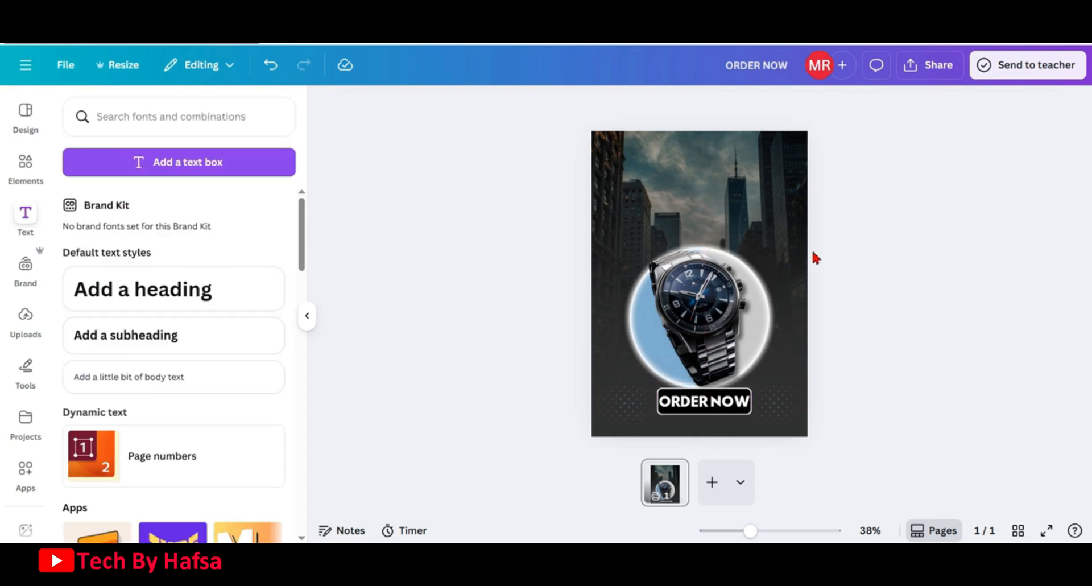
Slightly enlarge and reposition the watch and circle group
click(792, 250)
drag(797, 215, 819, 210)
drag(728, 305, 722, 307)
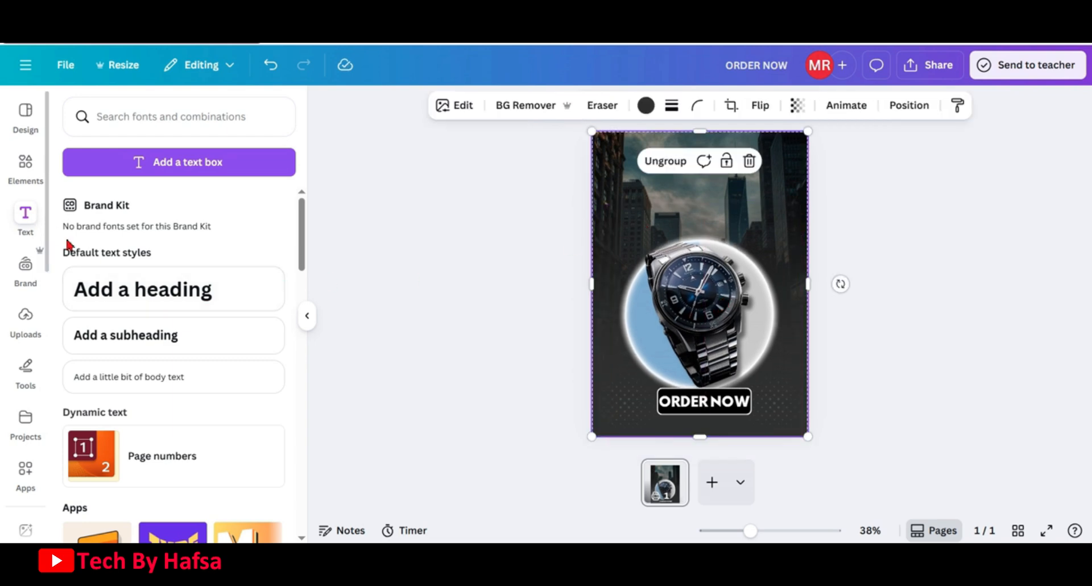
Add a heading reading "perfect", move it above the watch and switch it to uppercase
click(135, 292)
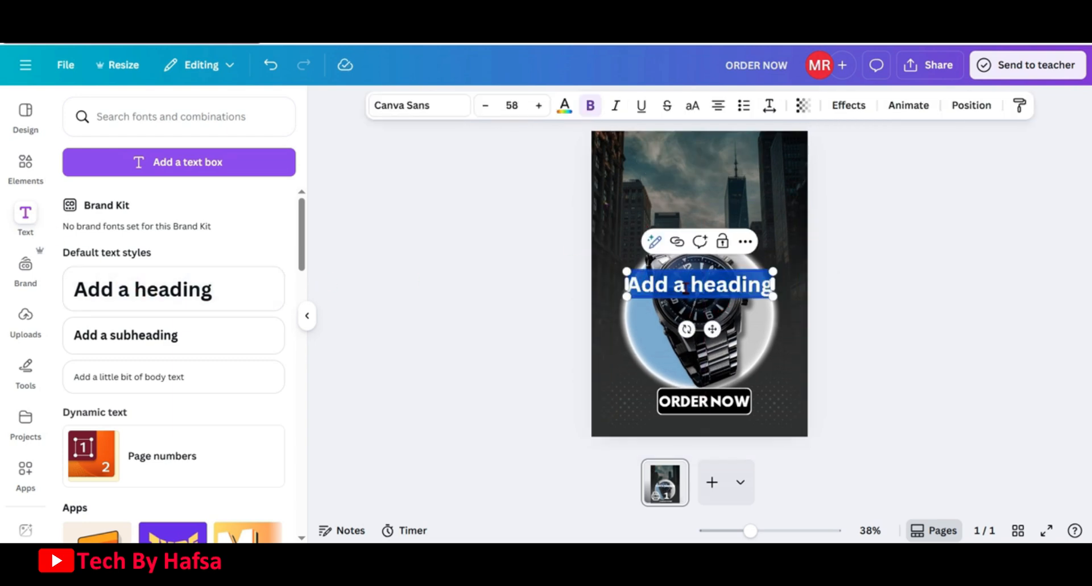
text(perfed)
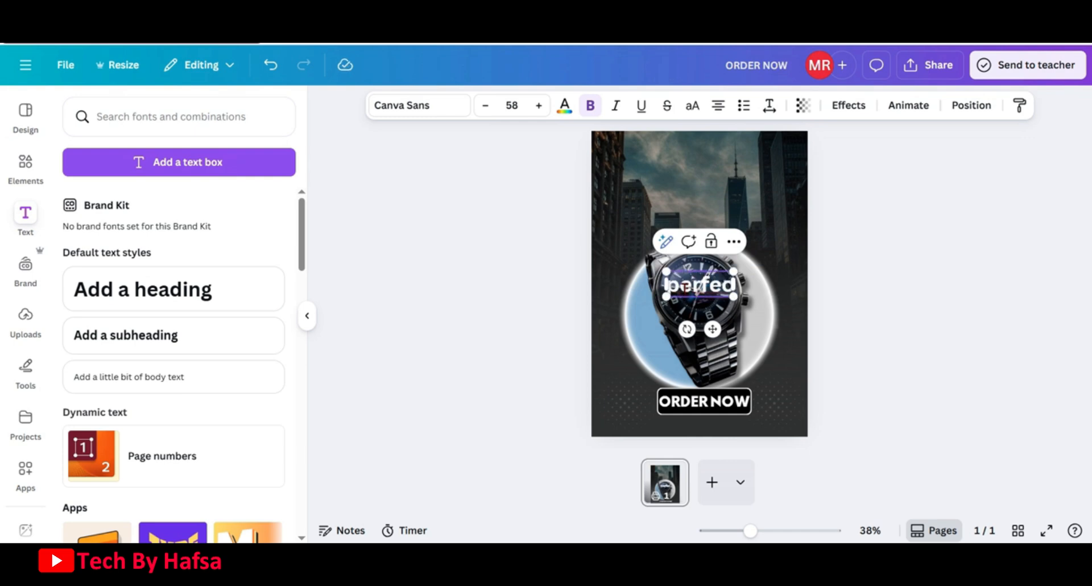
key(BackSpace)
text(ct)
drag(712, 328, 694, 238)
click(691, 107)
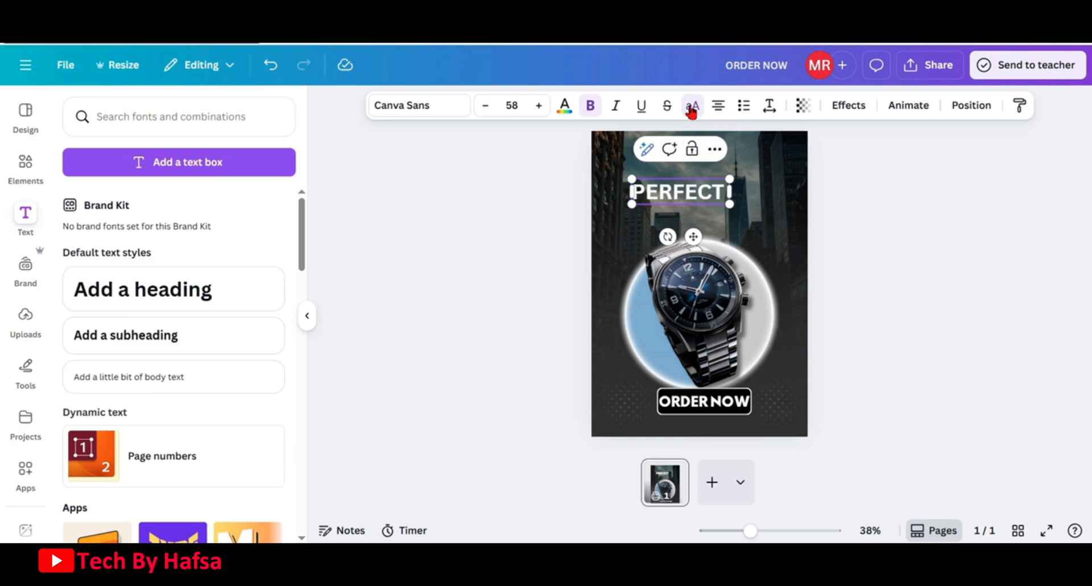
Change the PERFECT! heading's font to Sifonn
click(438, 108)
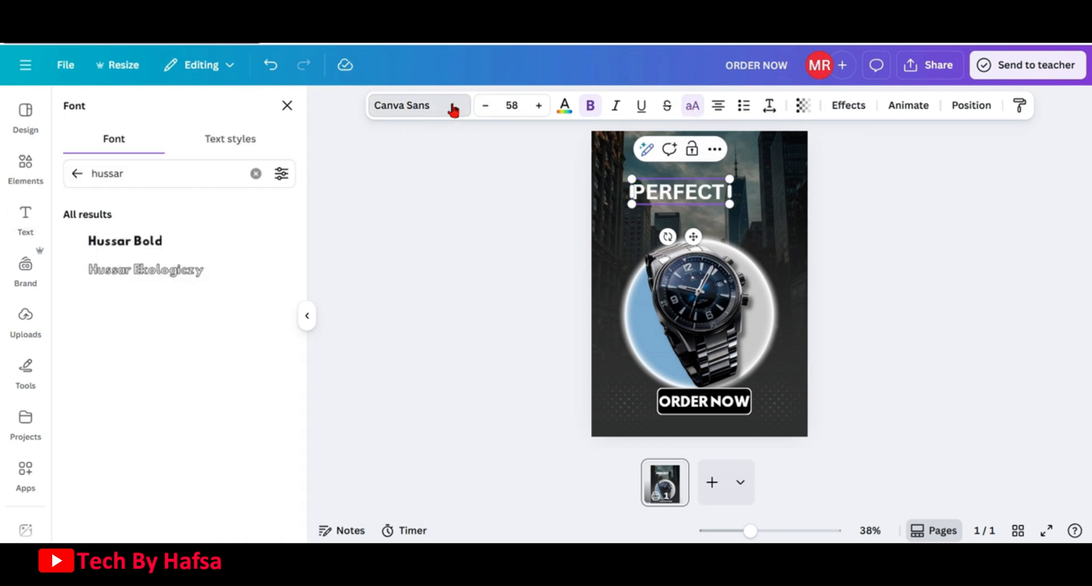
click(256, 175)
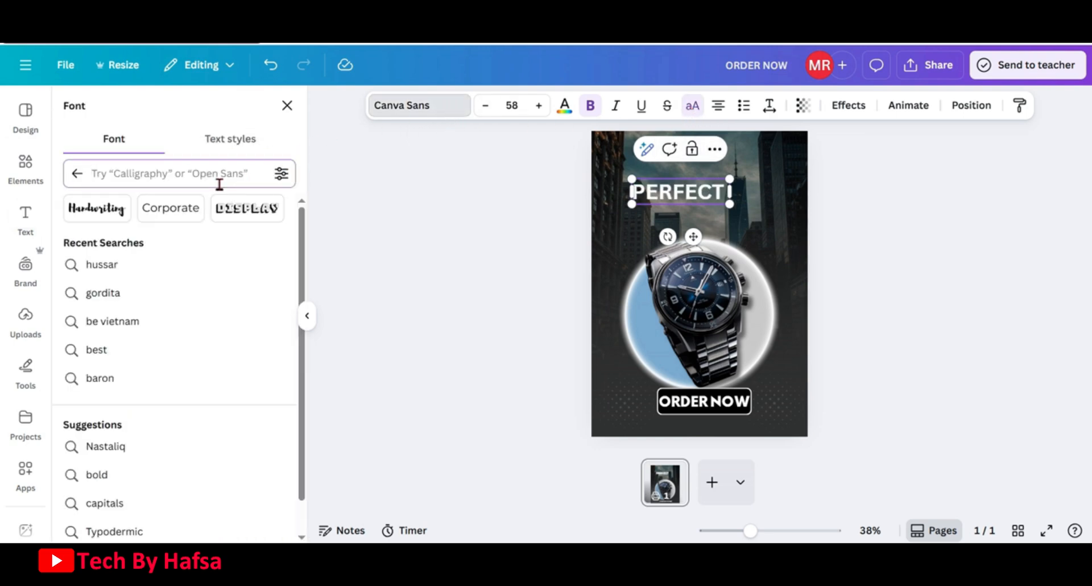
text(sif)
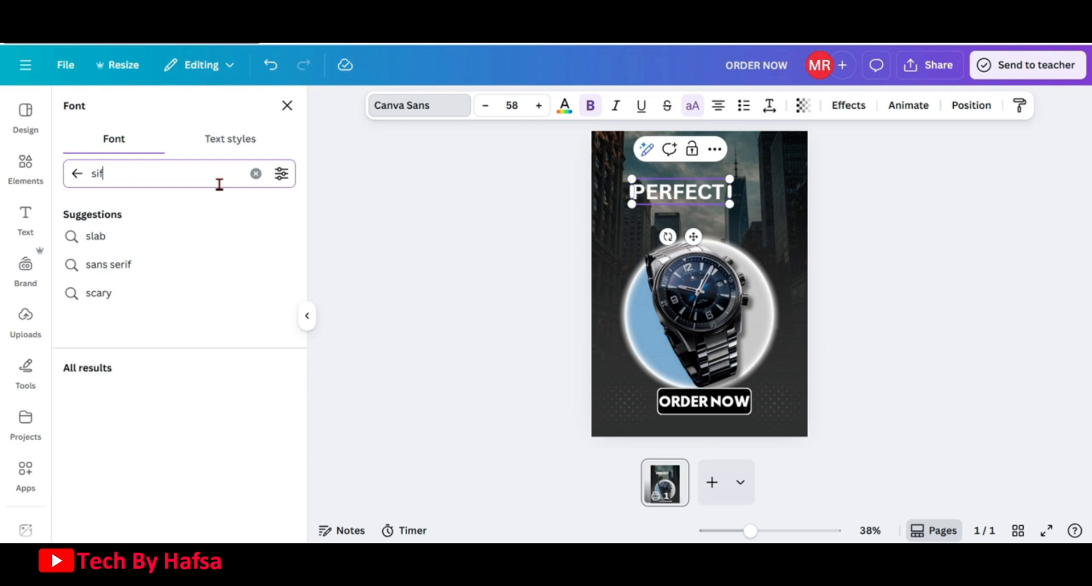
text(onn)
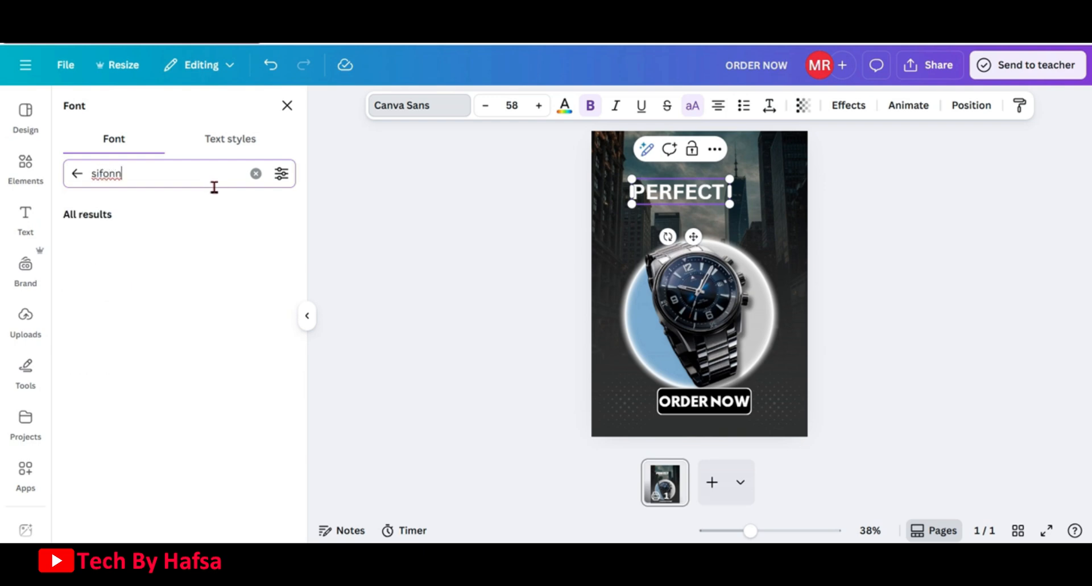
click(119, 246)
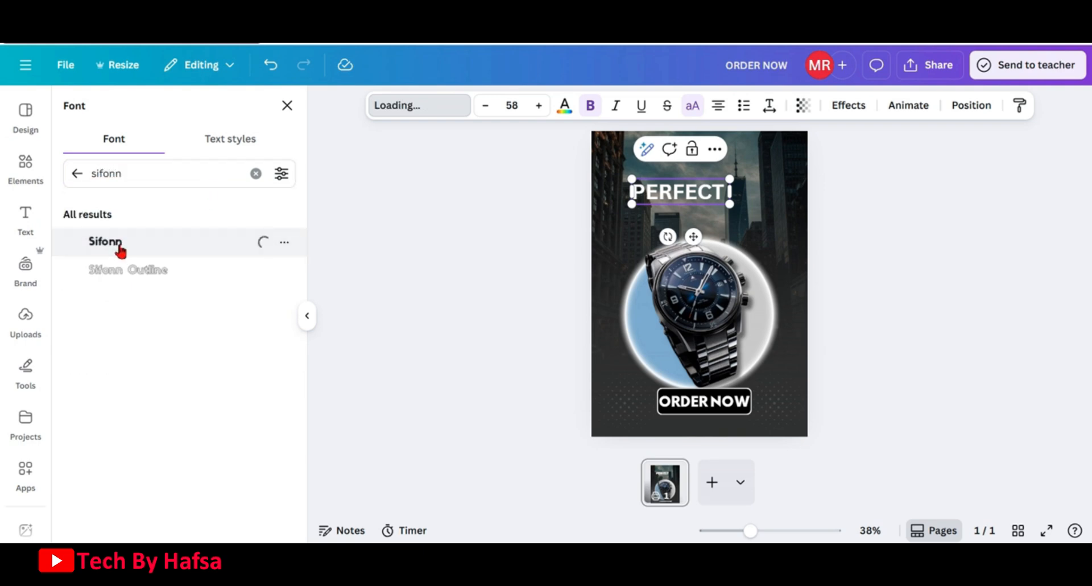
Enlarge the PERFECT! heading and move it higher above the watch
drag(732, 180, 758, 174)
drag(711, 237, 693, 228)
click(865, 188)
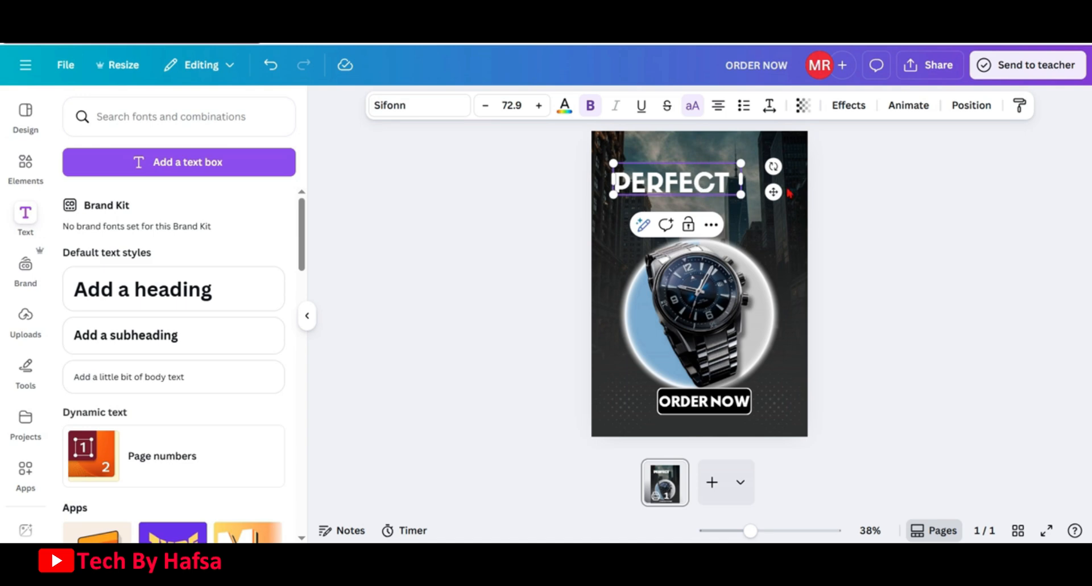
Duplicate the heading, change the copy's text to GIFT and place it after PERFECT
click(840, 182)
click(689, 187)
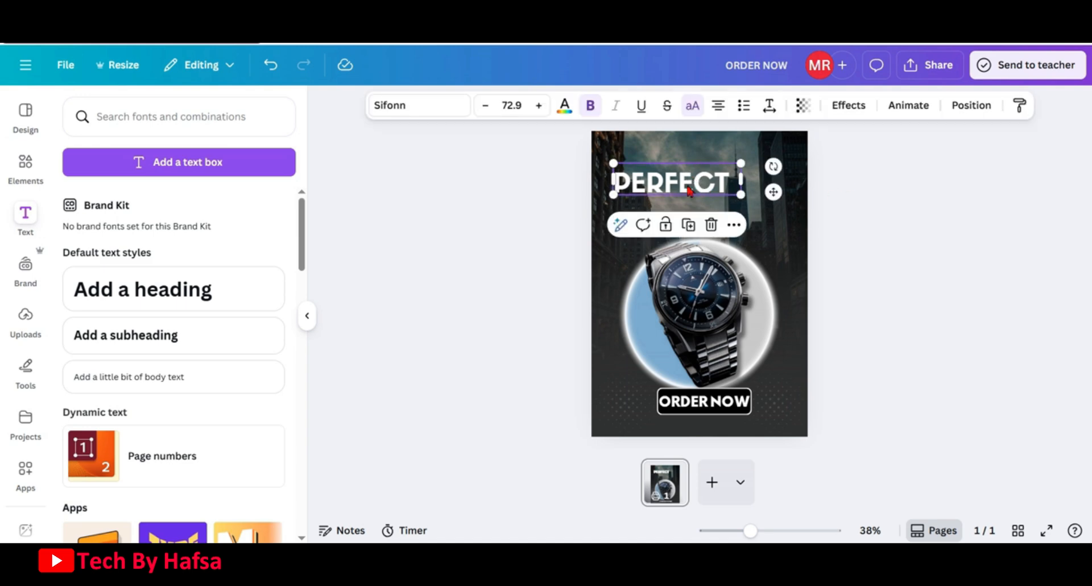
click(688, 223)
double_click(714, 188)
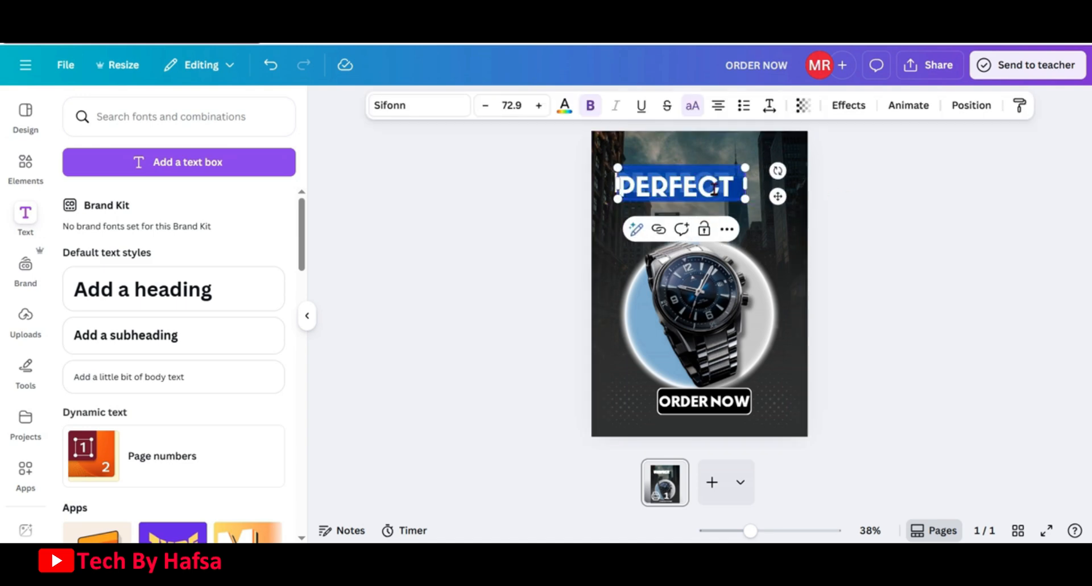
text(GIFT)
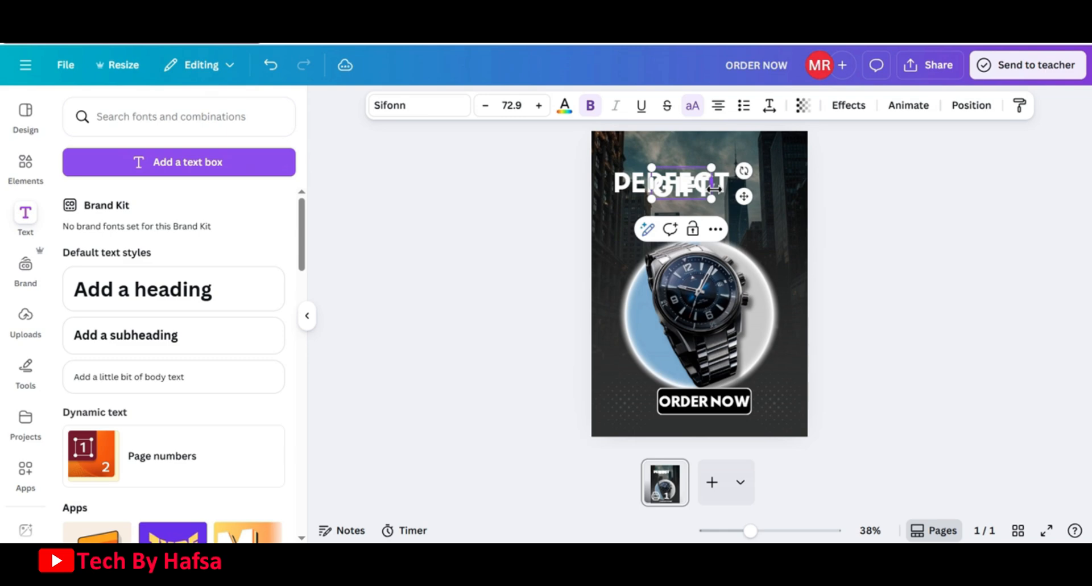
drag(744, 195, 829, 192)
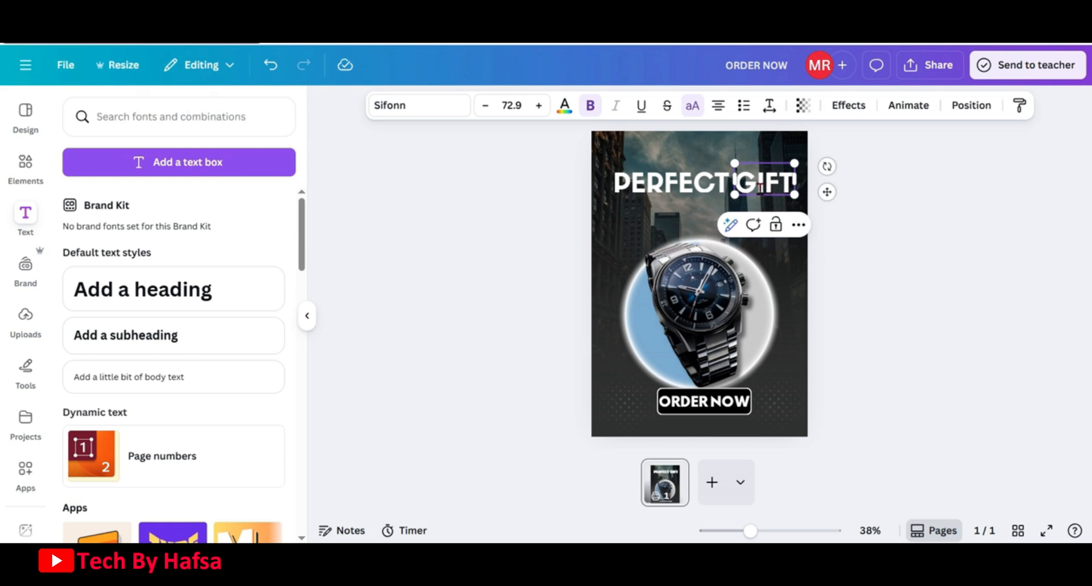
Group PERFECT and GIFT, then slightly shrink and reposition the combined headline
shift+click(684, 195)
click(674, 224)
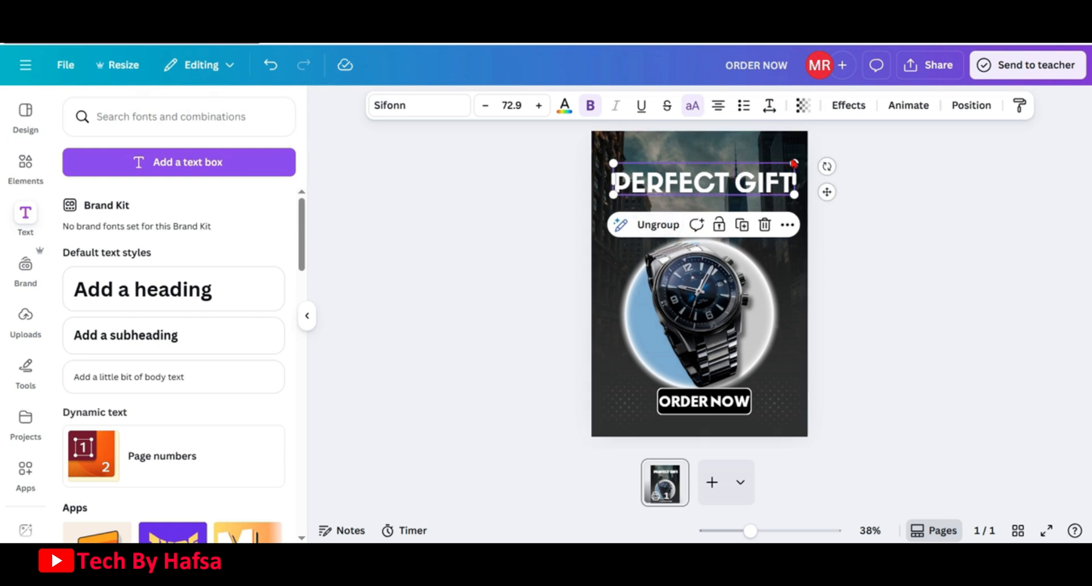
drag(794, 164, 794, 165)
drag(725, 188, 725, 187)
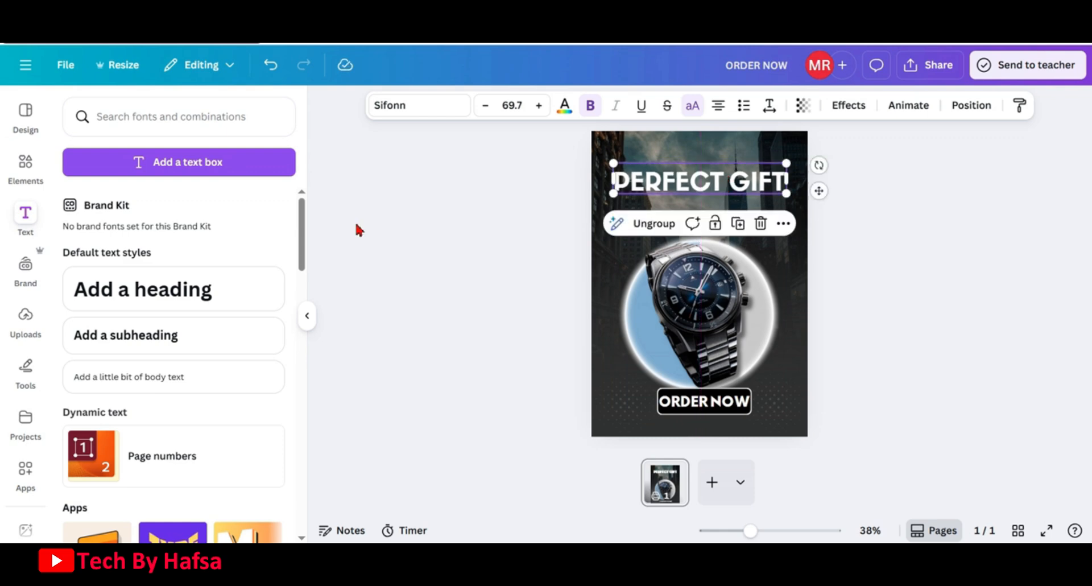
Add a subheading reading "Find this" and switch it to uppercase
click(139, 336)
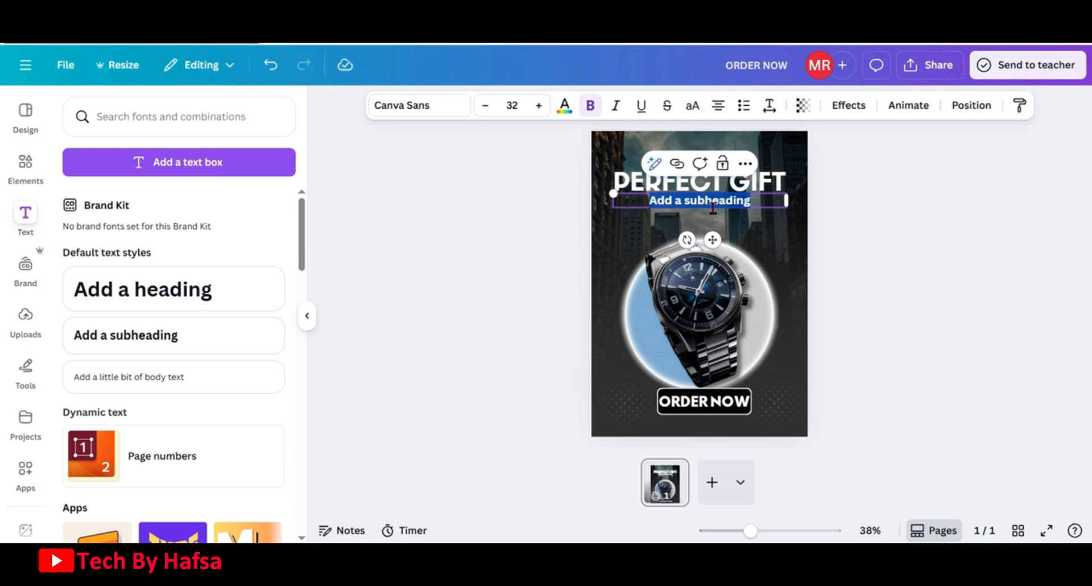
text(Find this)
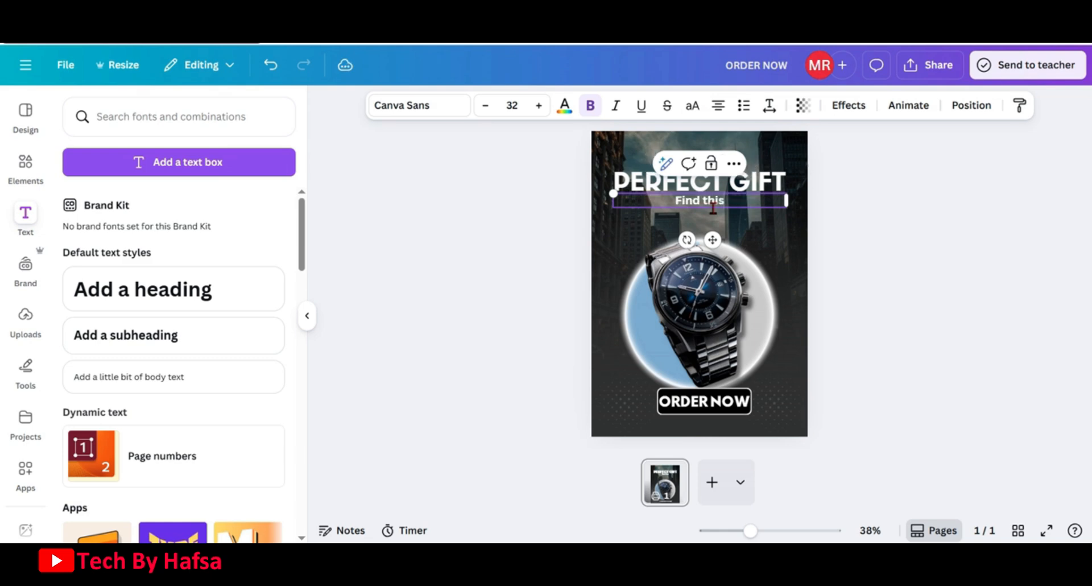
click(701, 110)
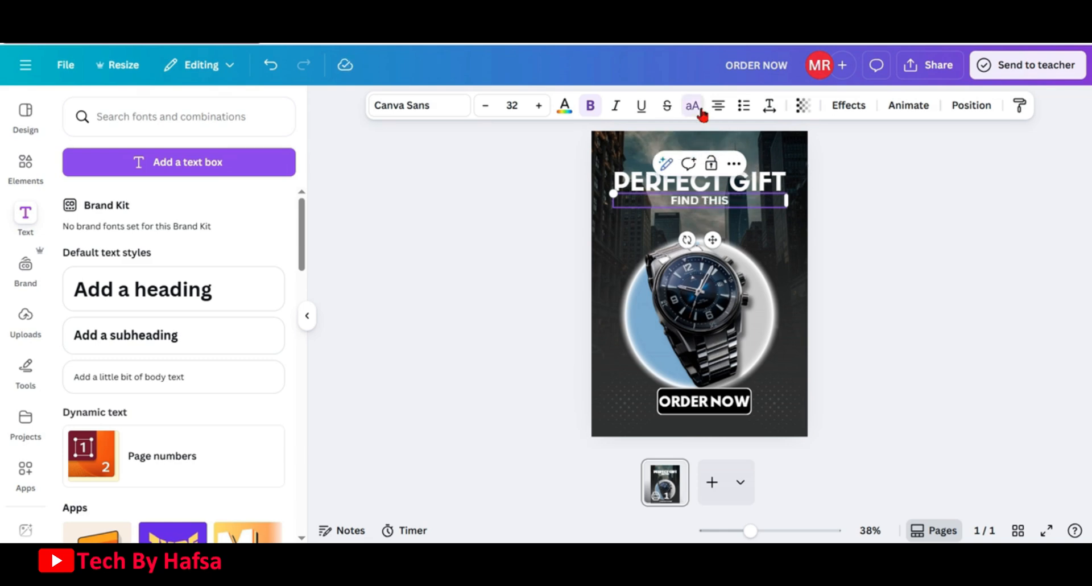
Set the subheading's font to Baron and move it above the PERFECT GIFT headline
click(435, 110)
click(256, 173)
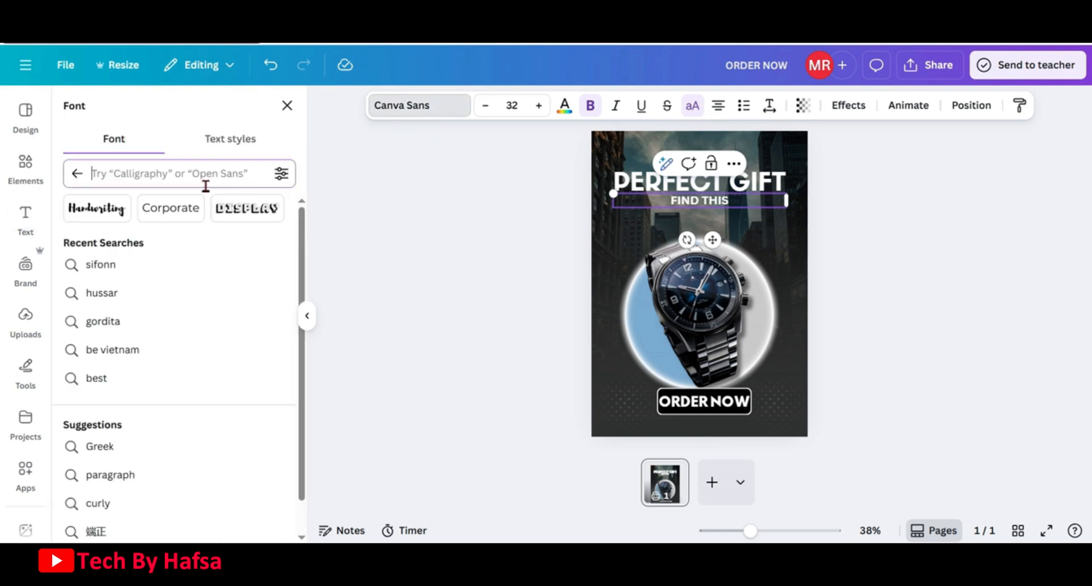
text(baron)
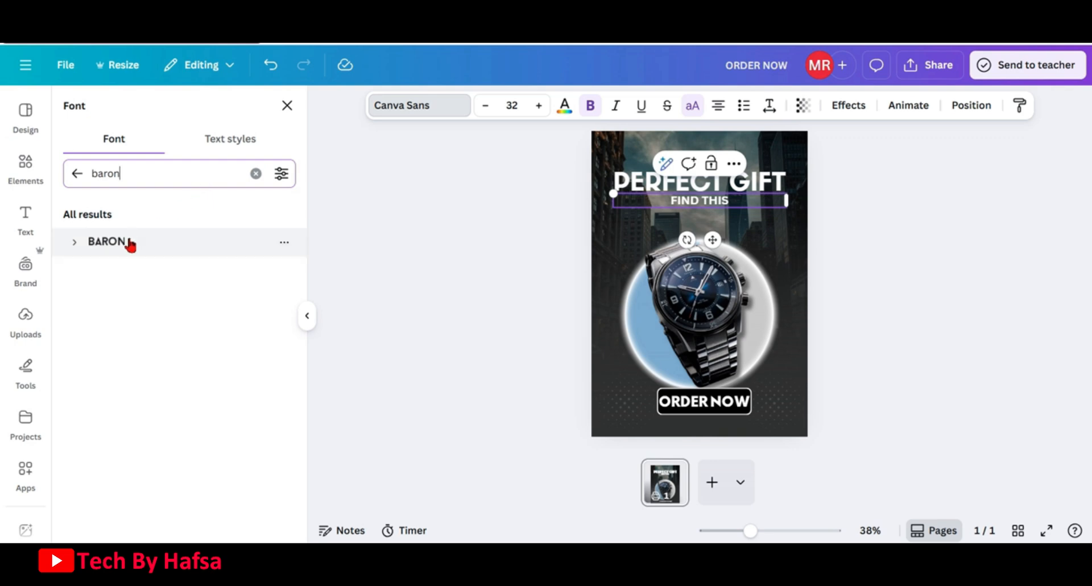
click(131, 243)
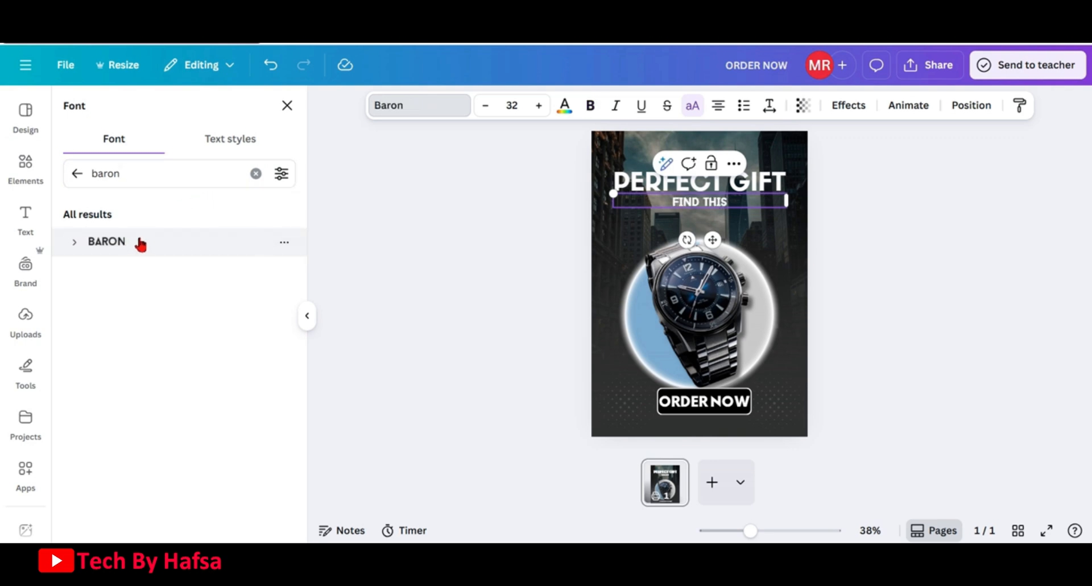
drag(712, 239, 715, 211)
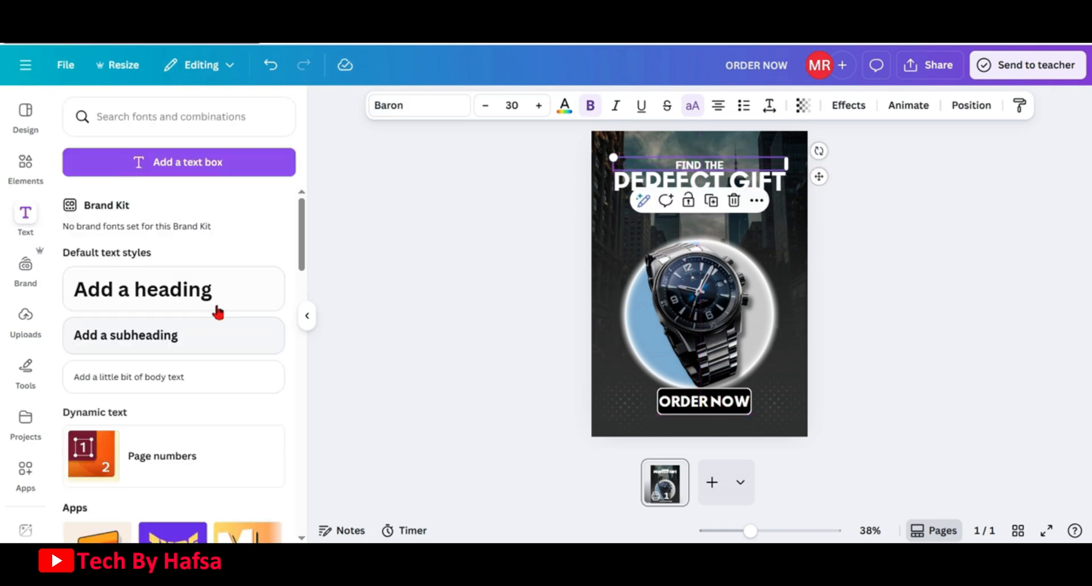
Add a heading reading "Hafsa Watches" and move it below the PERFECT GIFT headline
click(218, 305)
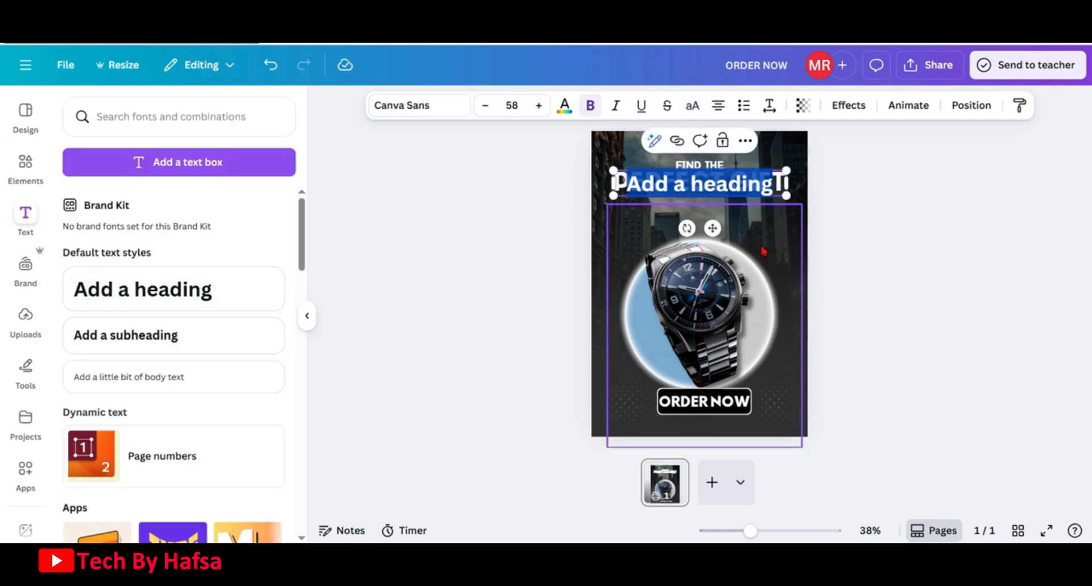
text(Hafsa)
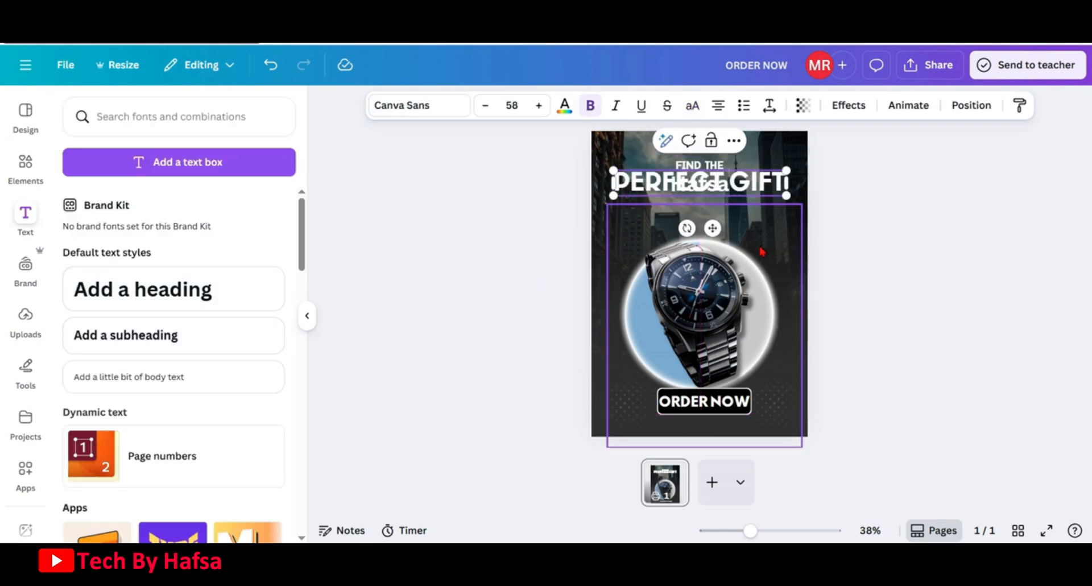
text( Watches)
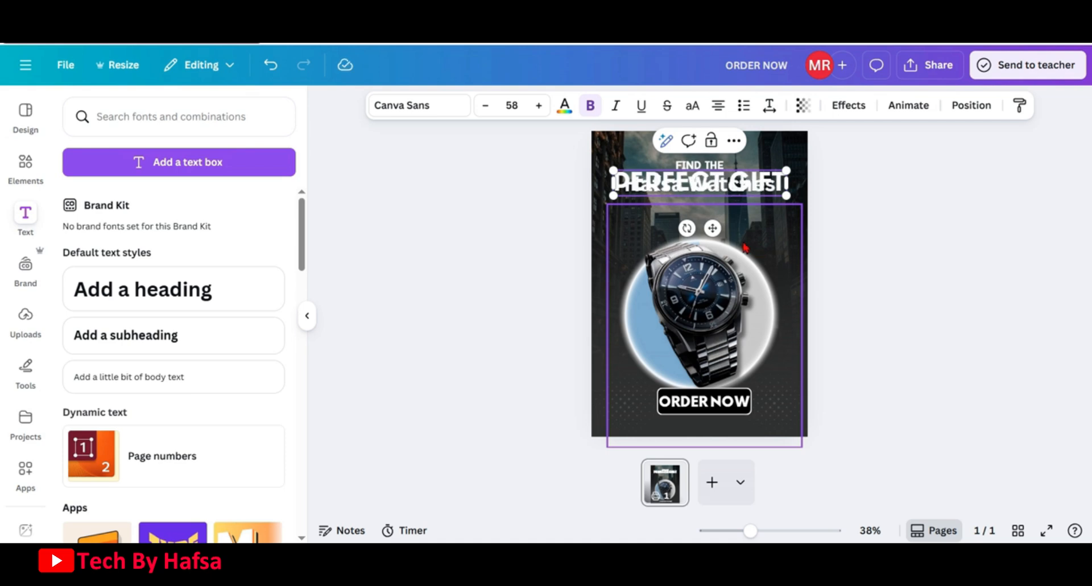
drag(712, 228, 717, 251)
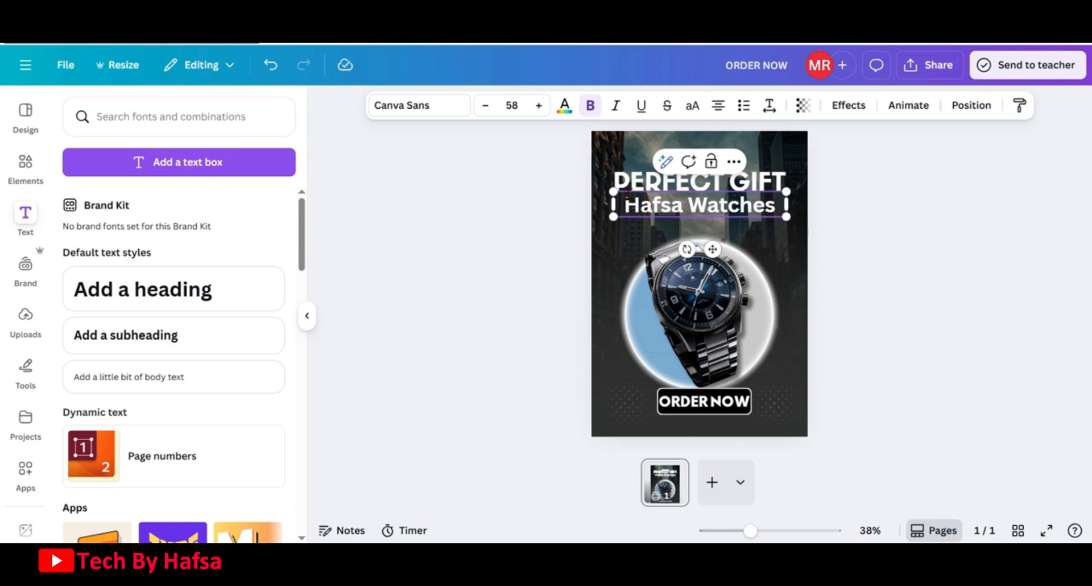
Change the Hafsa Watches heading's font to Best light
click(421, 114)
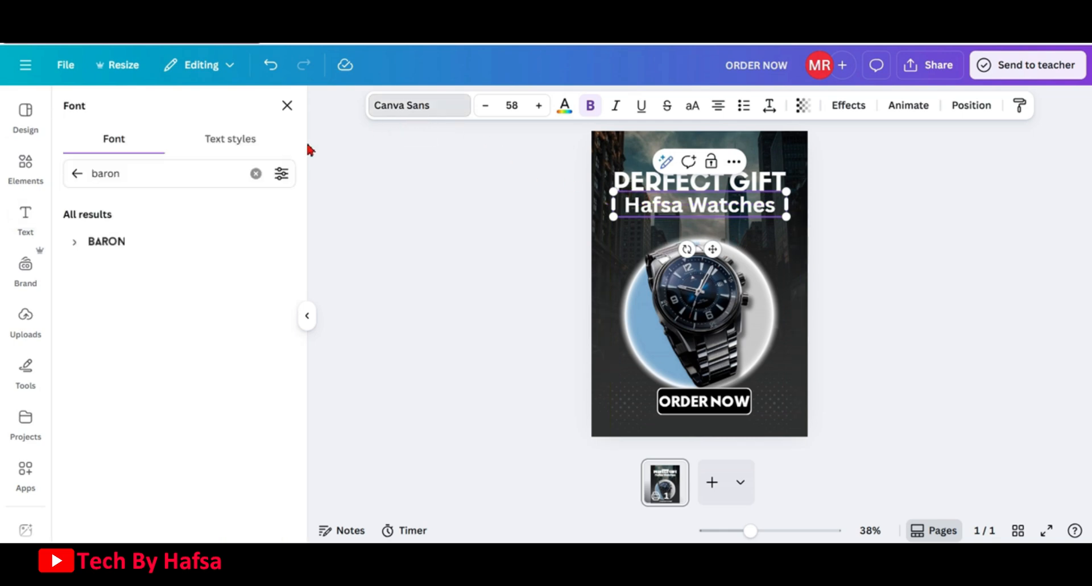
click(256, 172)
text(b)
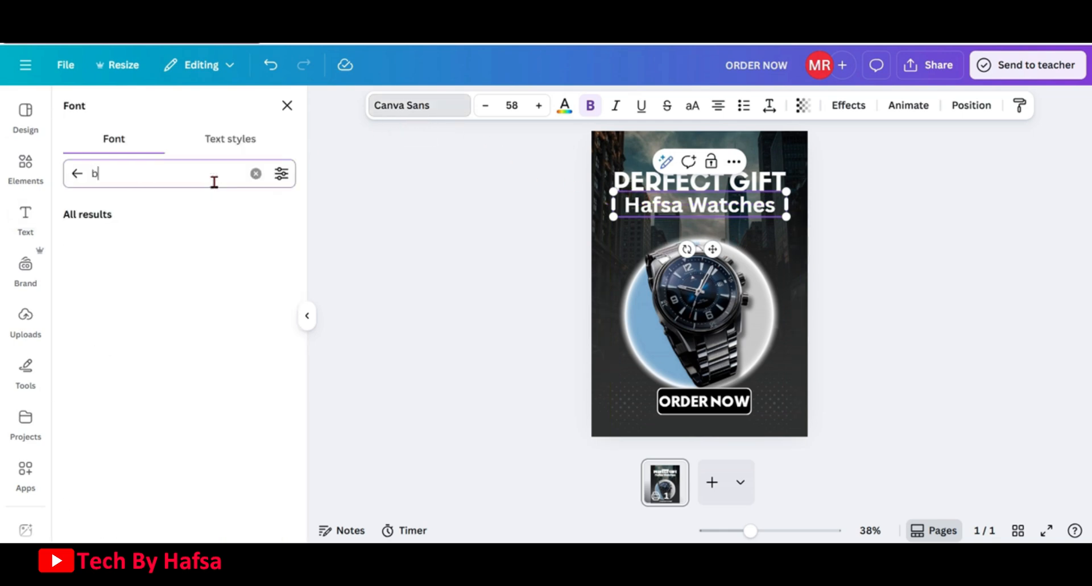
text(est light)
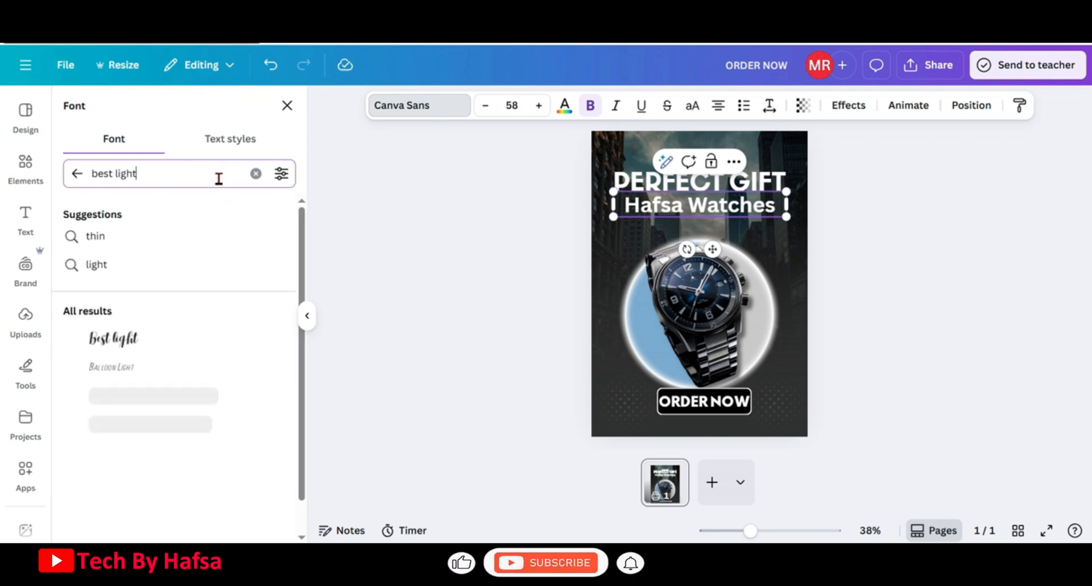
click(123, 349)
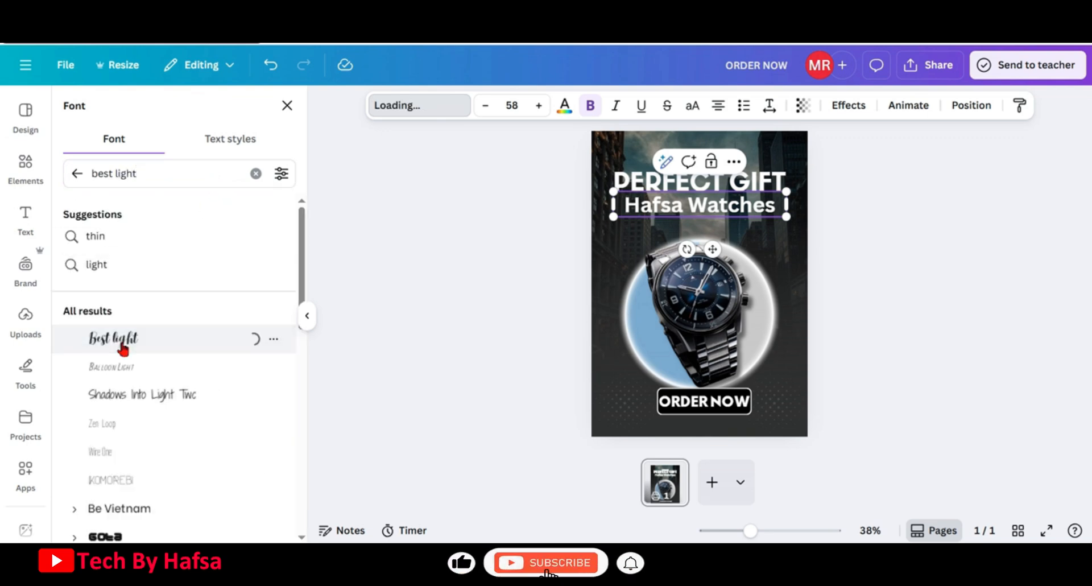
Shrink the Hafsa Watches text and center it under PERFECT GIFT
click(852, 219)
drag(721, 209, 723, 210)
drag(790, 197, 767, 207)
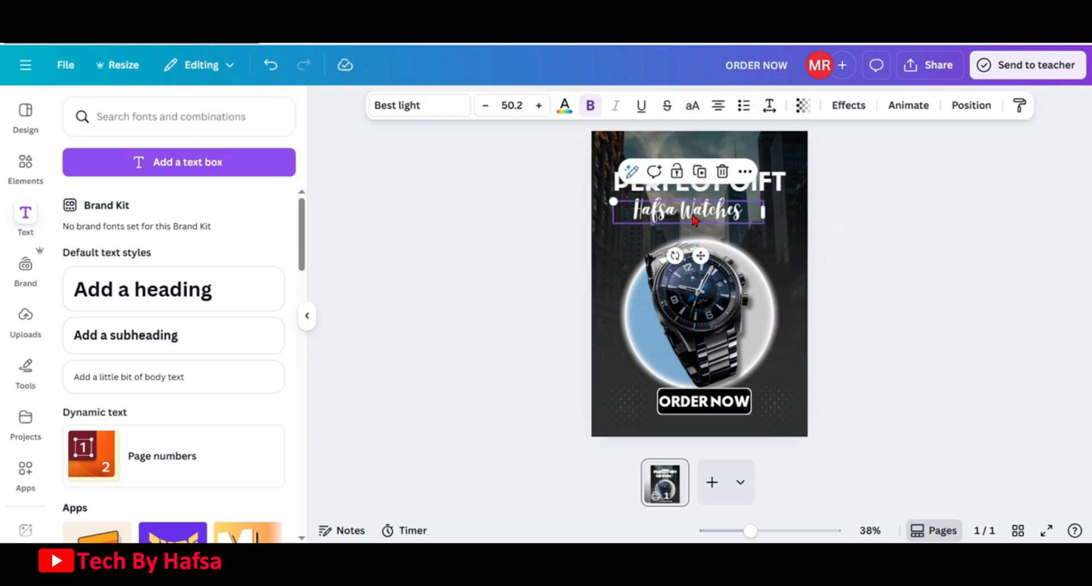
drag(695, 216, 710, 211)
Group the three headline texts together
click(697, 169)
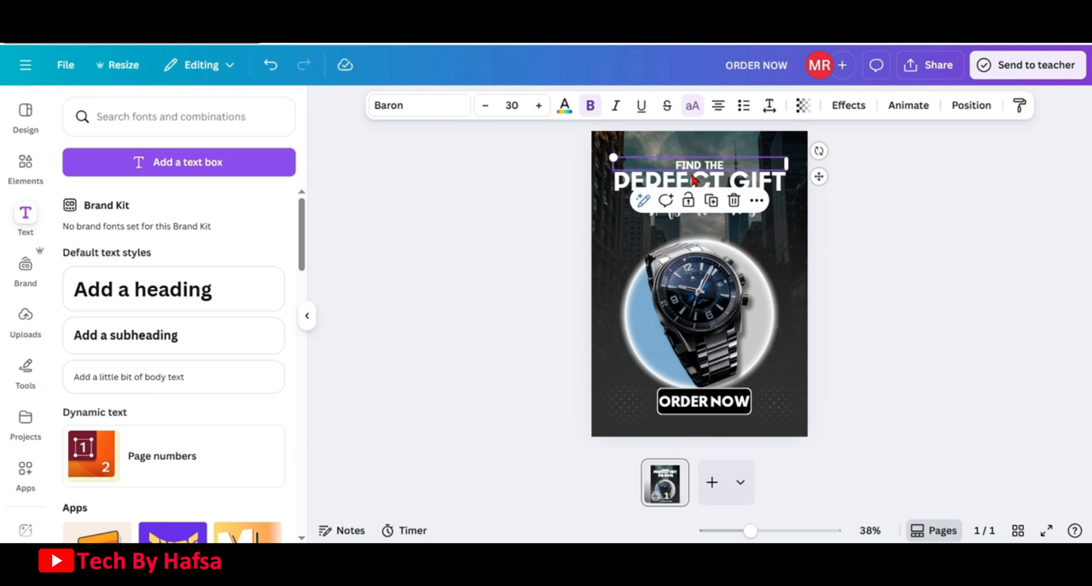
shift+click(693, 182)
shift+click(687, 216)
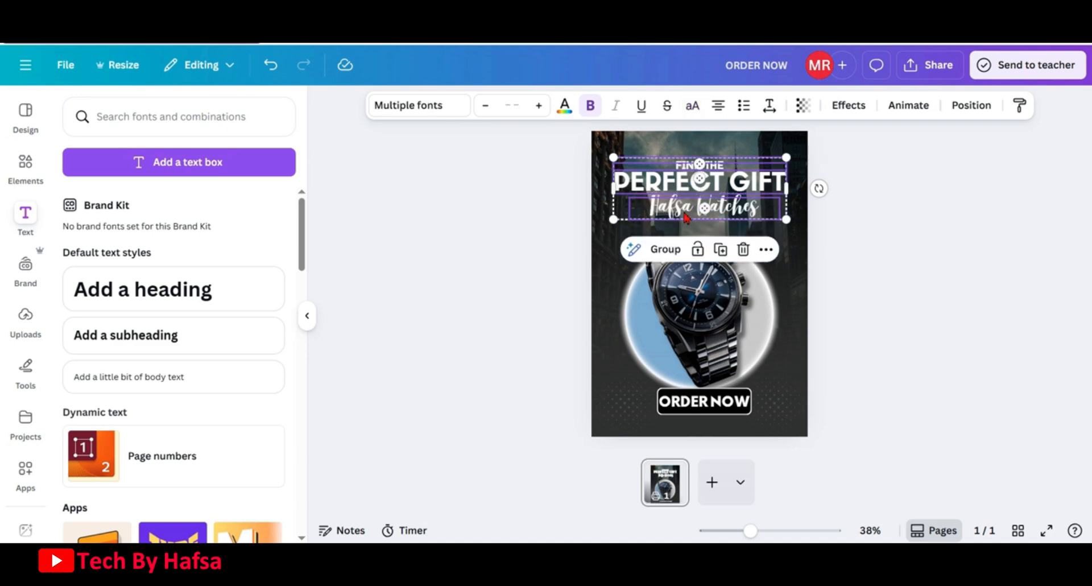
click(665, 249)
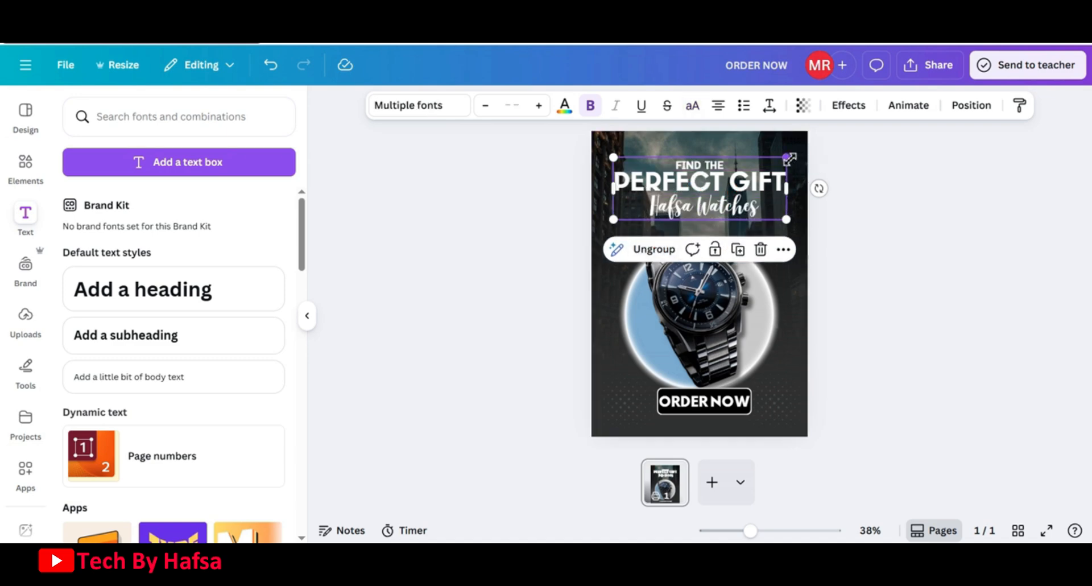
Enlarge the watch and circle group slightly and nudge it into place
click(787, 233)
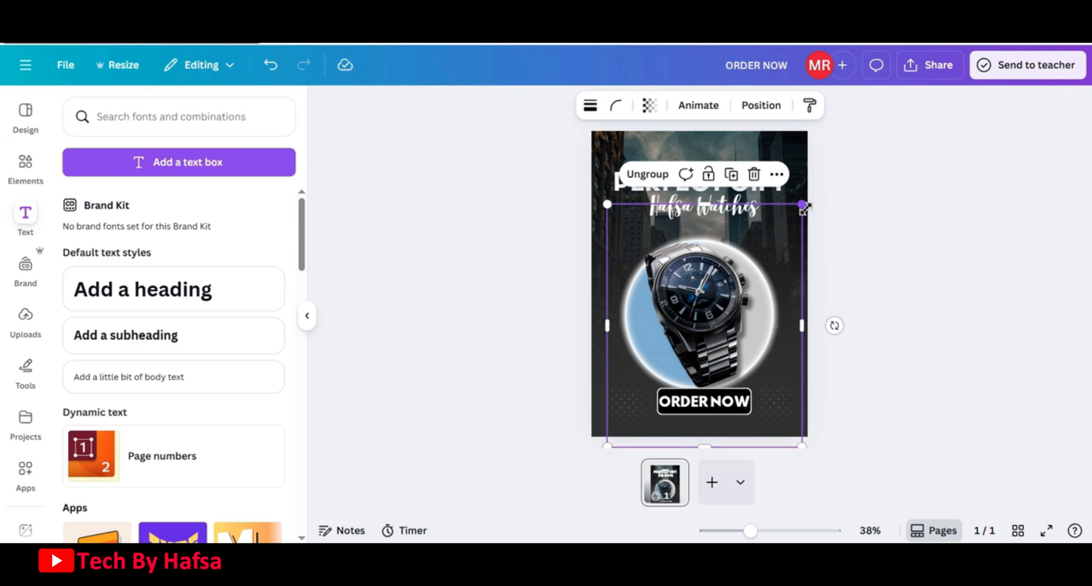
drag(808, 209, 818, 201)
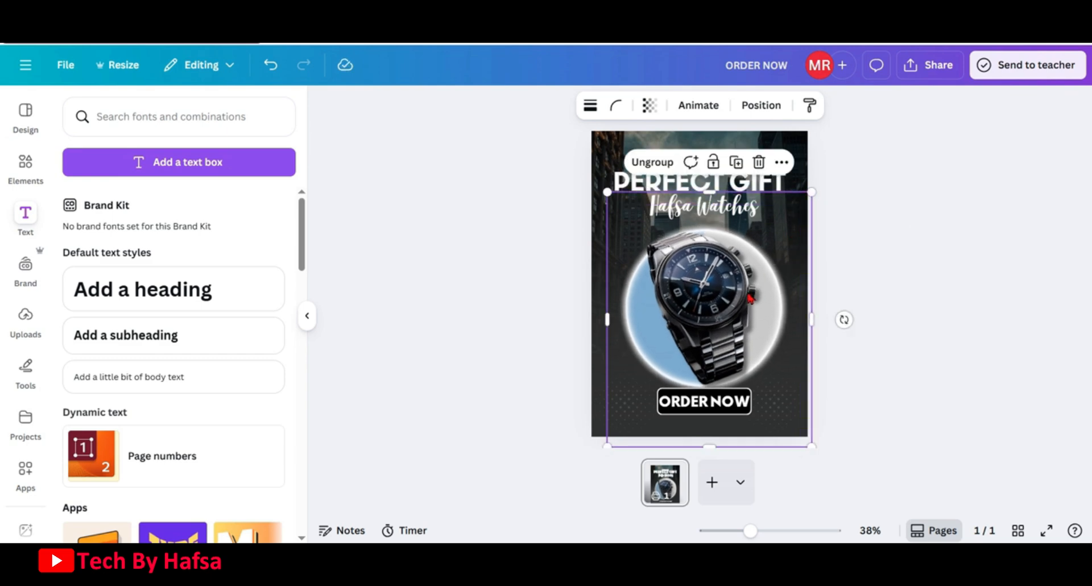
drag(751, 297, 744, 296)
Move the headline text group slightly lower
click(716, 185)
drag(715, 185, 715, 196)
click(819, 290)
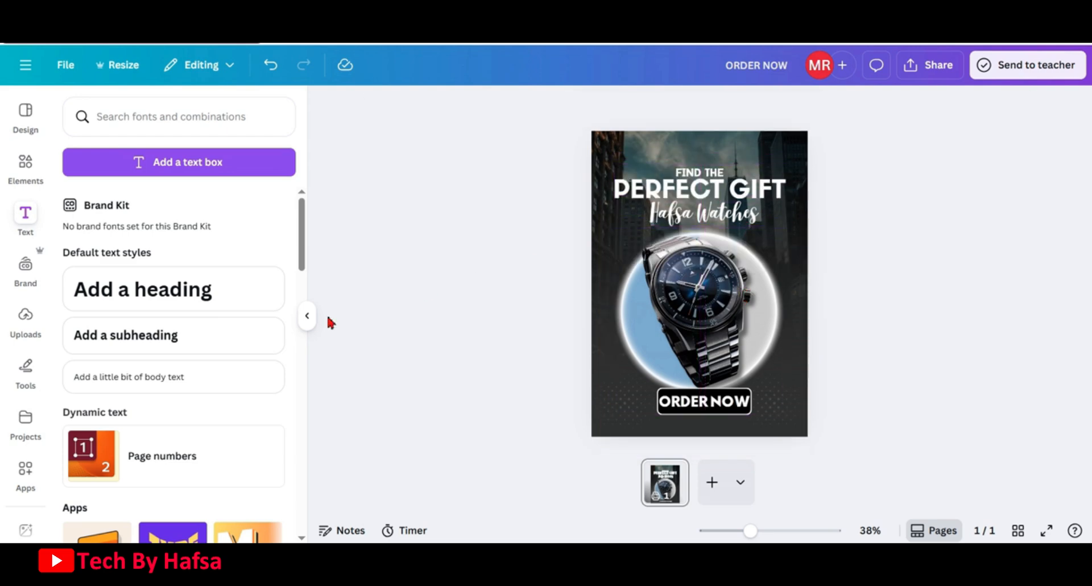
Add a body text box reading BRAND and move it to the poster's top-left corner
click(193, 380)
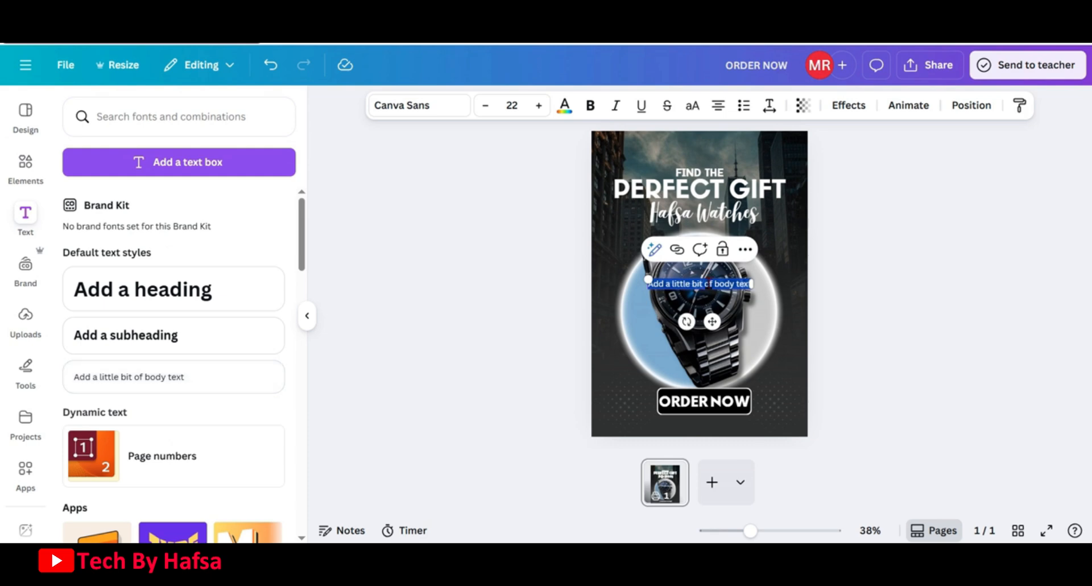
key(BackSpace)
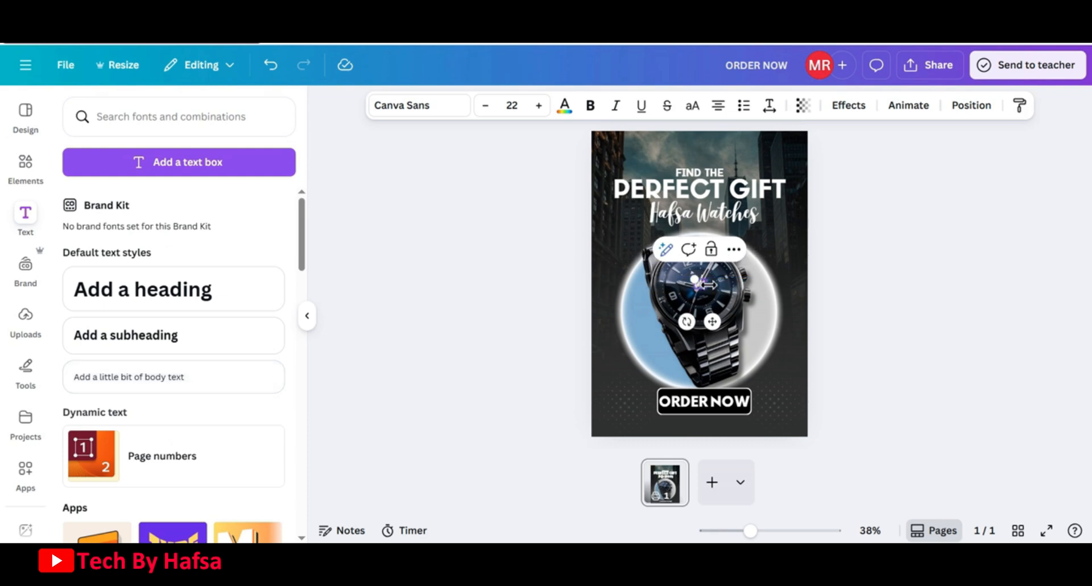
text(BRAND)
drag(712, 321, 675, 196)
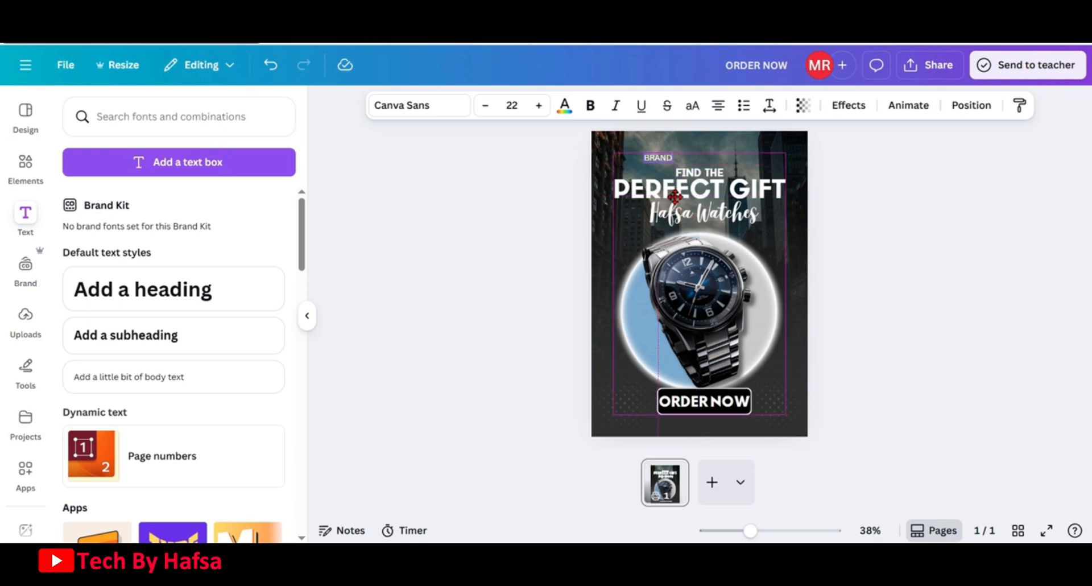
Change the BRAND text's font to Be Vietnam and shrink it to about 18.4
click(419, 104)
text(be viet)
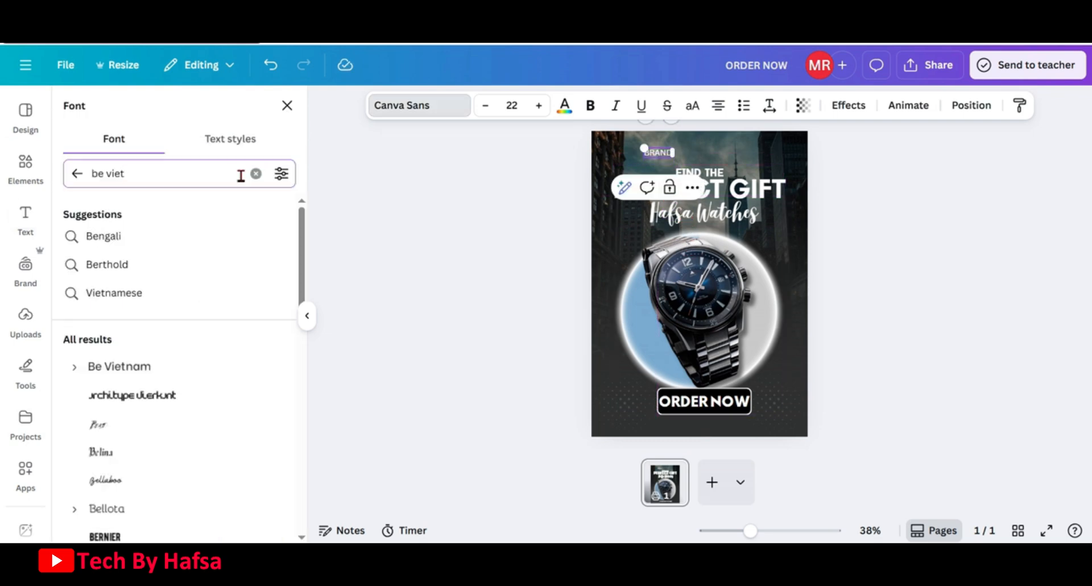
text(nam)
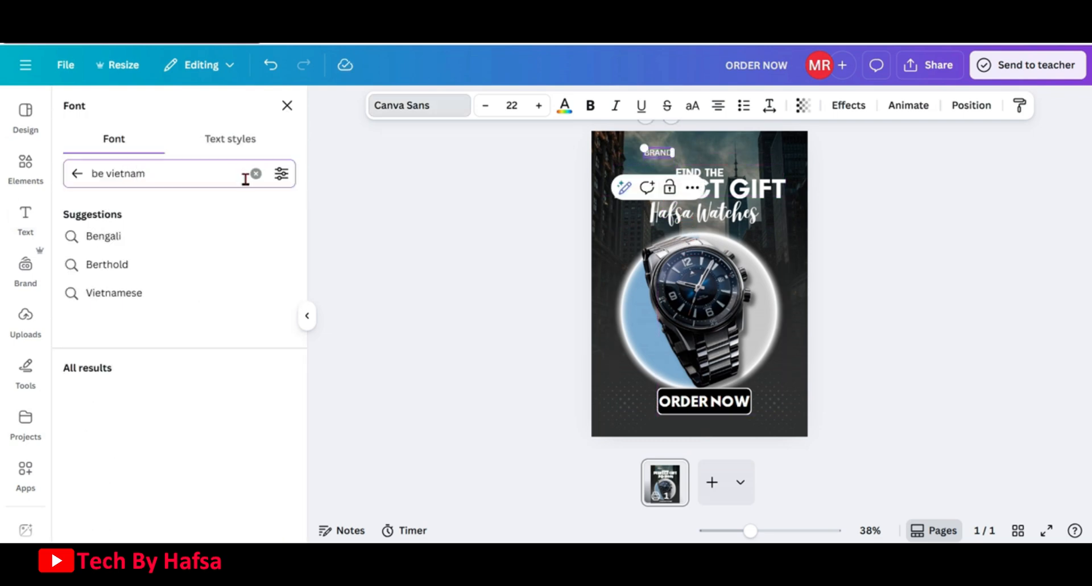
click(117, 368)
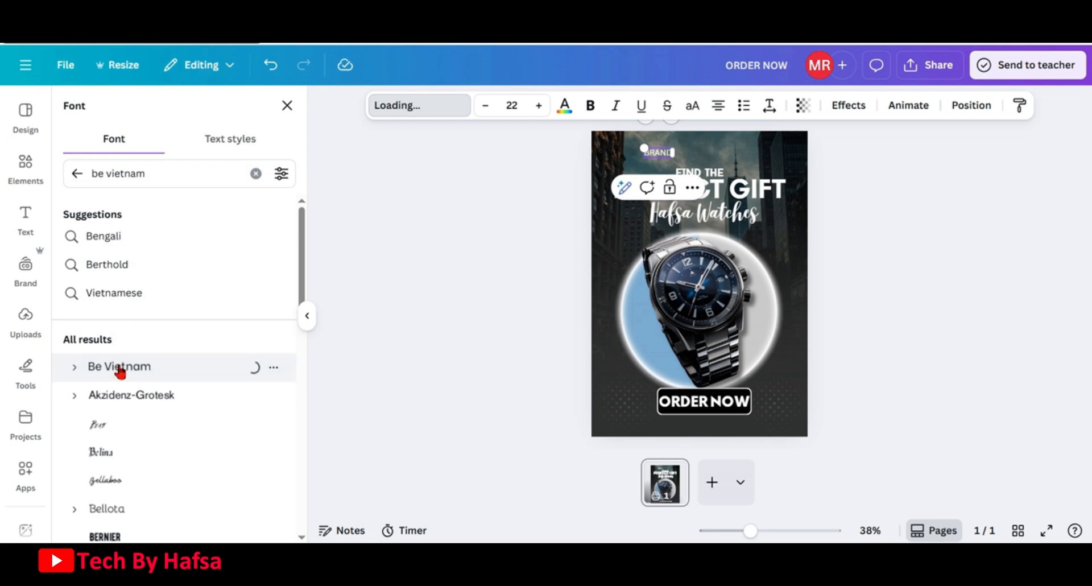
drag(647, 149, 648, 152)
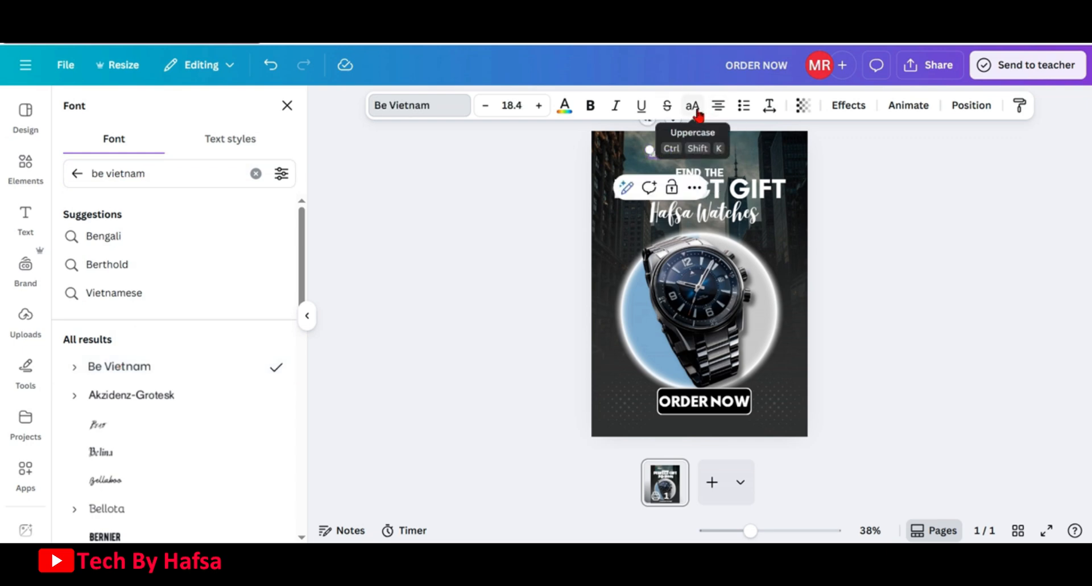
Set the BRAND text's letter spacing to 326 and nudge it slightly up and left
click(769, 106)
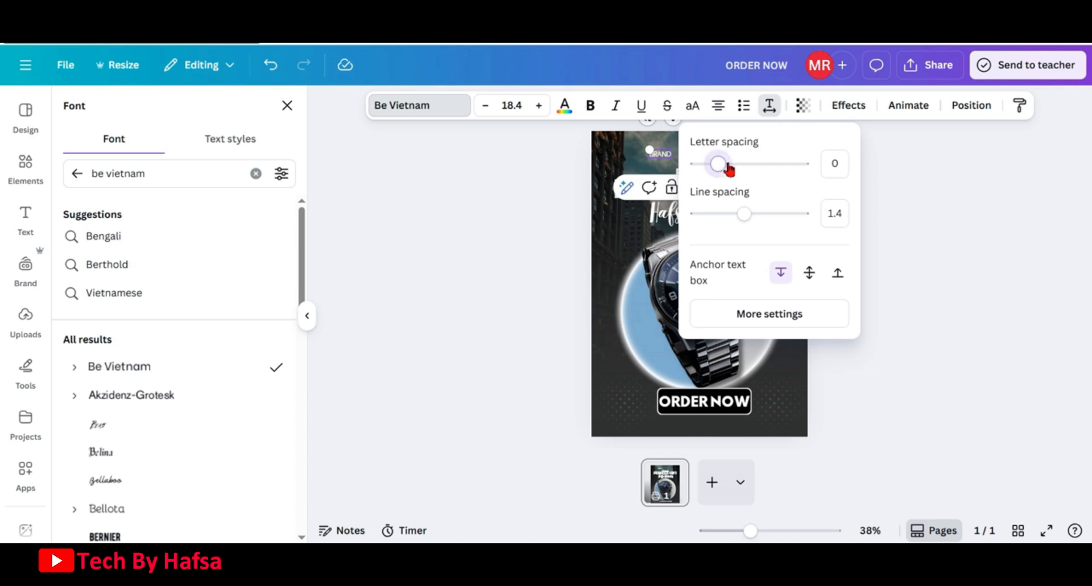
drag(726, 166, 754, 170)
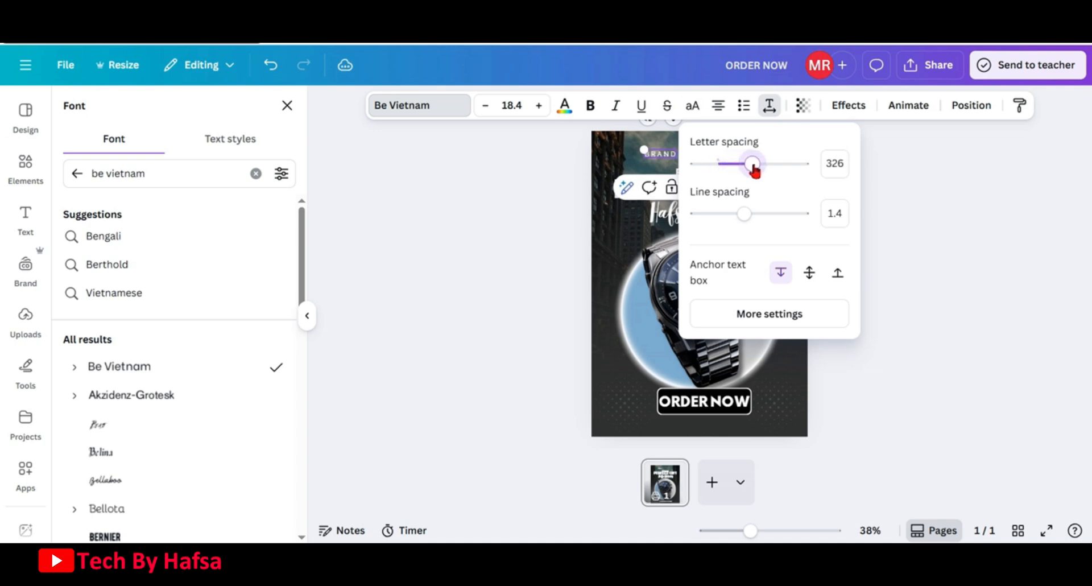
click(878, 157)
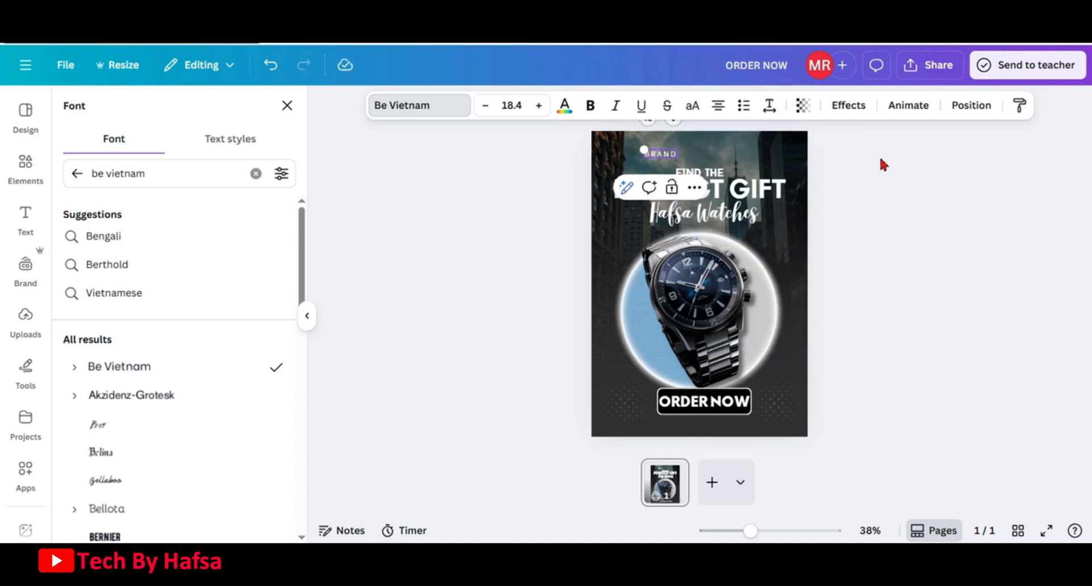
click(879, 156)
click(560, 179)
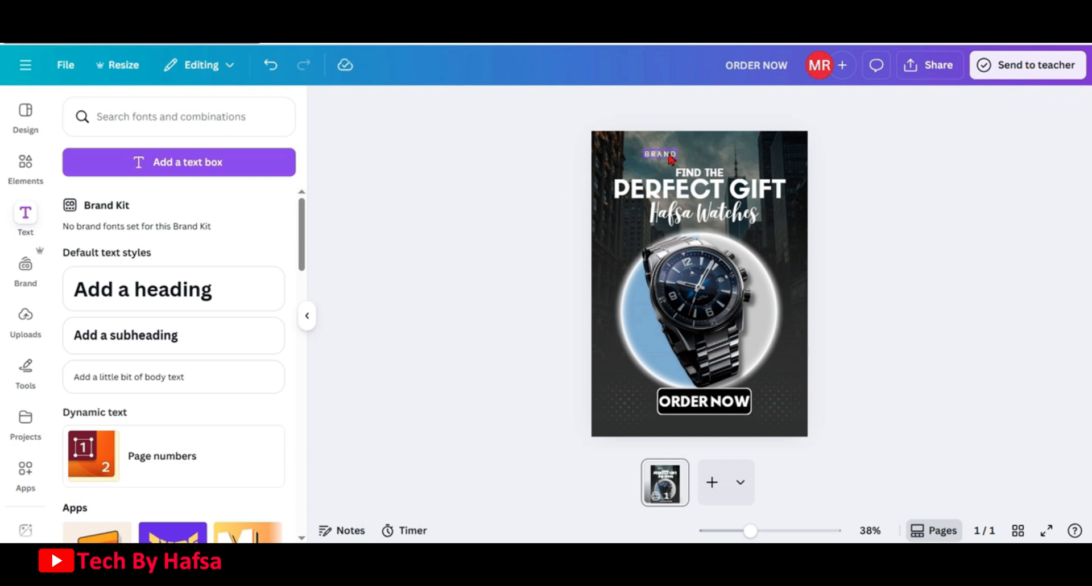
drag(670, 159, 640, 145)
Search graphics for logo development, insert the aperture-shaped logo, and color it white
click(26, 165)
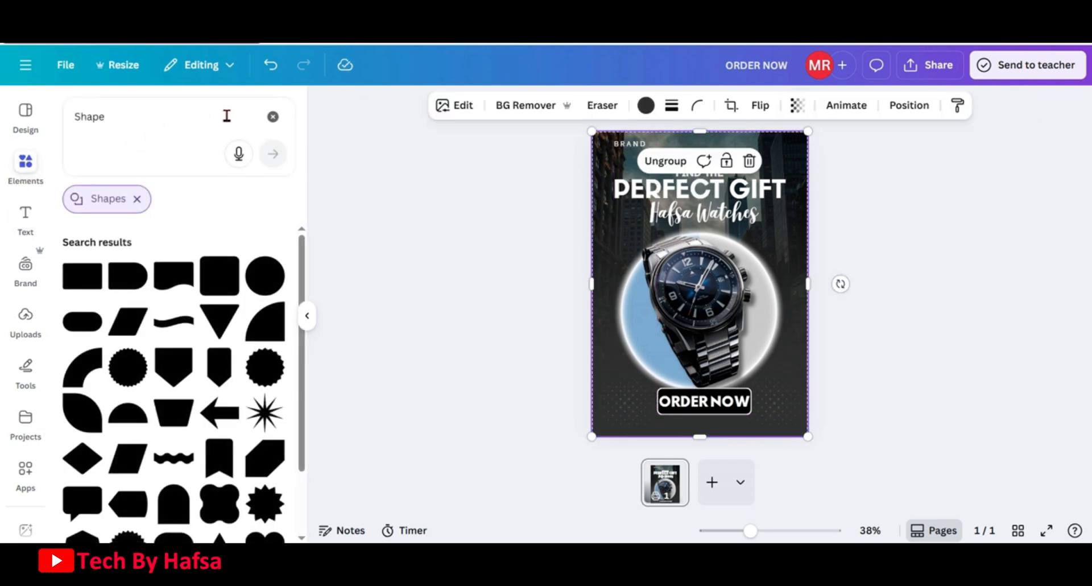
click(273, 116)
click(217, 126)
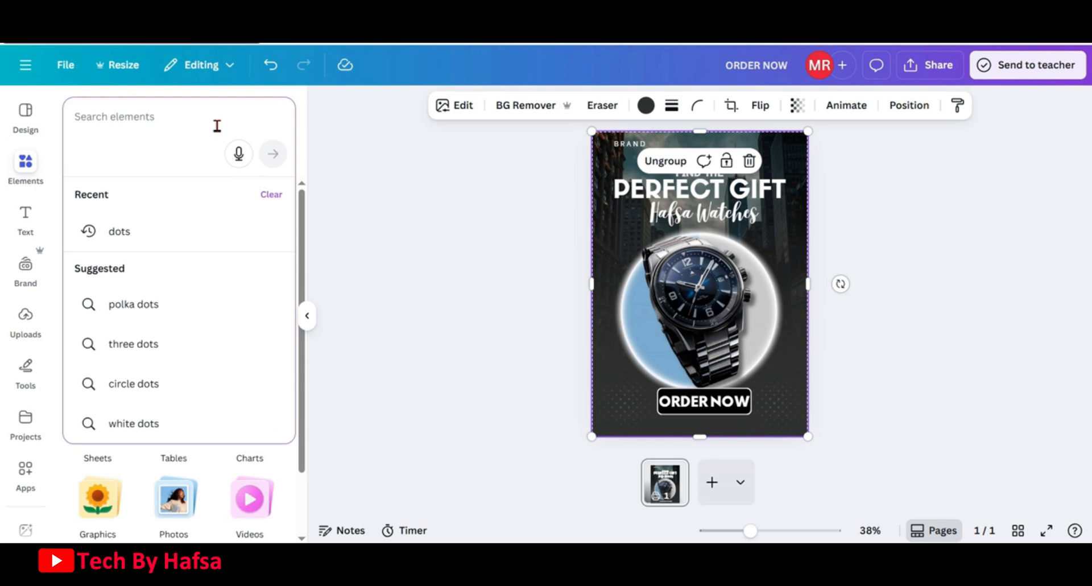
text(logo development)
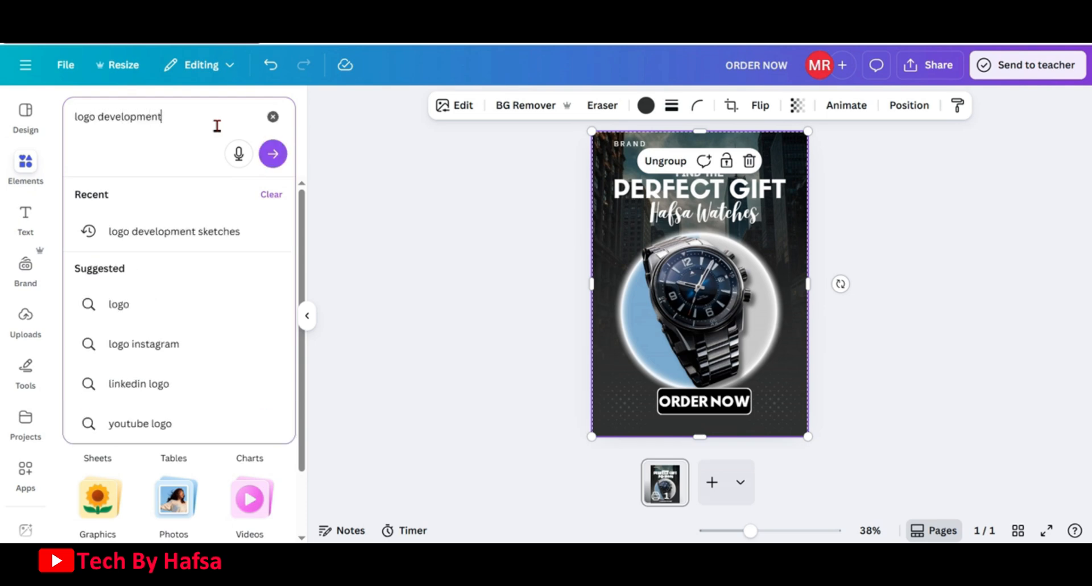
key(Return)
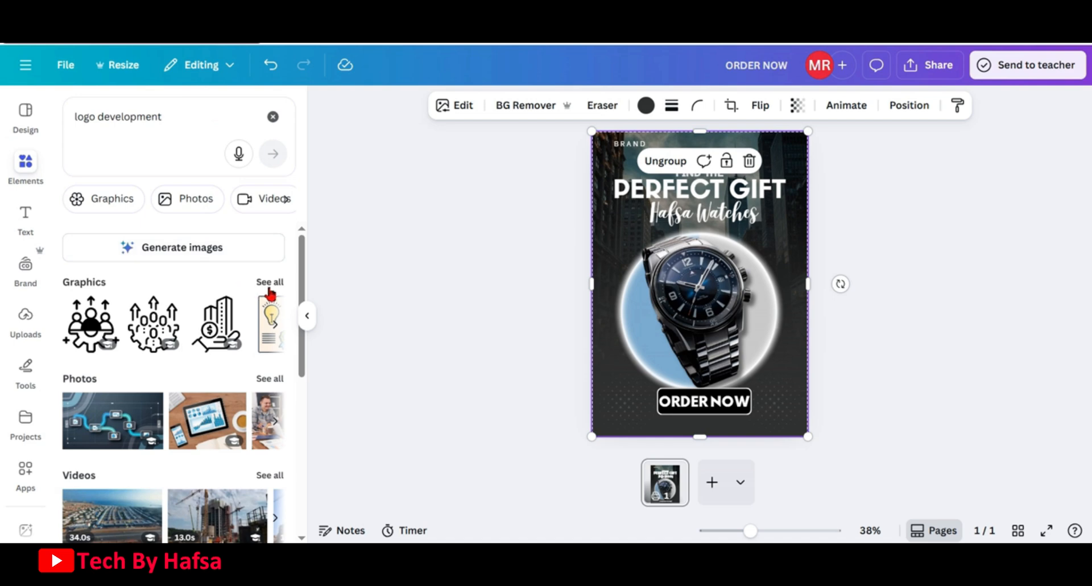
click(269, 283)
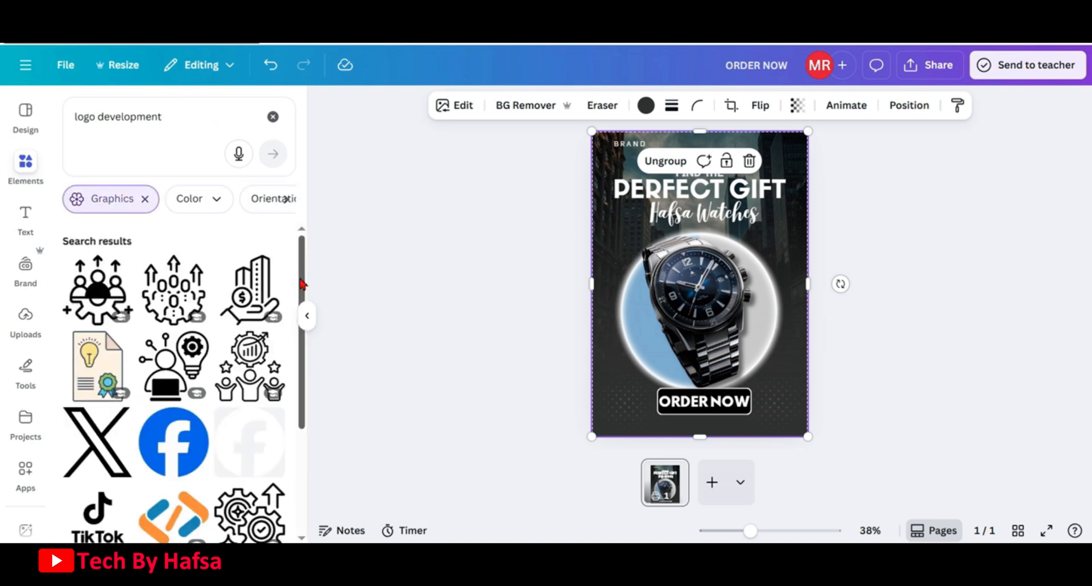
drag(302, 330, 303, 516)
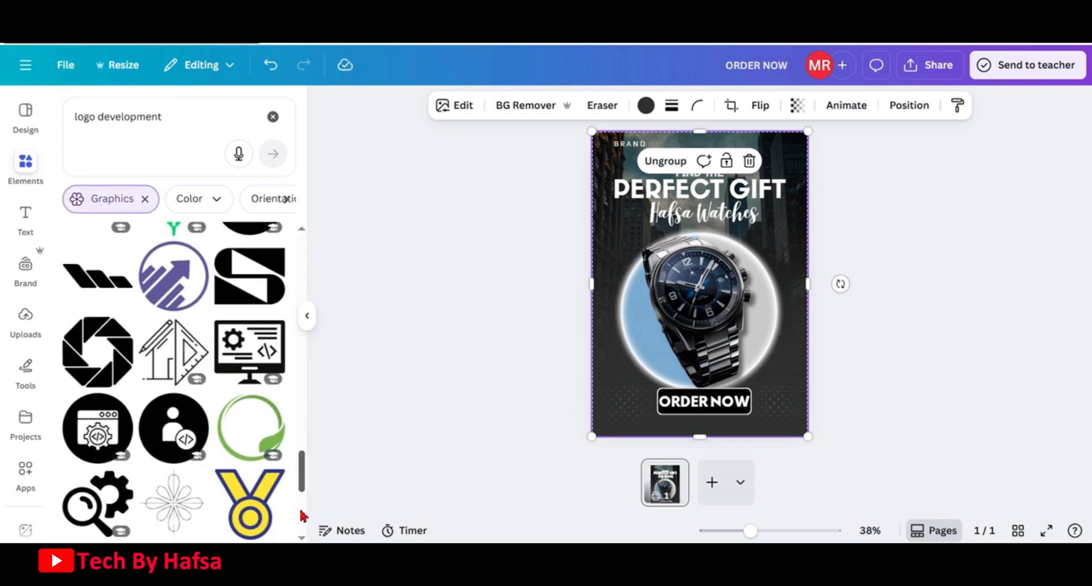
click(85, 364)
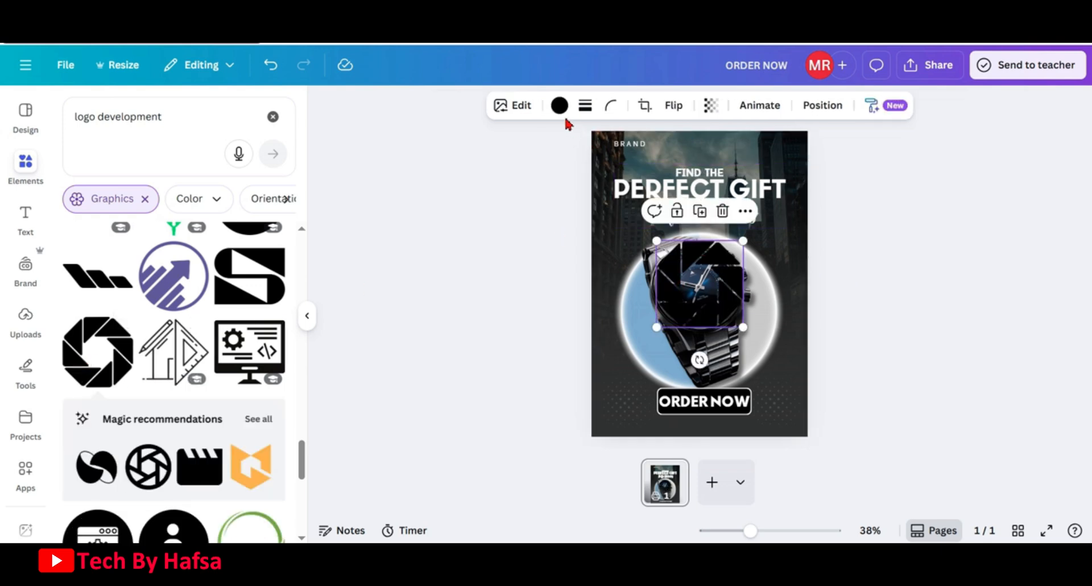
click(559, 107)
click(272, 211)
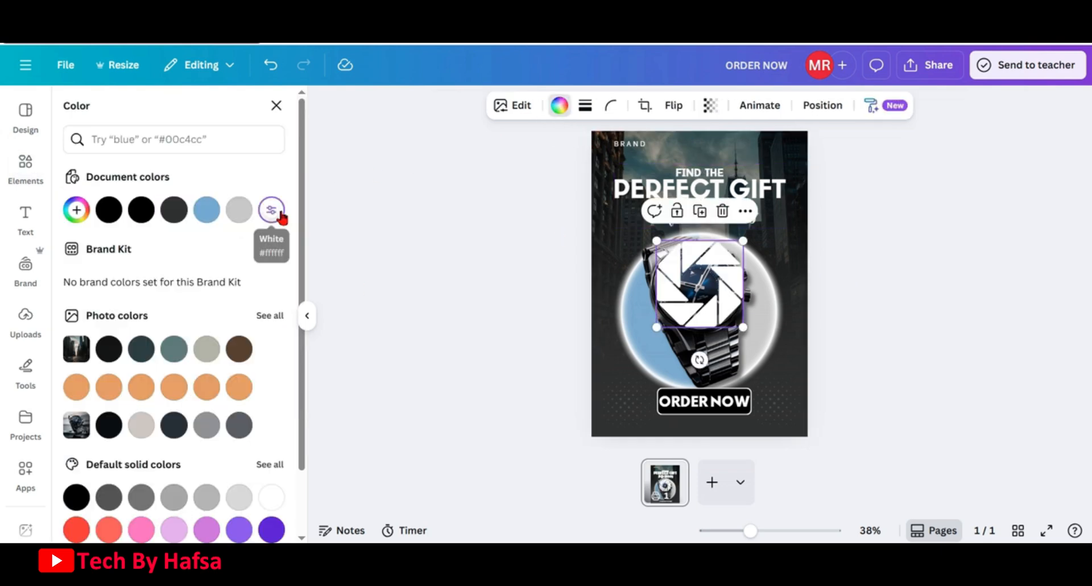
Shrink the aperture logo and place it just left of the BRAND text
drag(745, 244, 666, 315)
drag(680, 360, 606, 145)
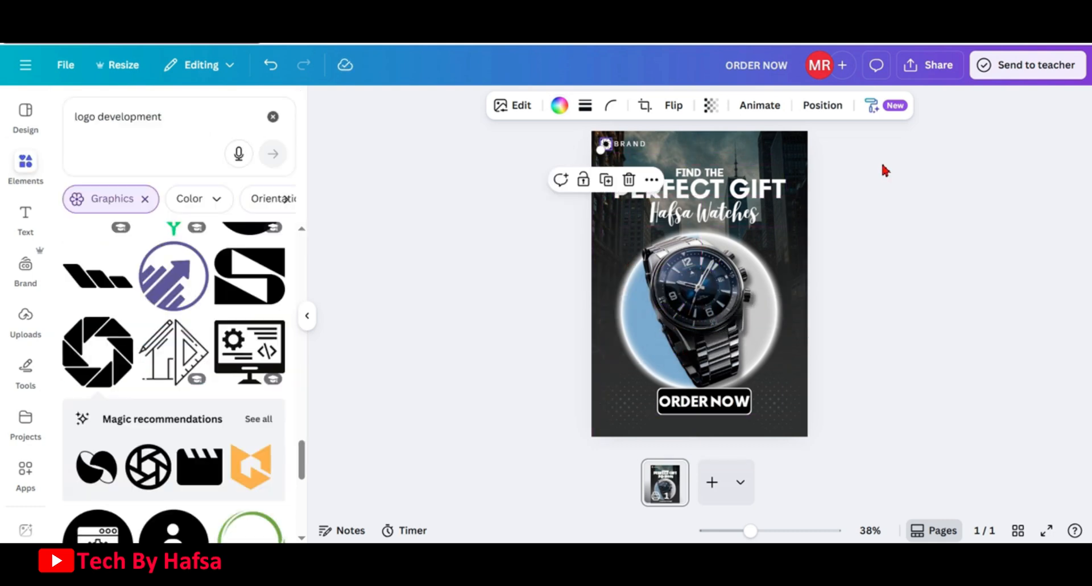
click(878, 174)
Group the logo with the BRAND text and nudge the group into the corner
click(619, 149)
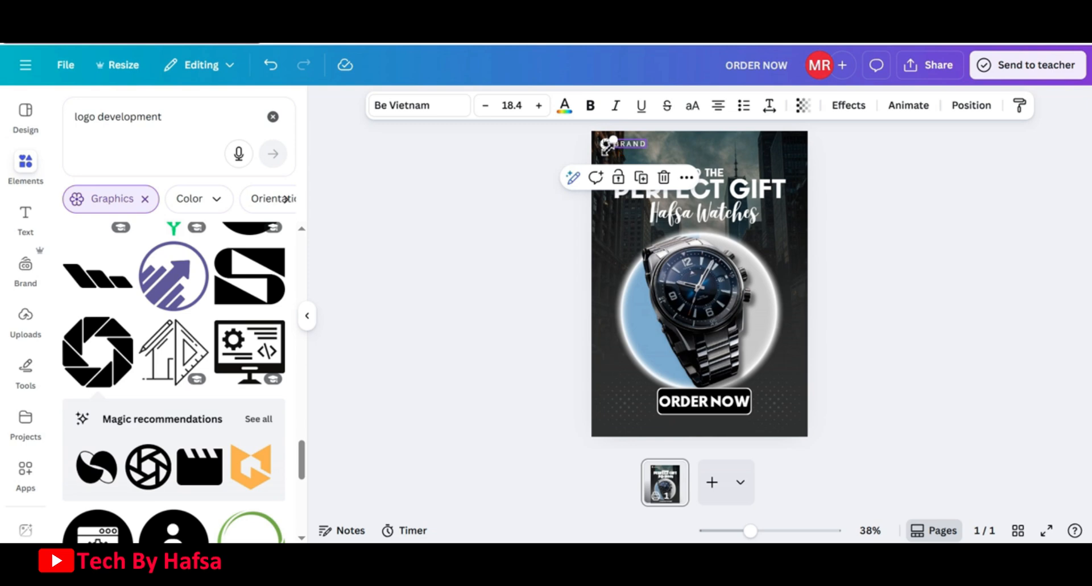
shift+click(606, 146)
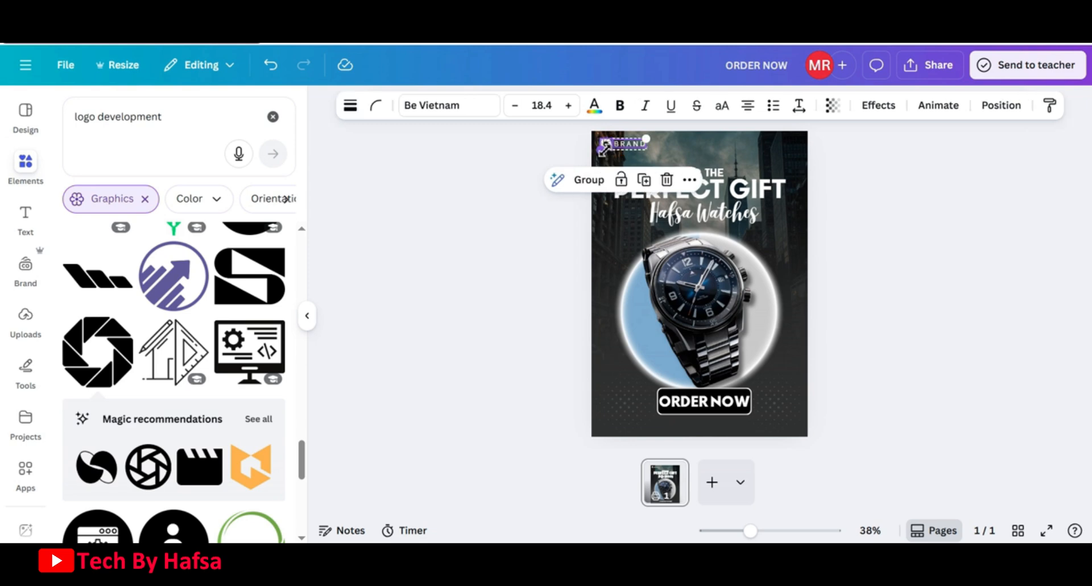
click(589, 178)
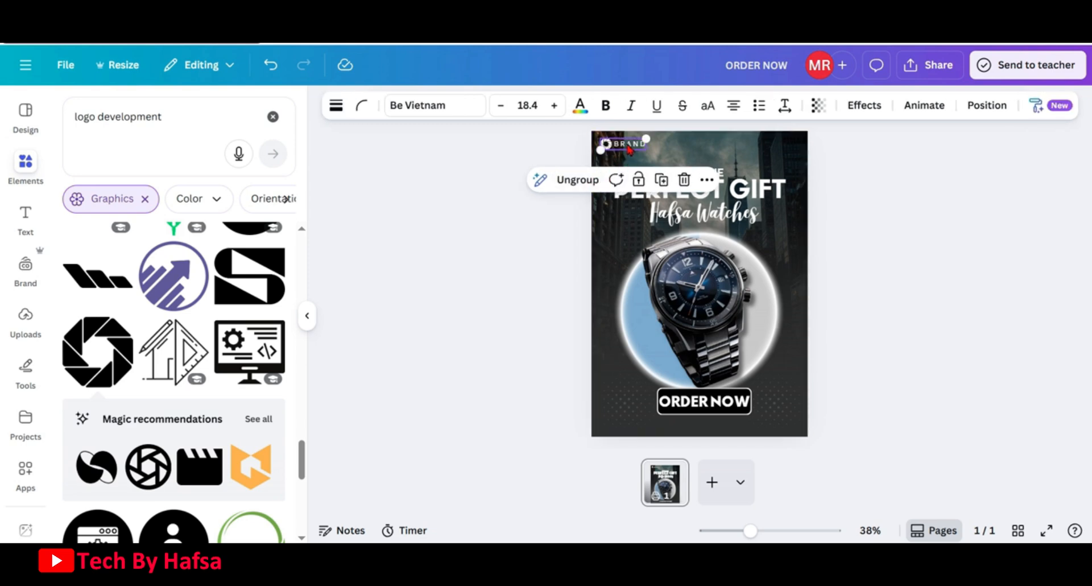
drag(628, 149, 625, 144)
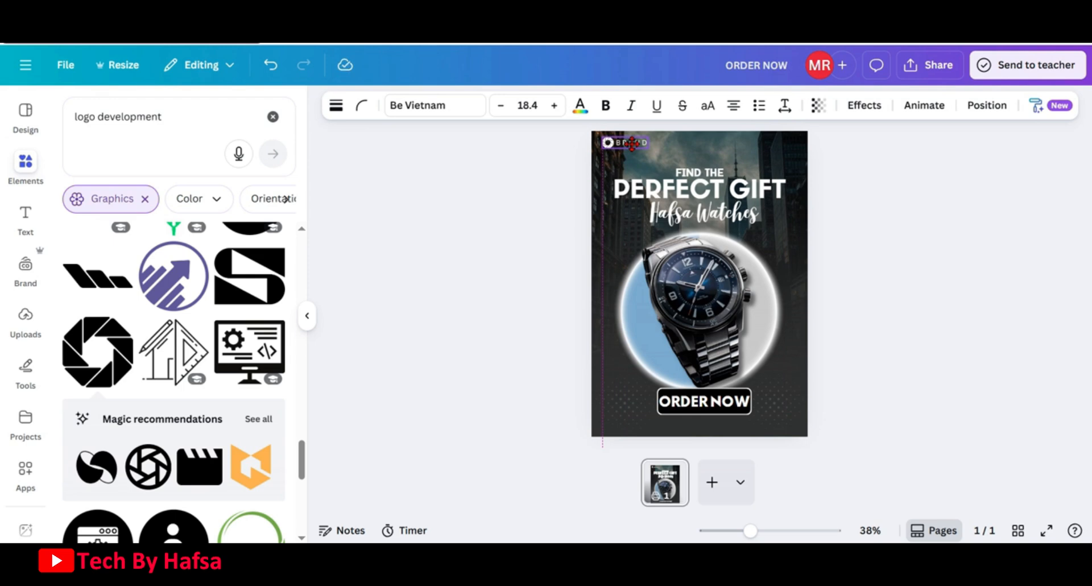
Add a body text box with the brand's social media handle and move it to the top-right corner
click(615, 250)
click(28, 229)
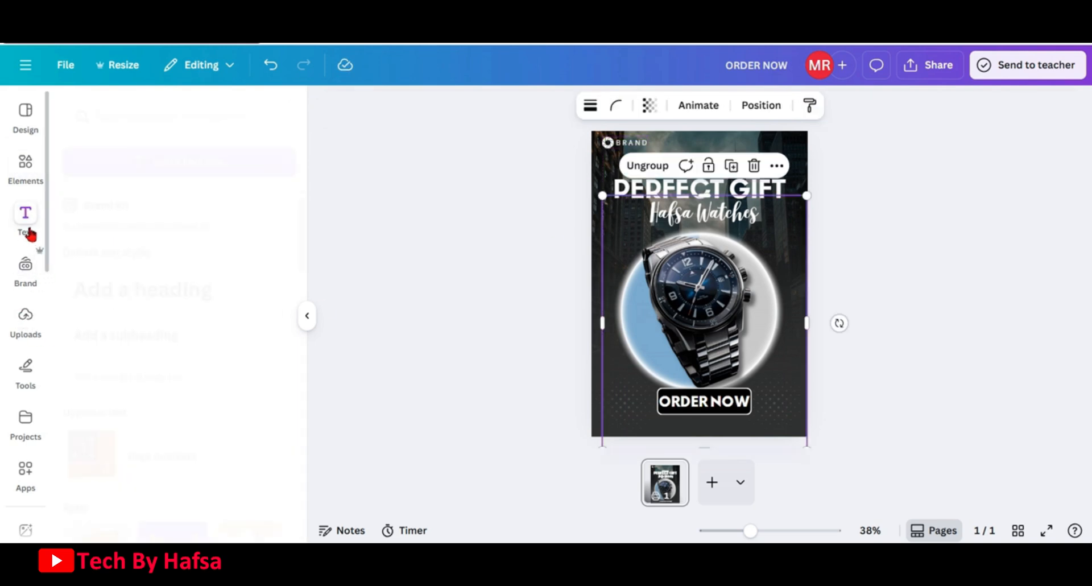
click(188, 386)
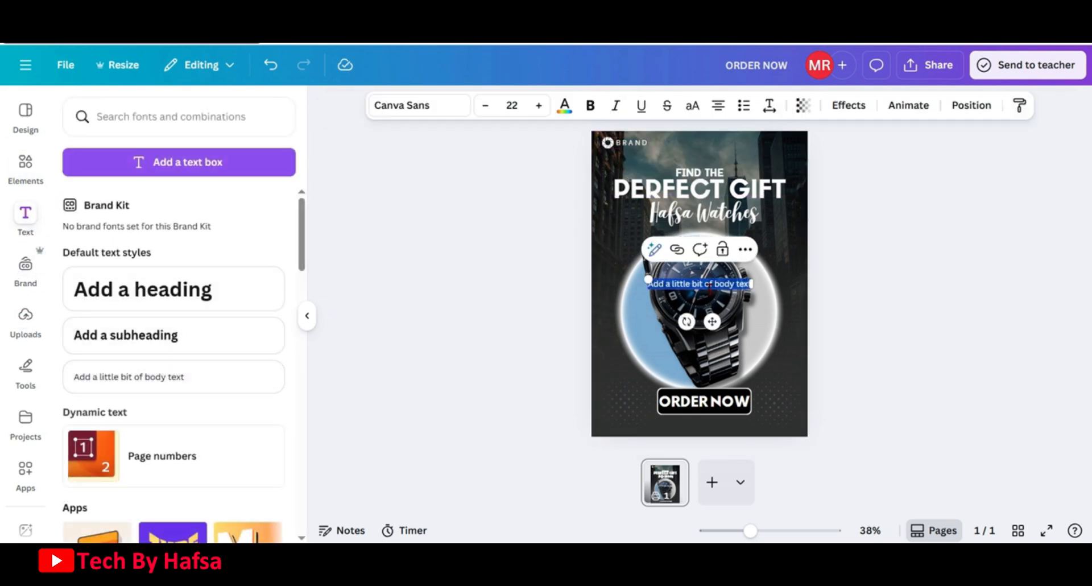
key(BackSpace)
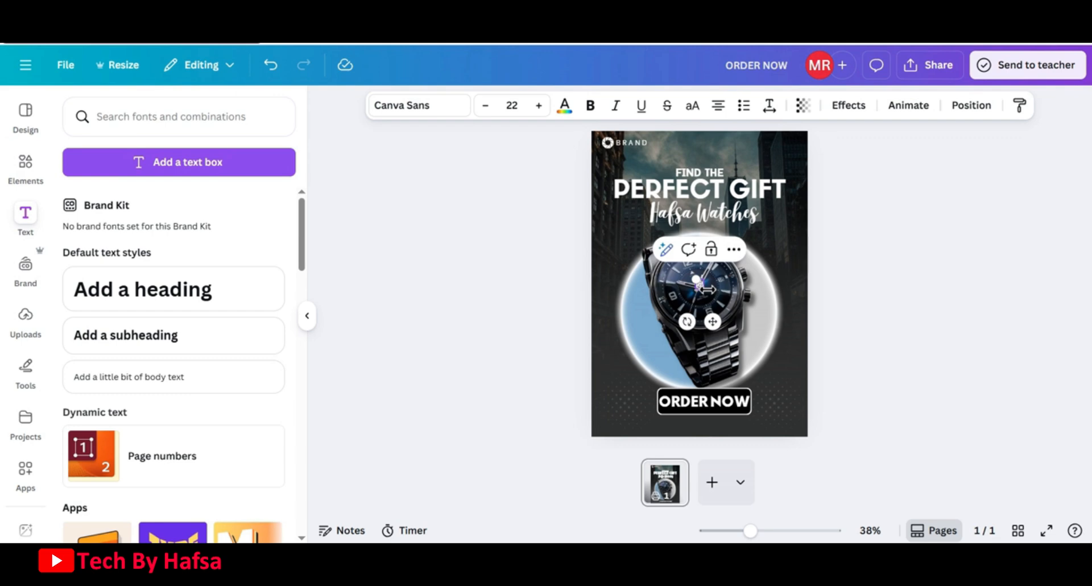
text(@hafsawatchee)
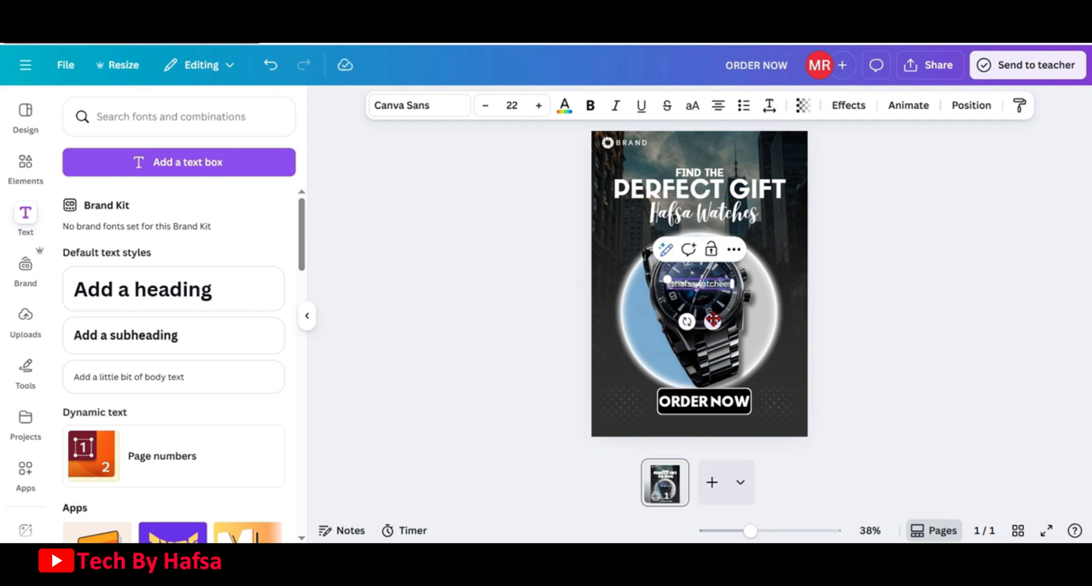
drag(712, 320, 761, 185)
Set the handle text's font to Gordita and reduce its size to 17
click(430, 114)
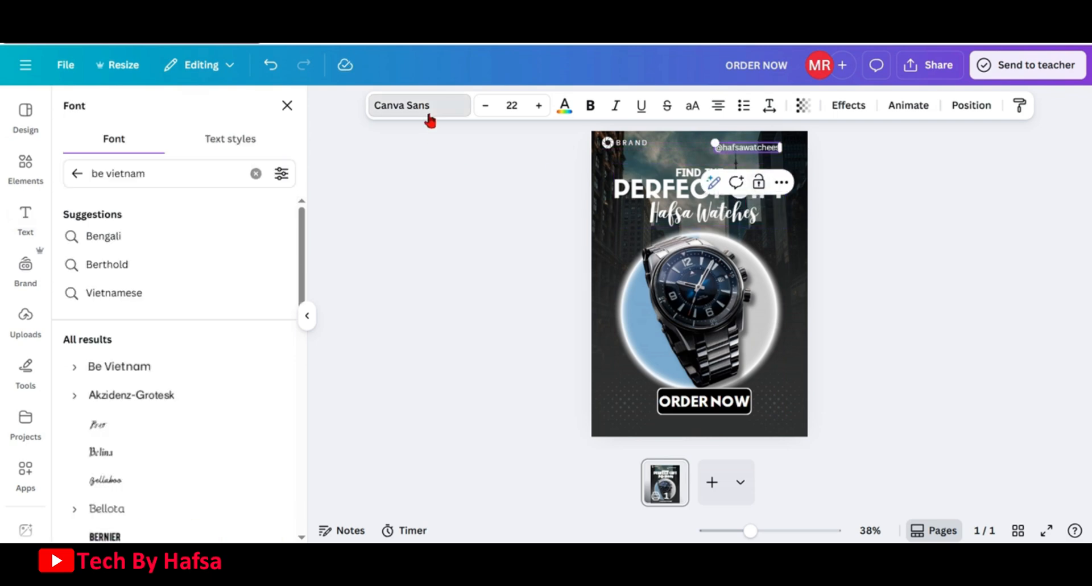
click(255, 173)
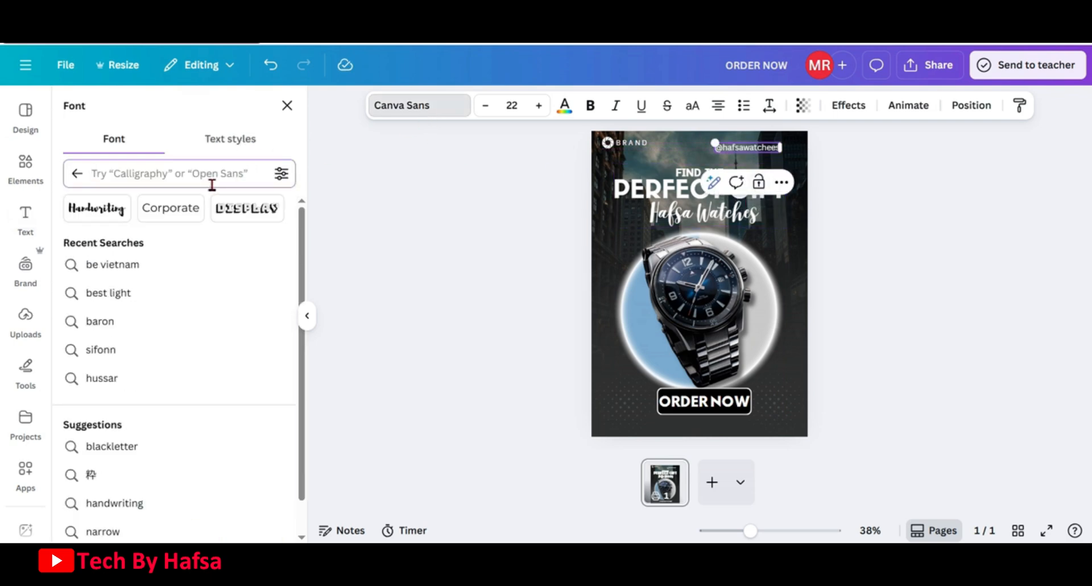
text(gordit)
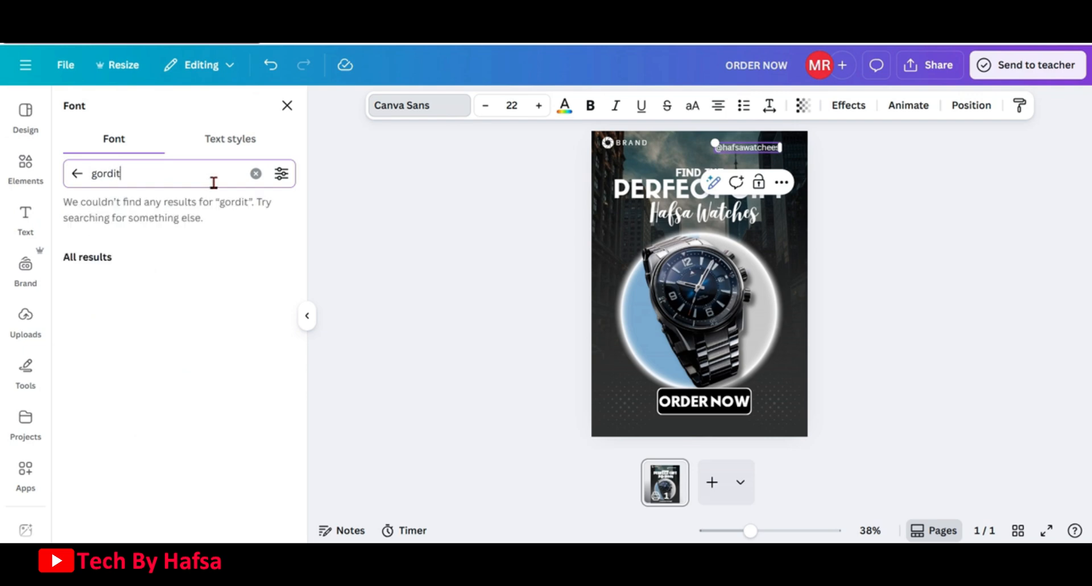
text(a)
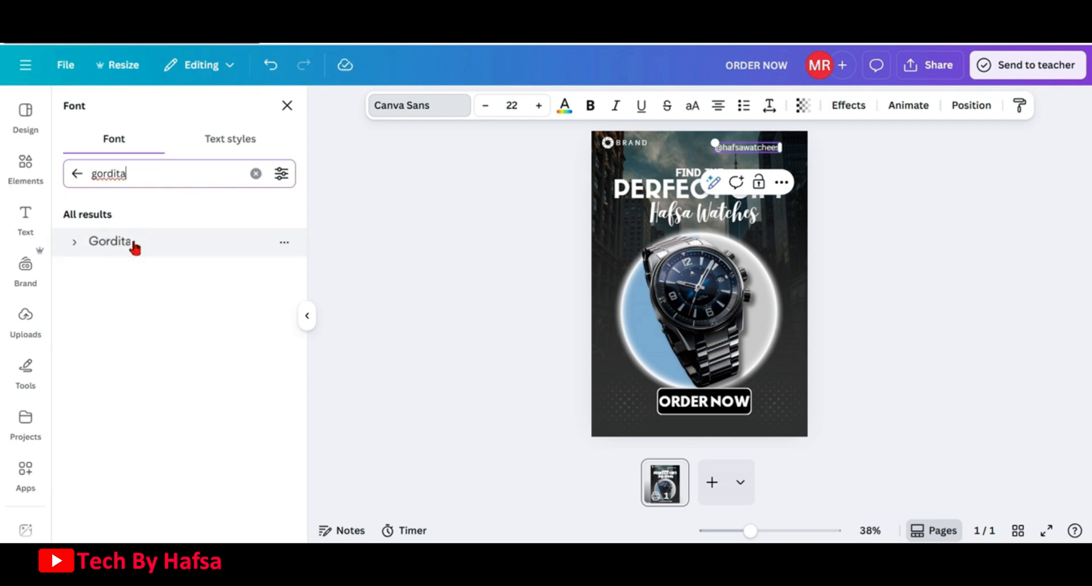
click(135, 247)
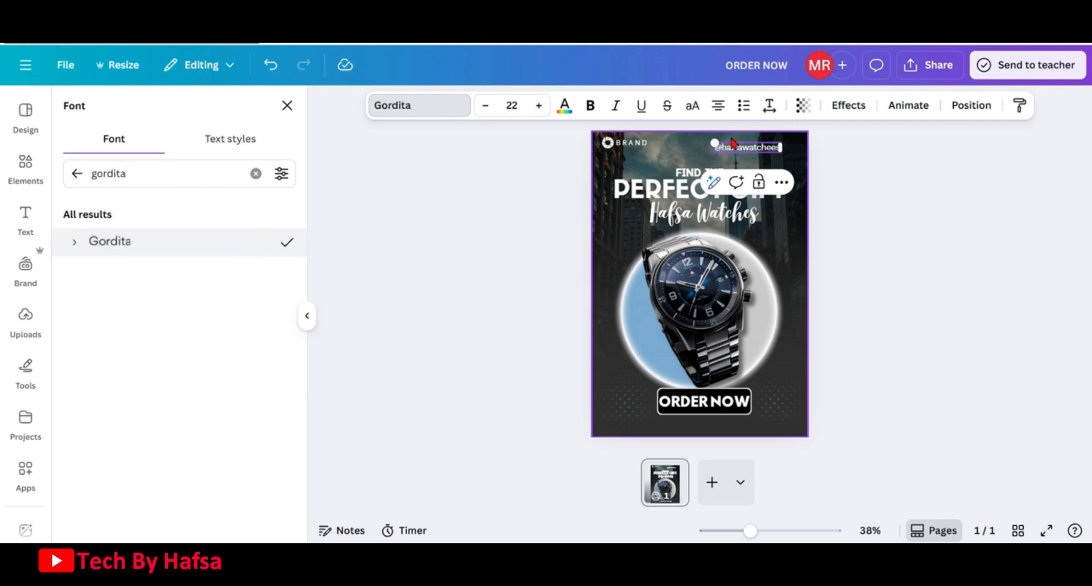
click(486, 107)
click(486, 106)
click(486, 108)
click(486, 108)
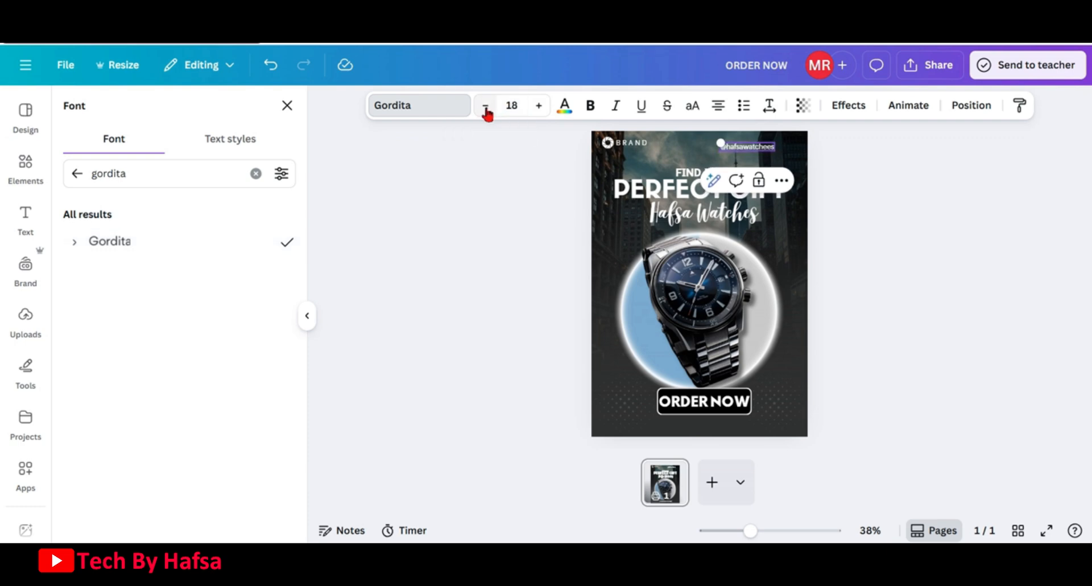
click(486, 108)
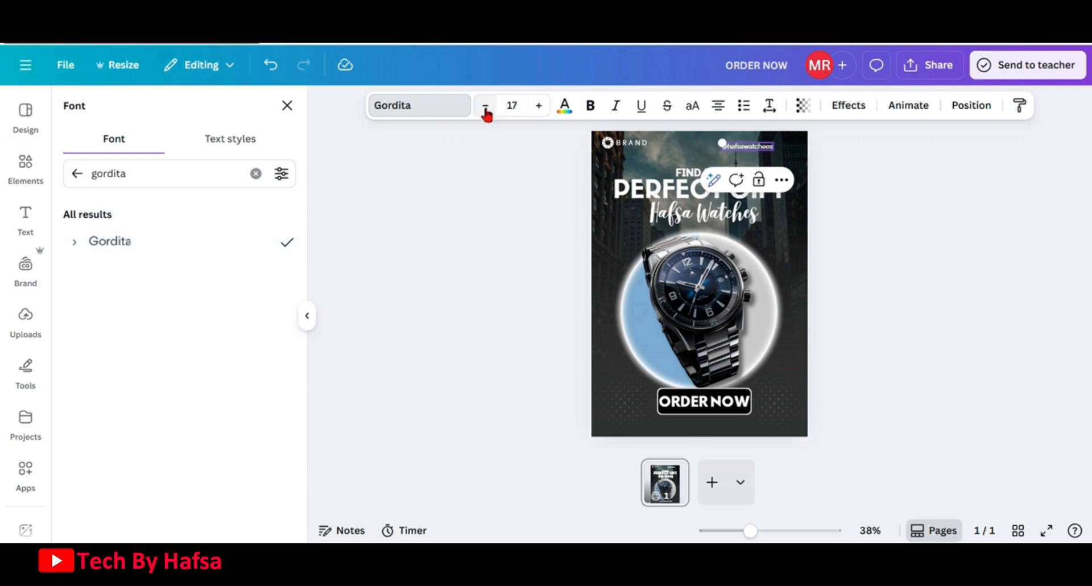
Nudge the social handle text further into the top-right corner of the poster
click(871, 169)
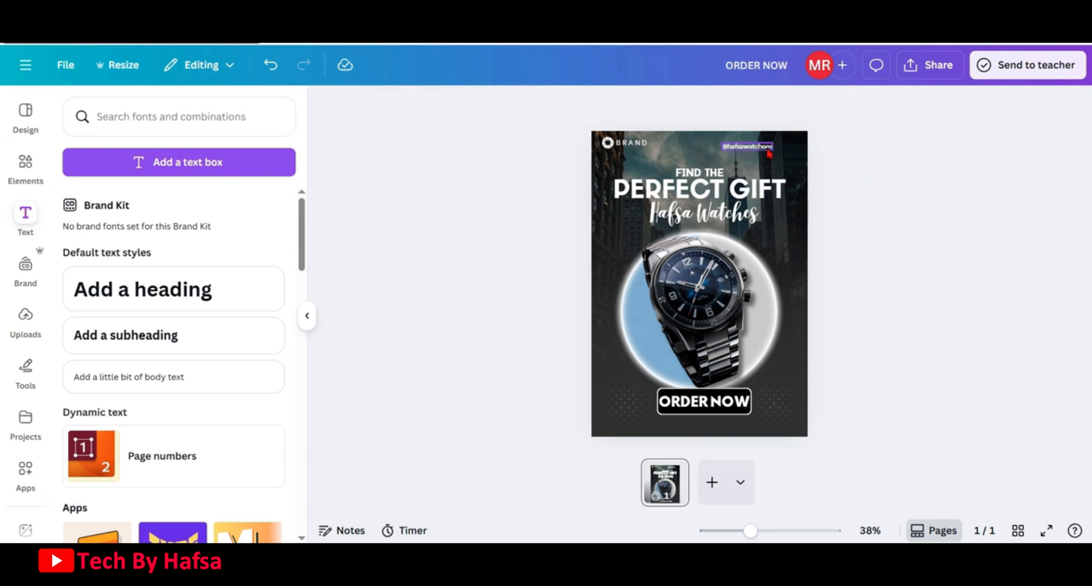
click(768, 149)
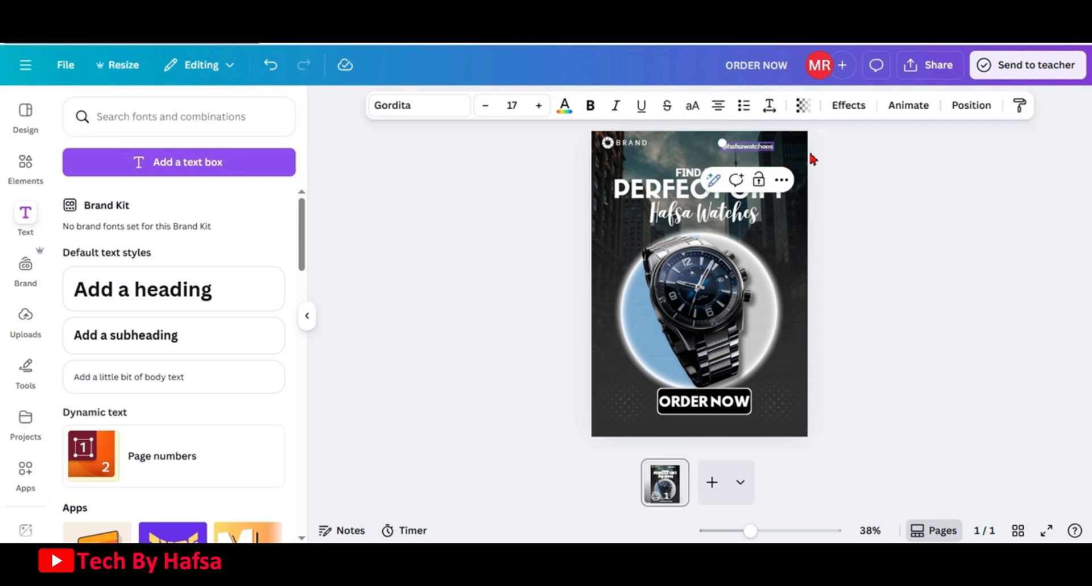
click(848, 151)
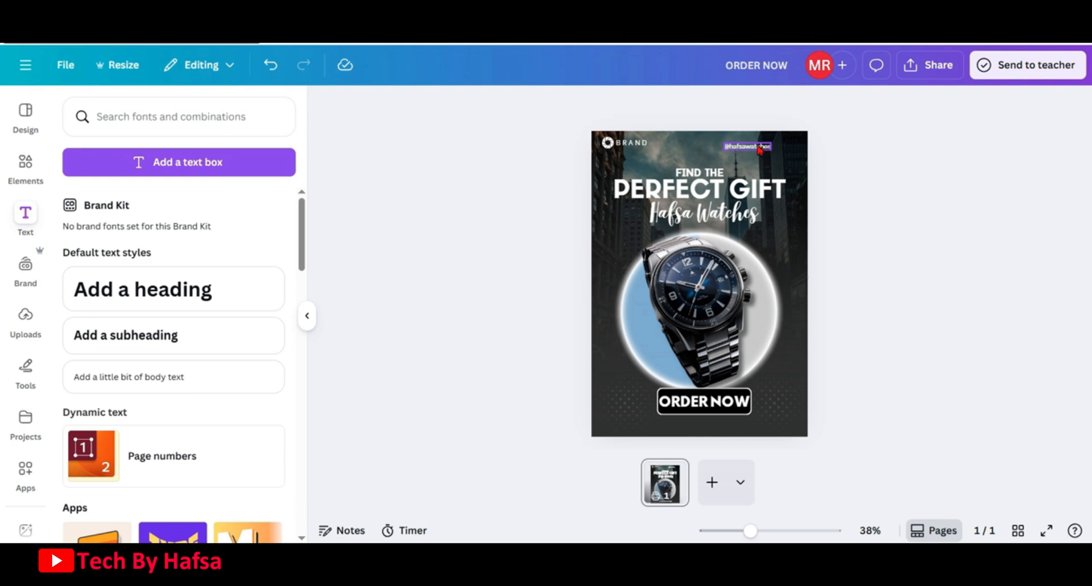
drag(758, 150, 785, 143)
Search the elements for "instagram icon" and add an outline Instagram icon graphic to the poster
click(26, 170)
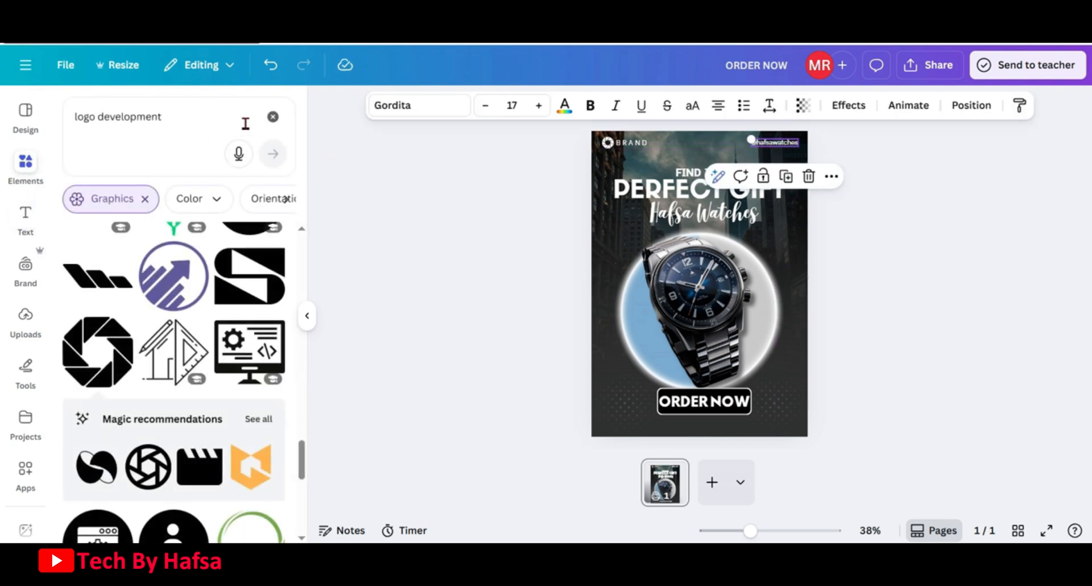
click(273, 117)
click(224, 122)
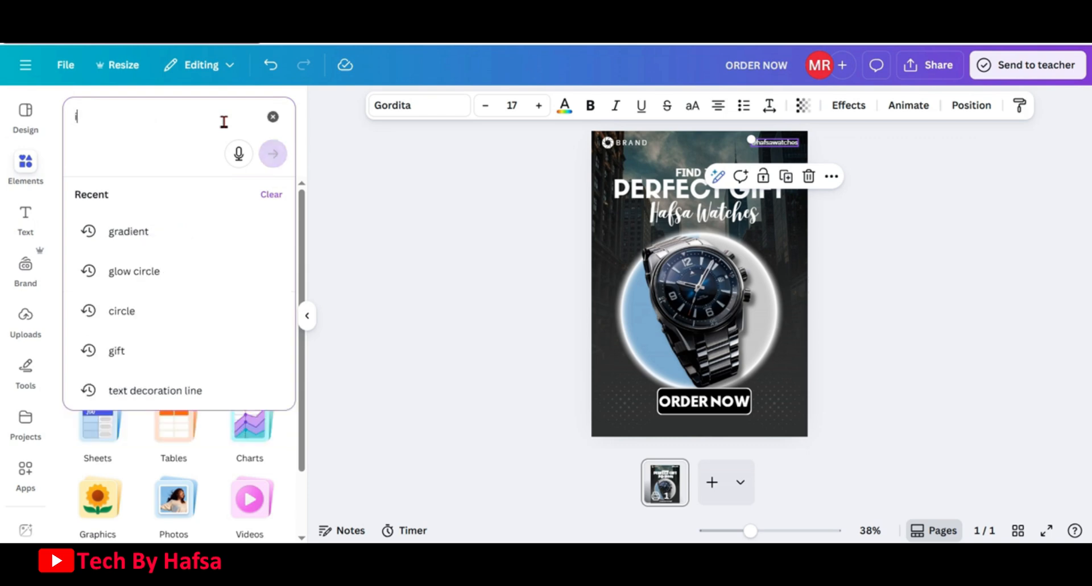
text(instagram icon)
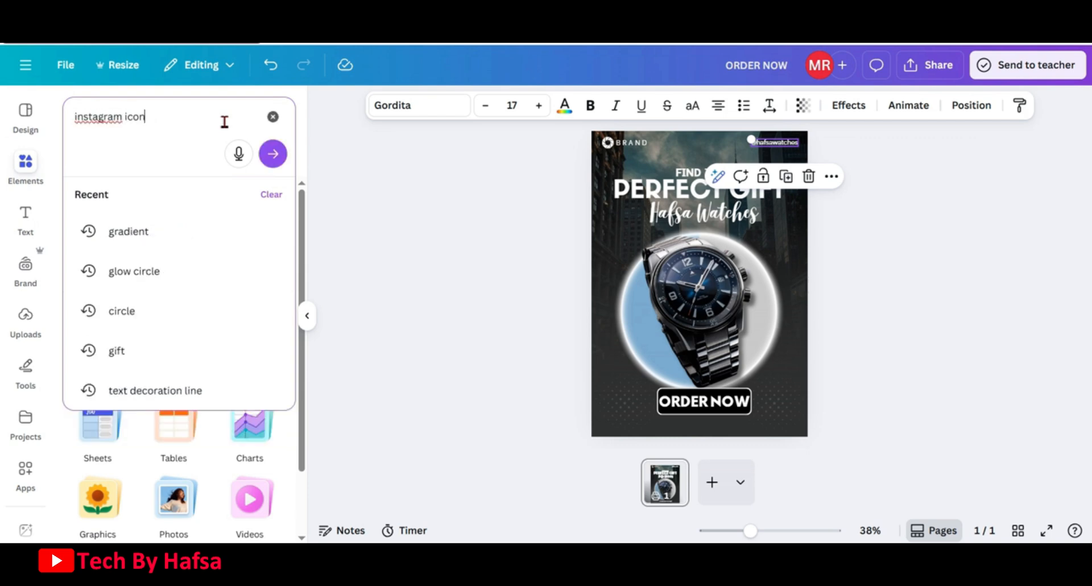
key(Return)
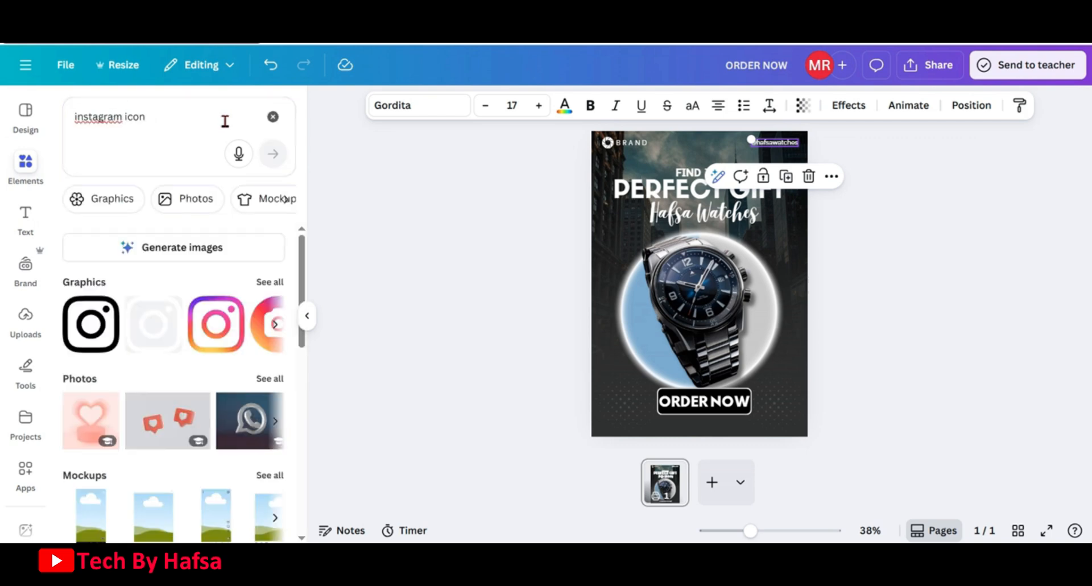
click(270, 282)
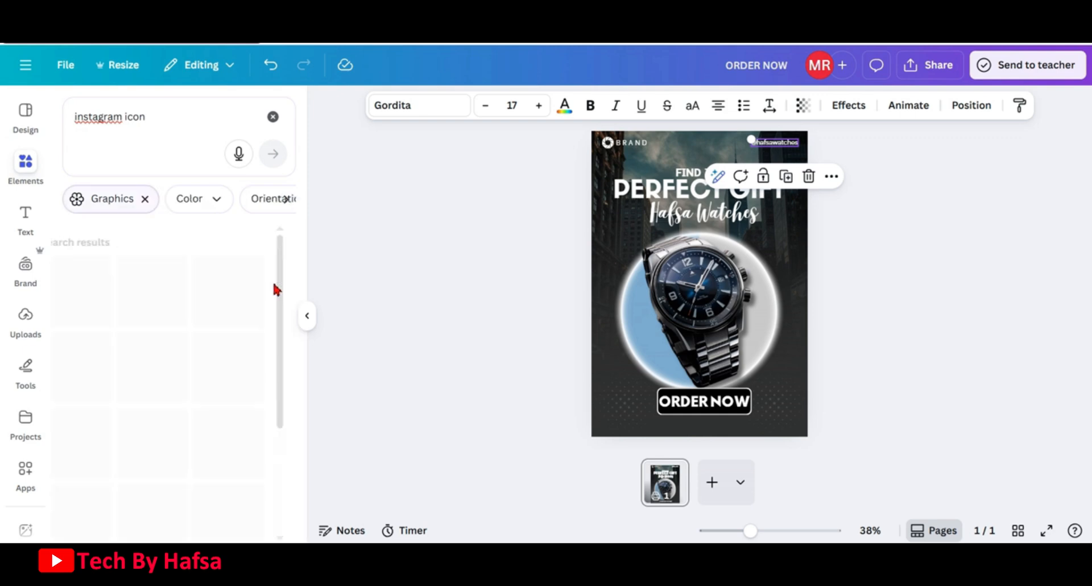
scroll(220, 352, down, 2)
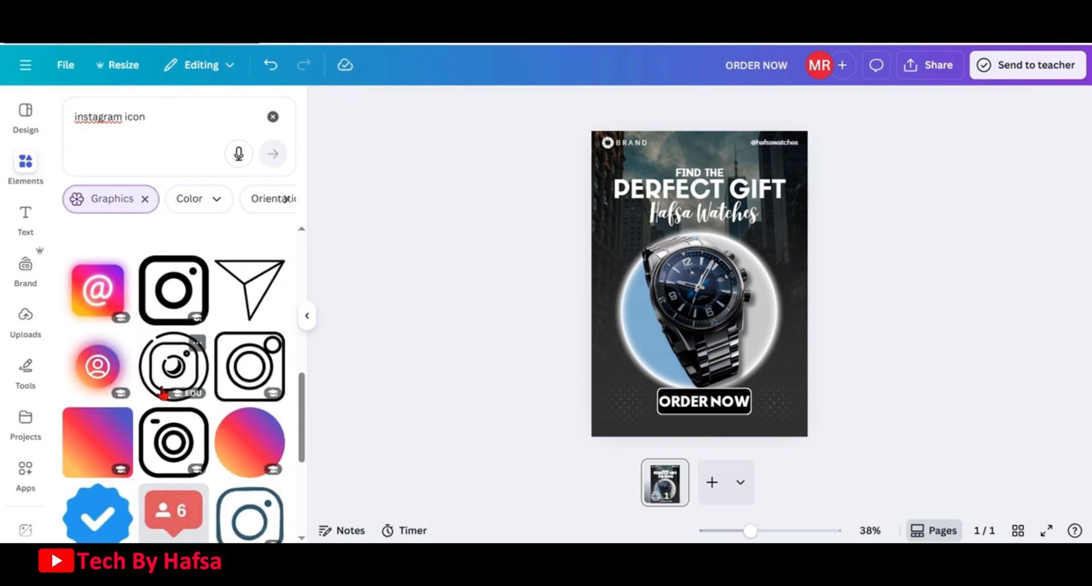
click(235, 373)
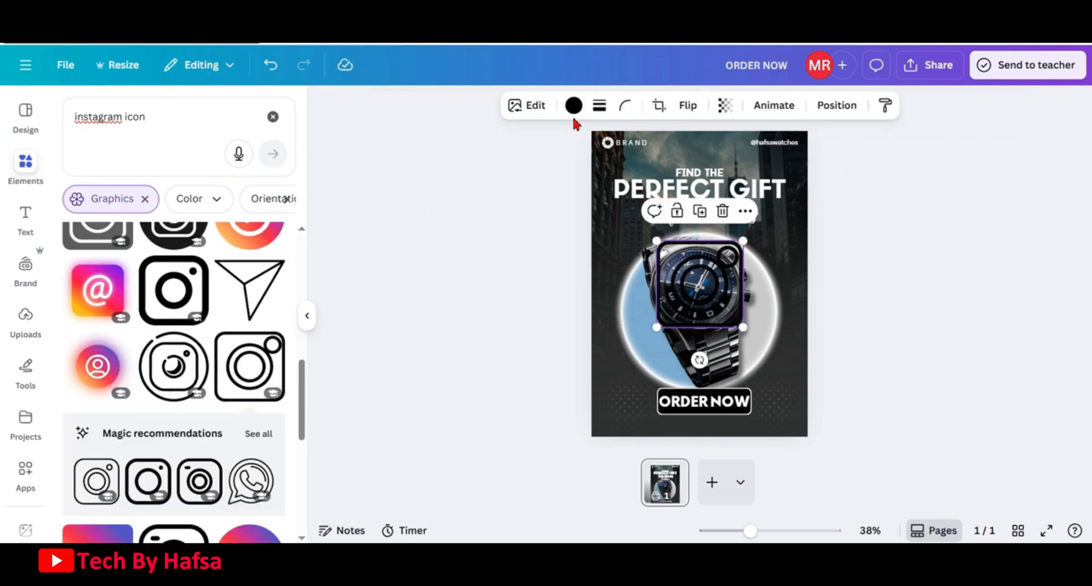
Make the Instagram icon white, shrink it, and place it just left of the handle text
click(561, 109)
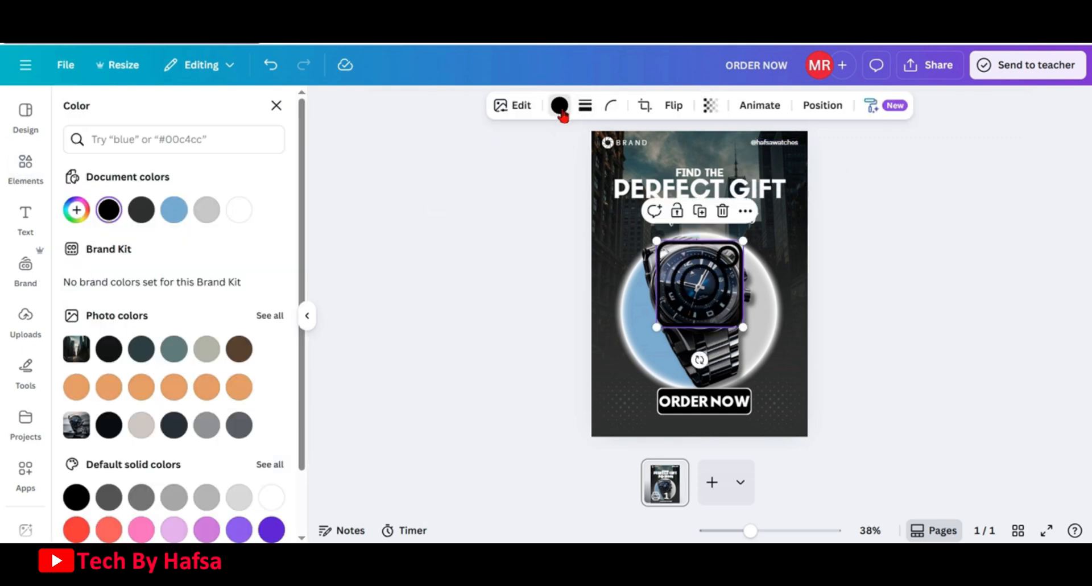
click(246, 210)
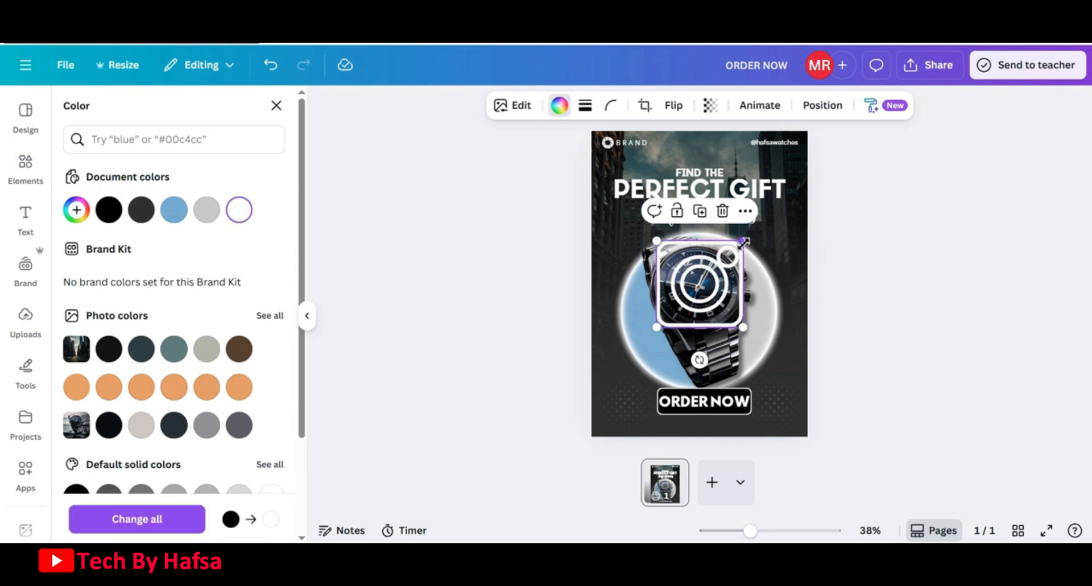
drag(743, 240, 662, 316)
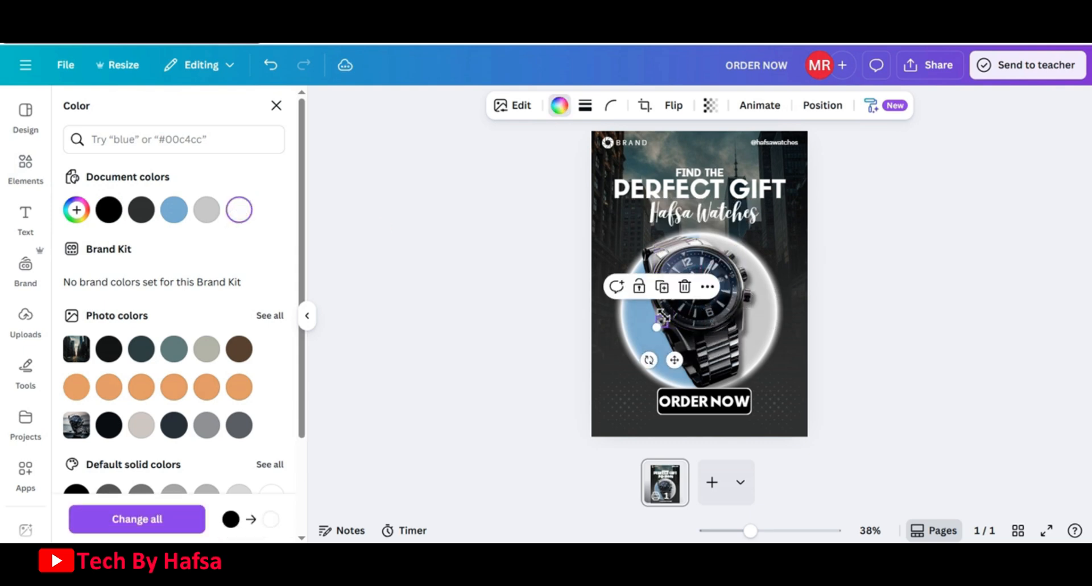
drag(674, 359, 740, 181)
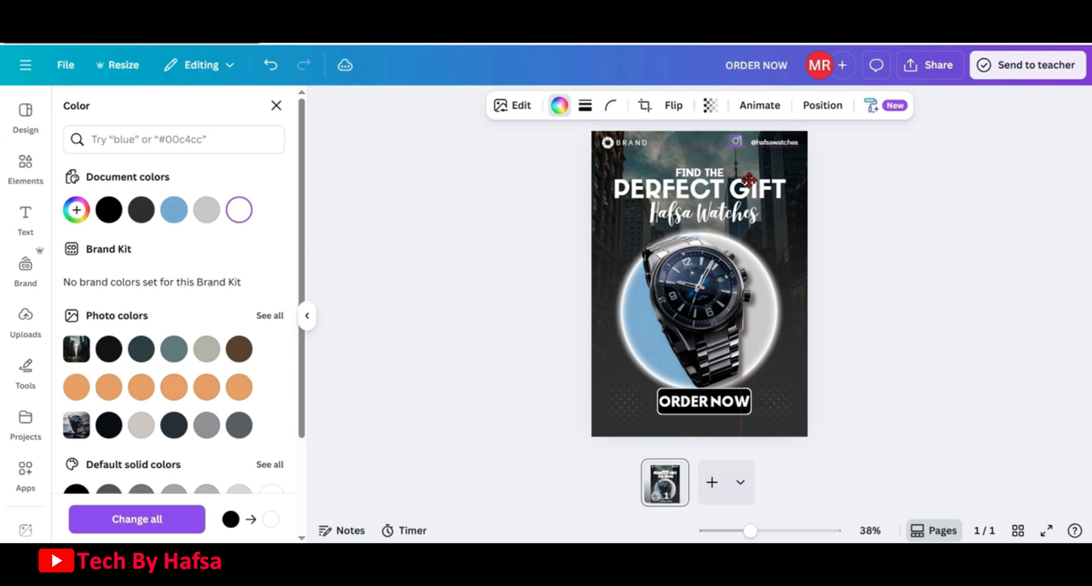
Group the Instagram icon with the handle text
click(909, 208)
click(787, 149)
shift+click(742, 143)
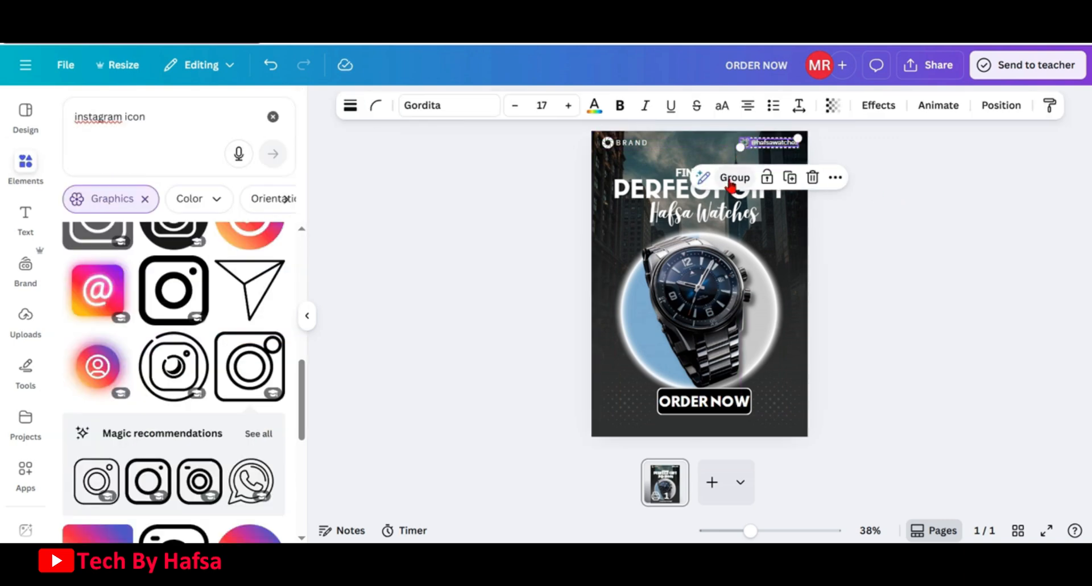
click(731, 181)
Duplicate the icon-and-handle group and move the copy to the poster's bottom-left corner
click(858, 151)
click(794, 157)
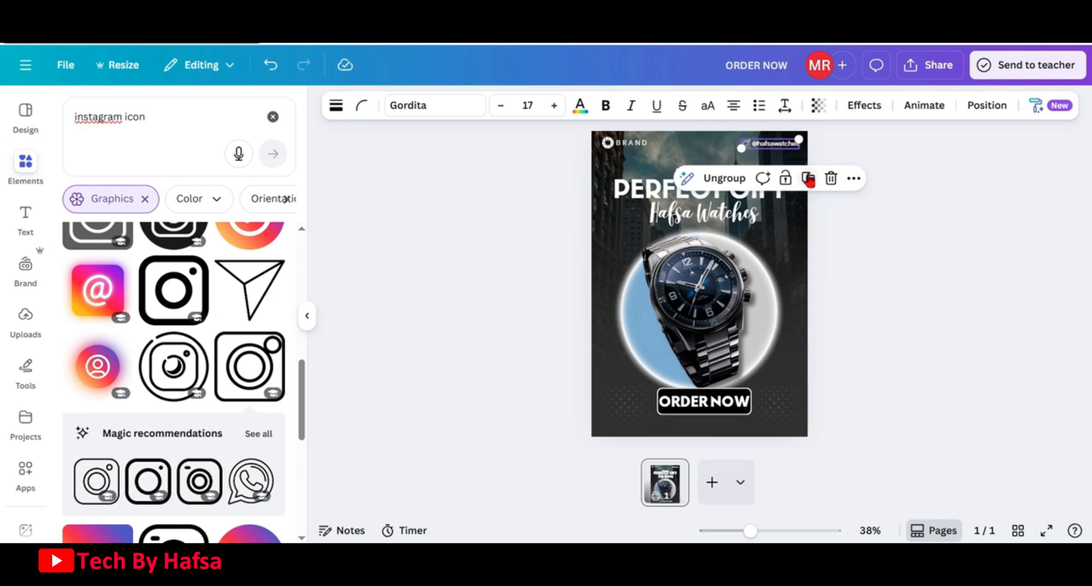
click(808, 178)
drag(788, 146, 662, 432)
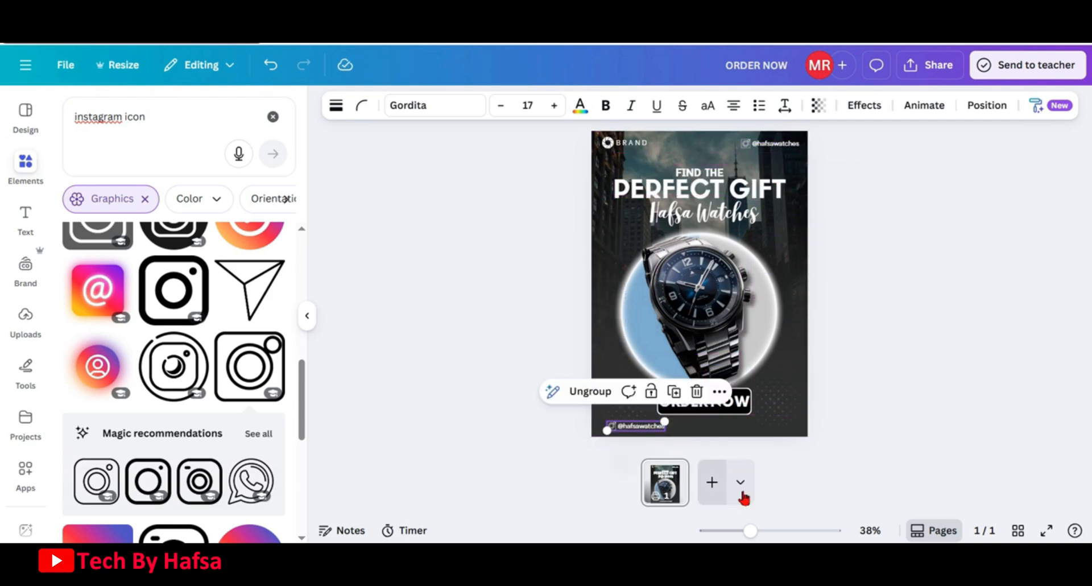
Ungroup the bottom-left copy of the icon and handle
drag(758, 530, 773, 530)
scroll(813, 324, down, 5)
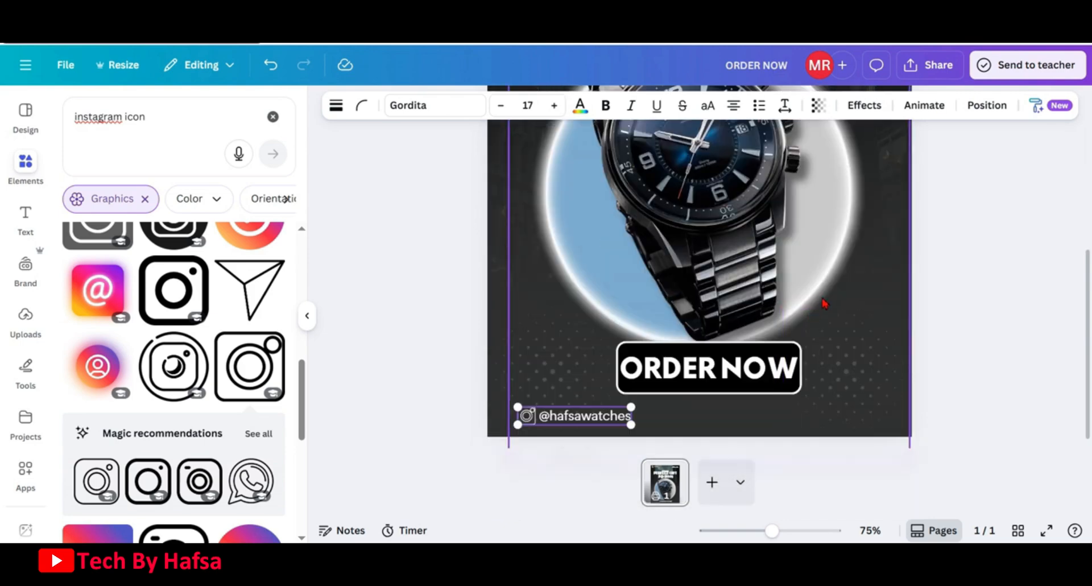
click(560, 378)
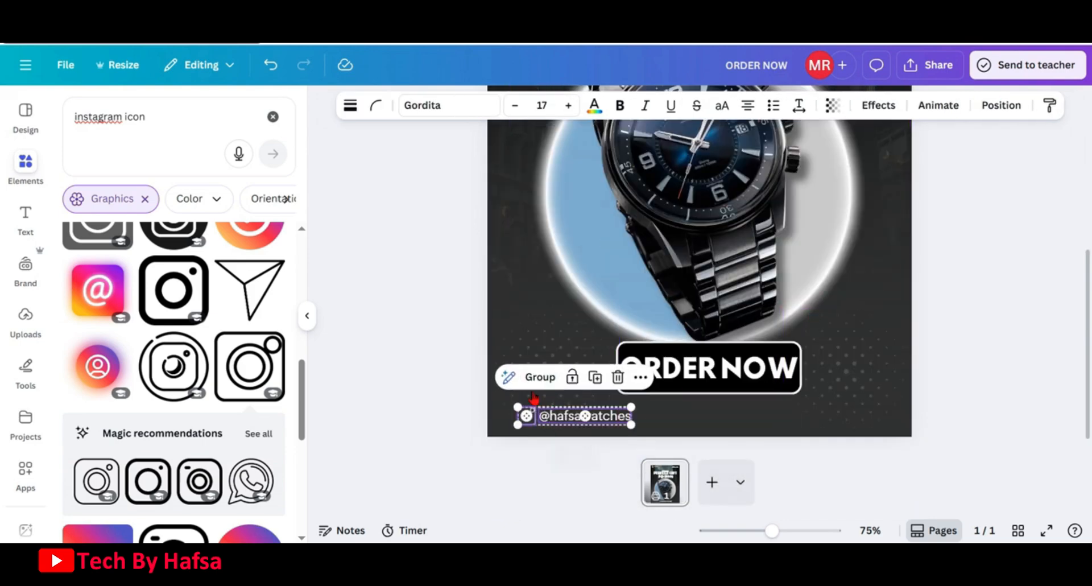
click(427, 402)
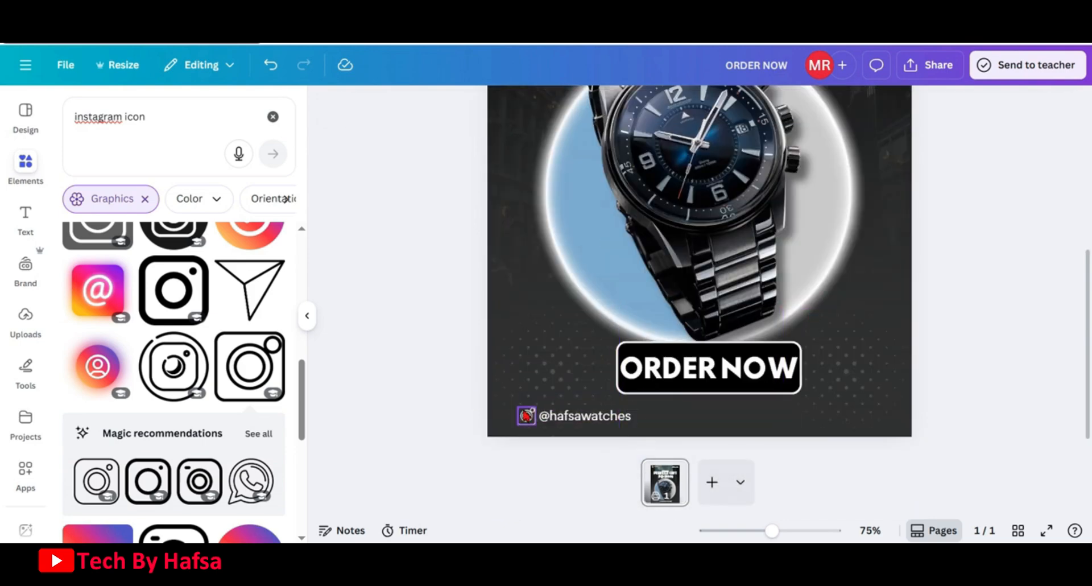
Search the elements for "call icon" and add a circled phone icon graphic to the poster
click(273, 117)
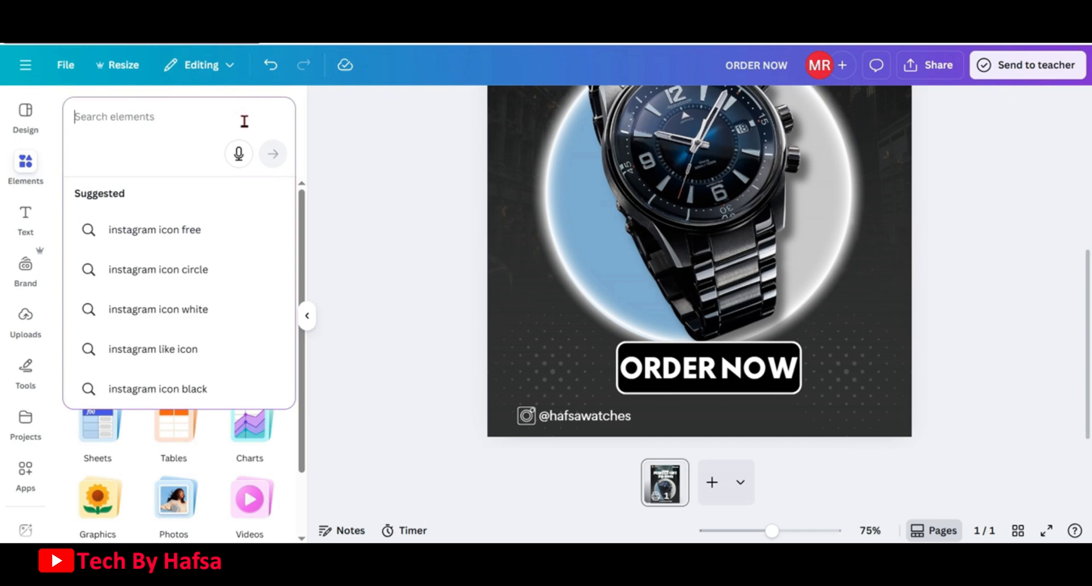
text(call ico)
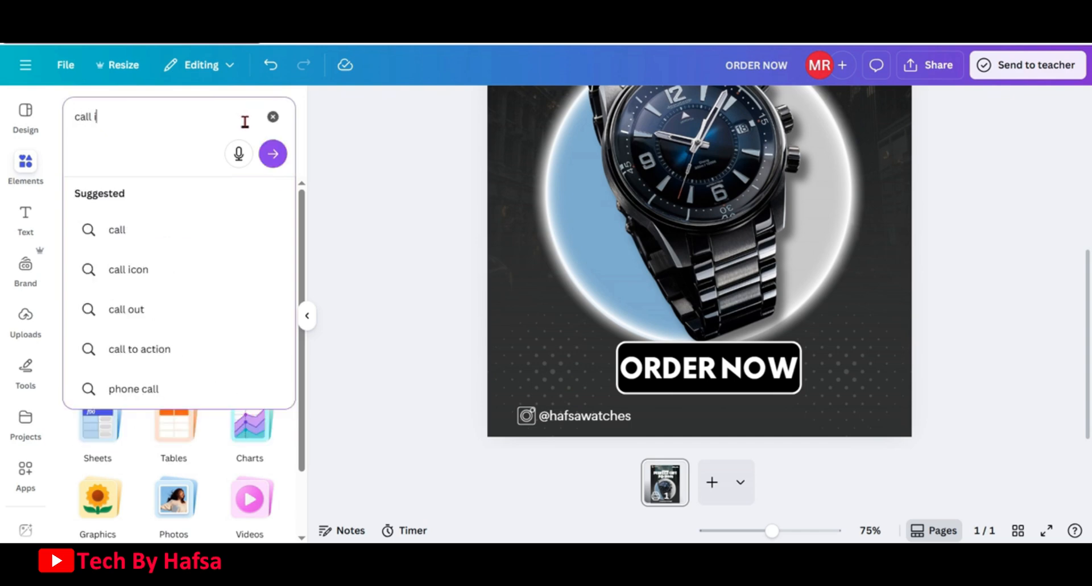
text(n)
key(Return)
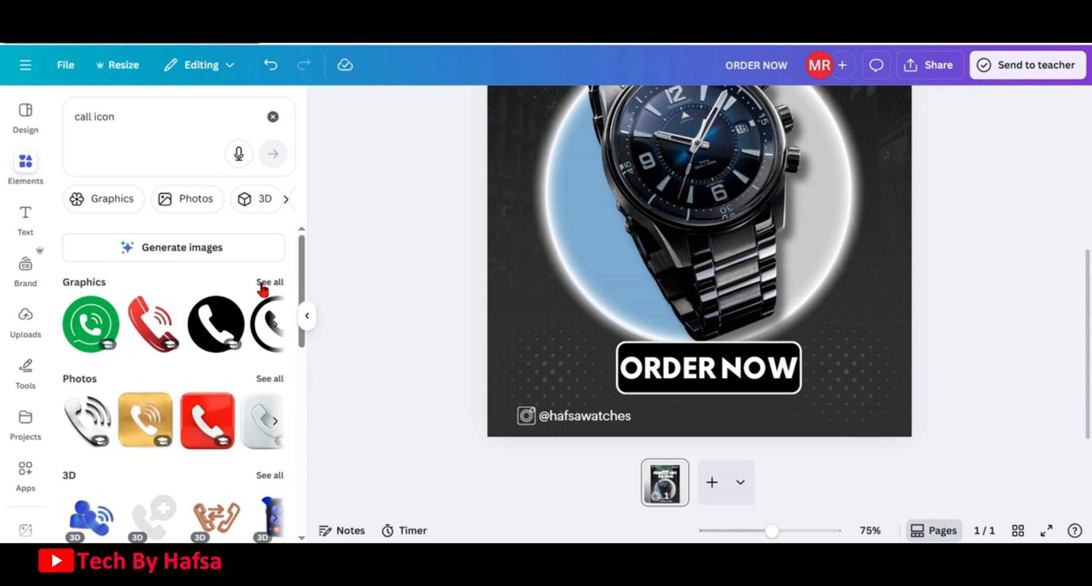
click(267, 283)
click(90, 378)
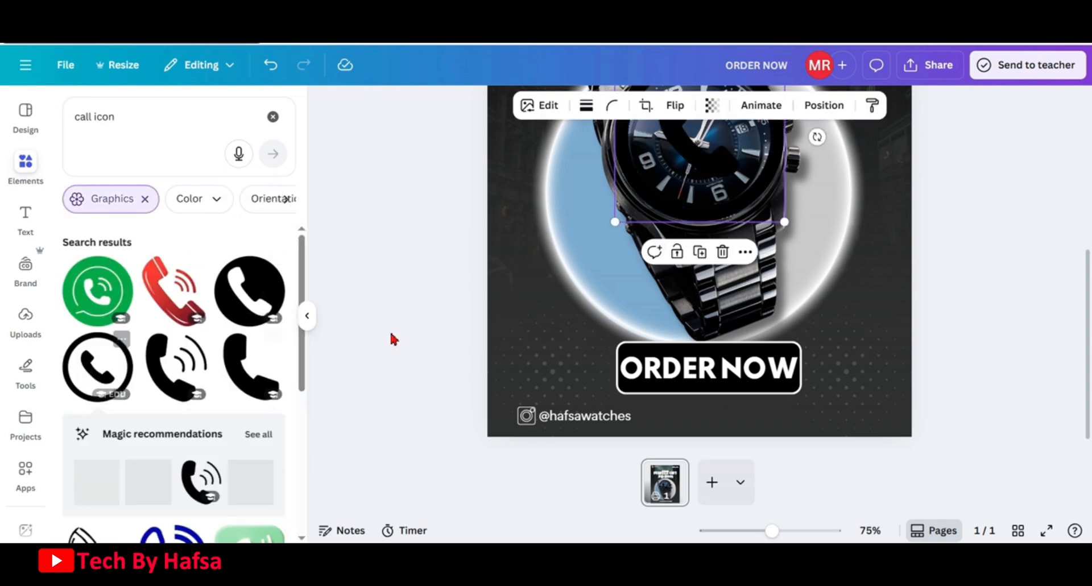
drag(700, 273, 618, 274)
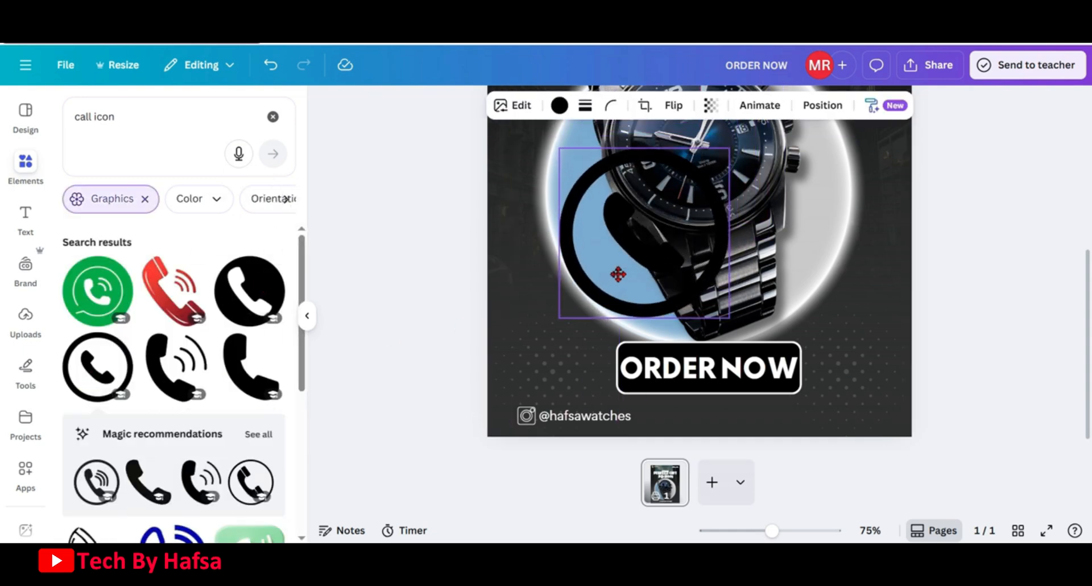
Delete the Instagram icon from the bottom-left copy
click(527, 417)
key(Delete)
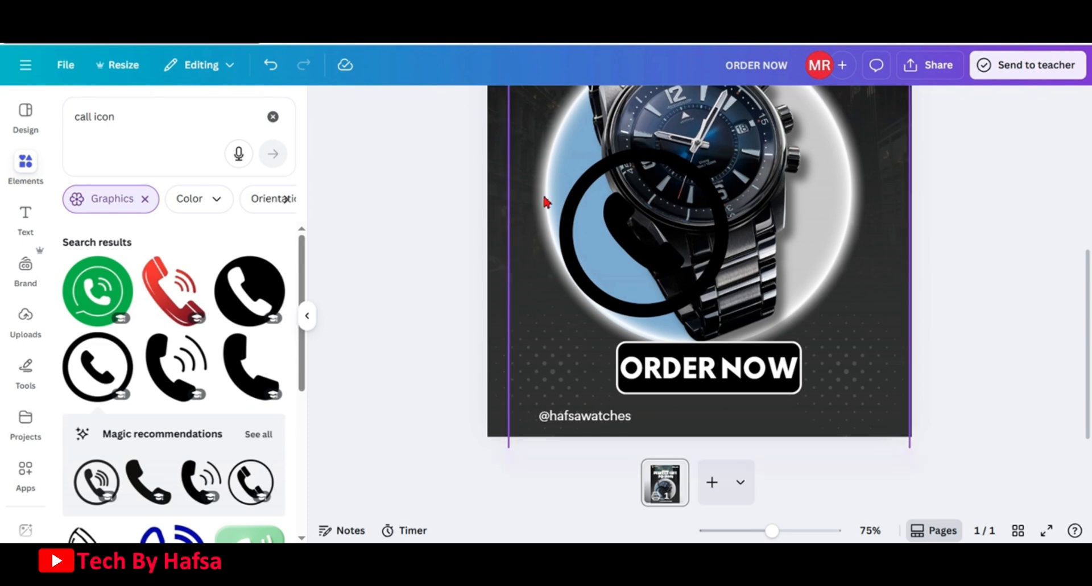
Make the phone icon white, shrink it, and place it just left of the bottom-left text
click(642, 269)
click(559, 105)
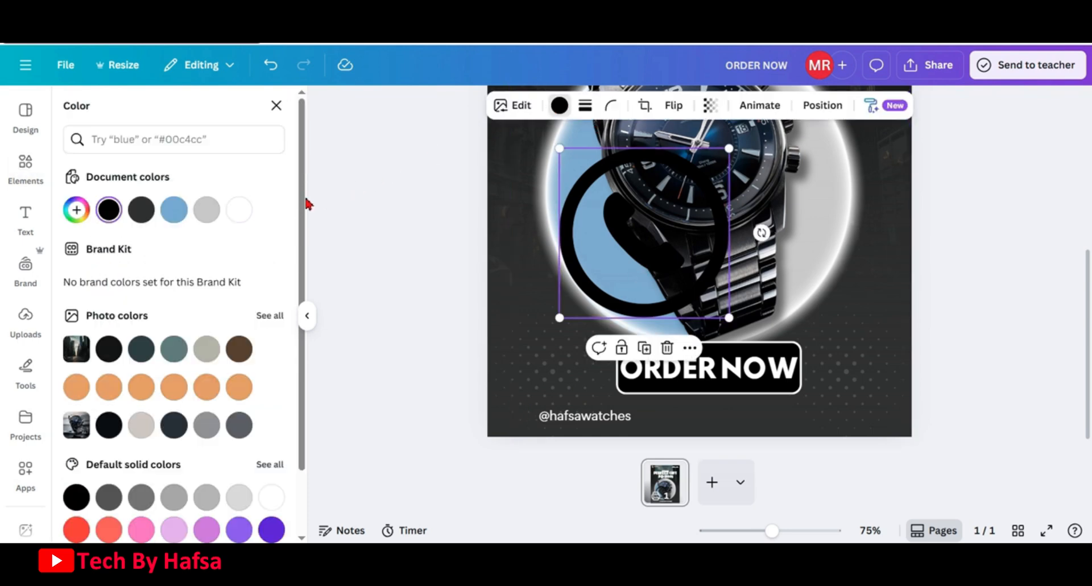
click(241, 210)
drag(728, 148, 575, 301)
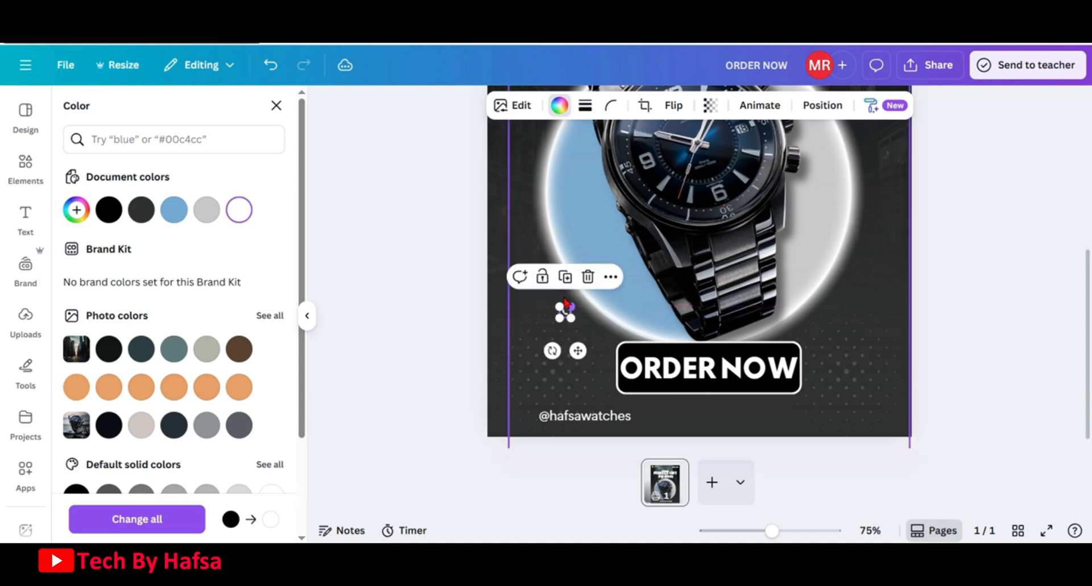
drag(576, 366, 543, 468)
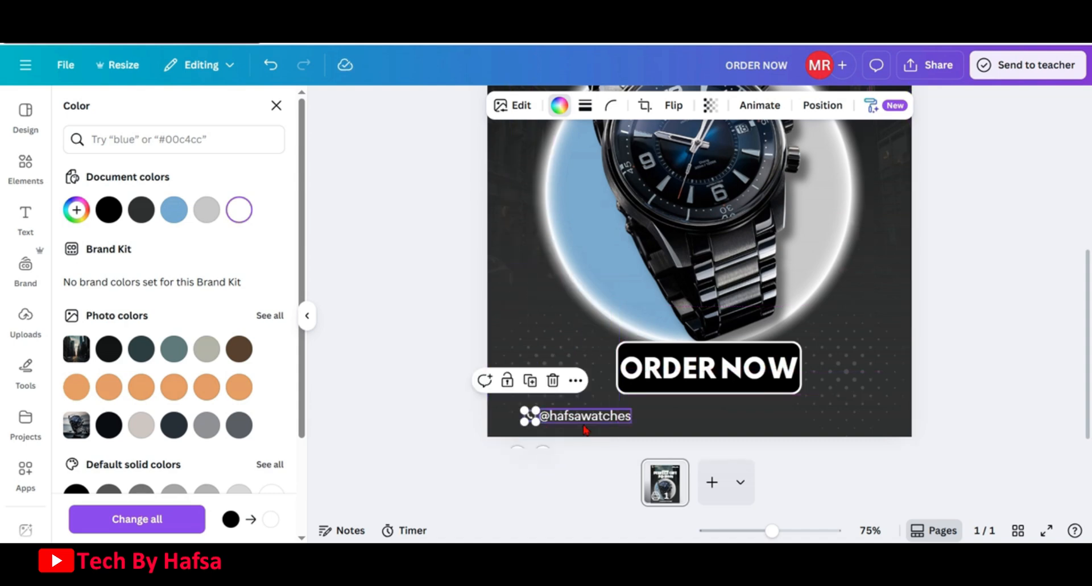
Replace the bottom-left handle text with a contact phone number
double_click(585, 417)
key(BackSpace)
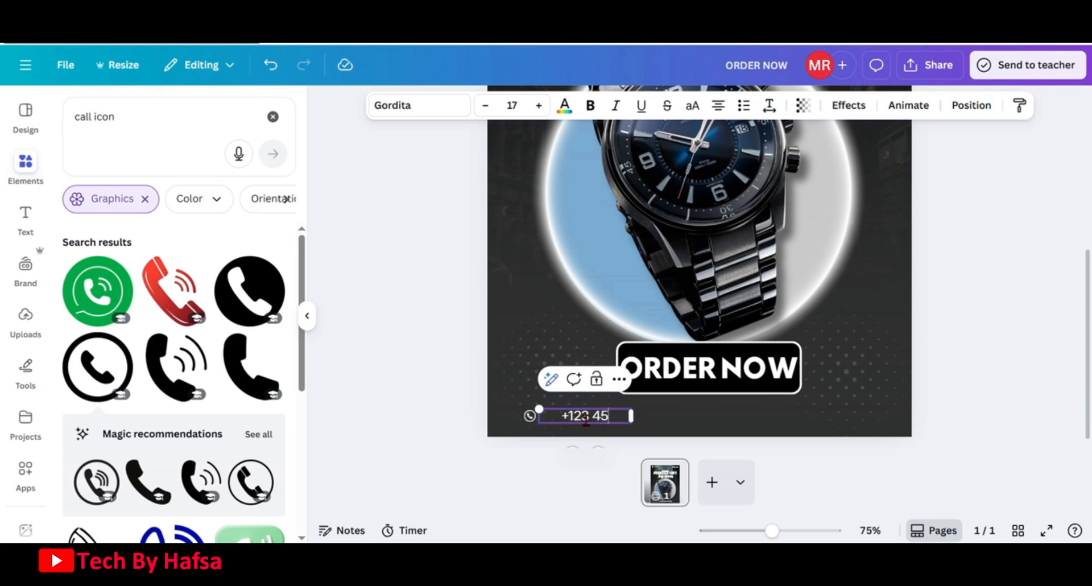
text(+123 456 7890)
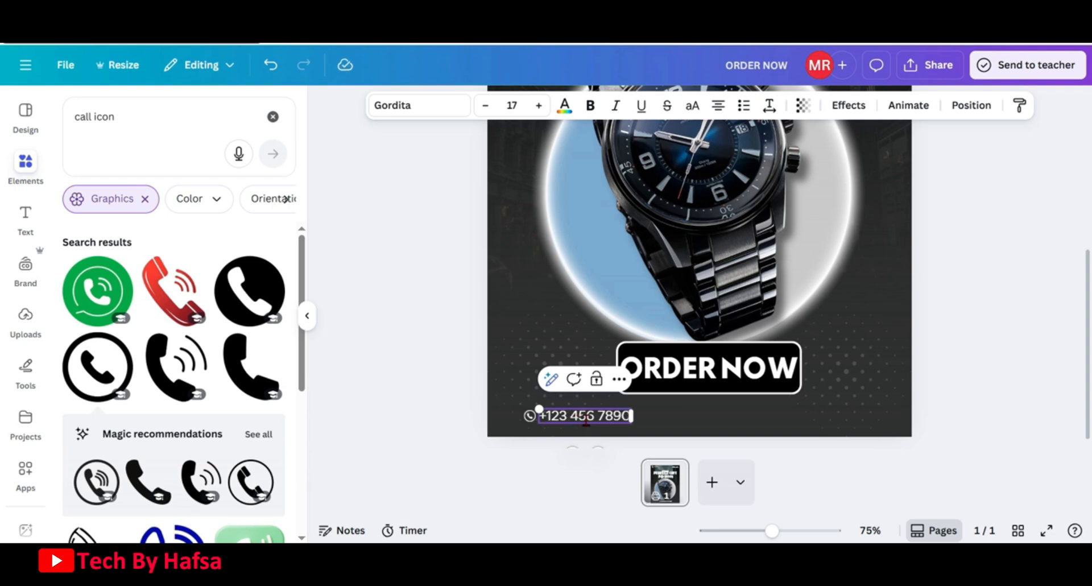
Group the phone icon with the phone number text
scroll(586, 420, up, 1)
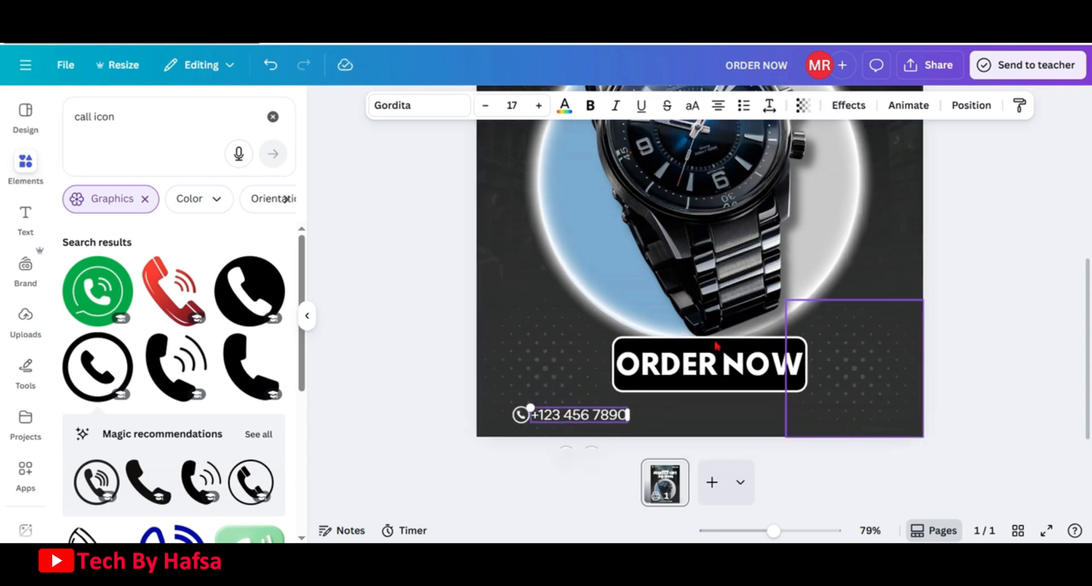
click(453, 397)
click(519, 418)
shift+click(571, 417)
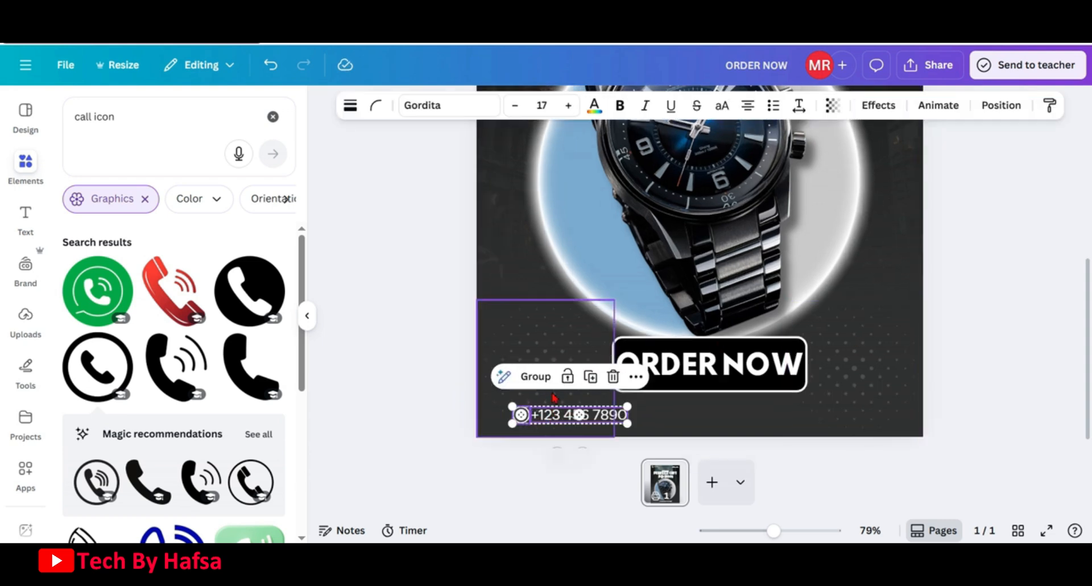
key(ctrl+g)
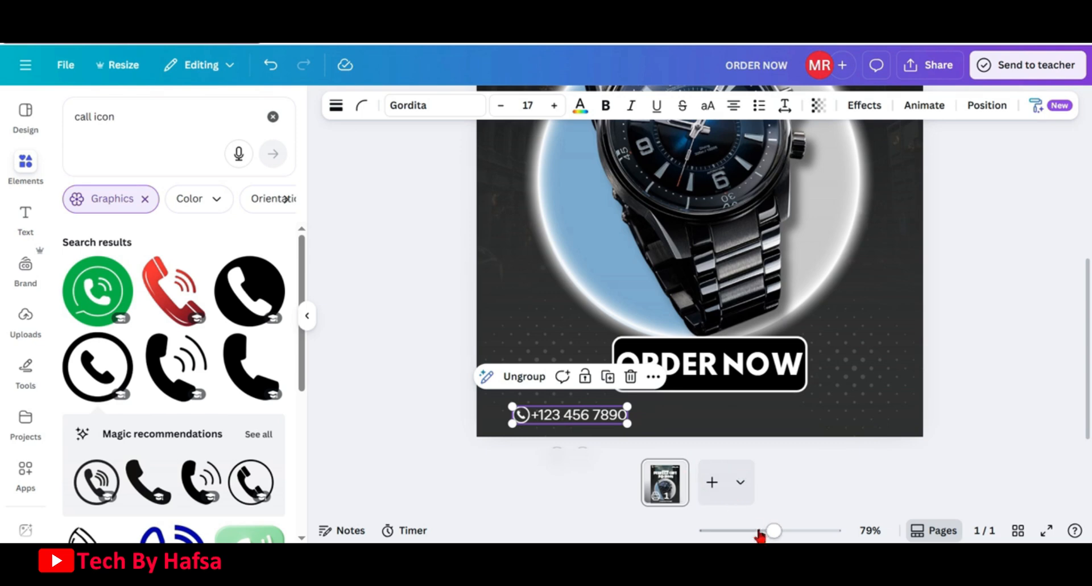
drag(773, 530, 753, 529)
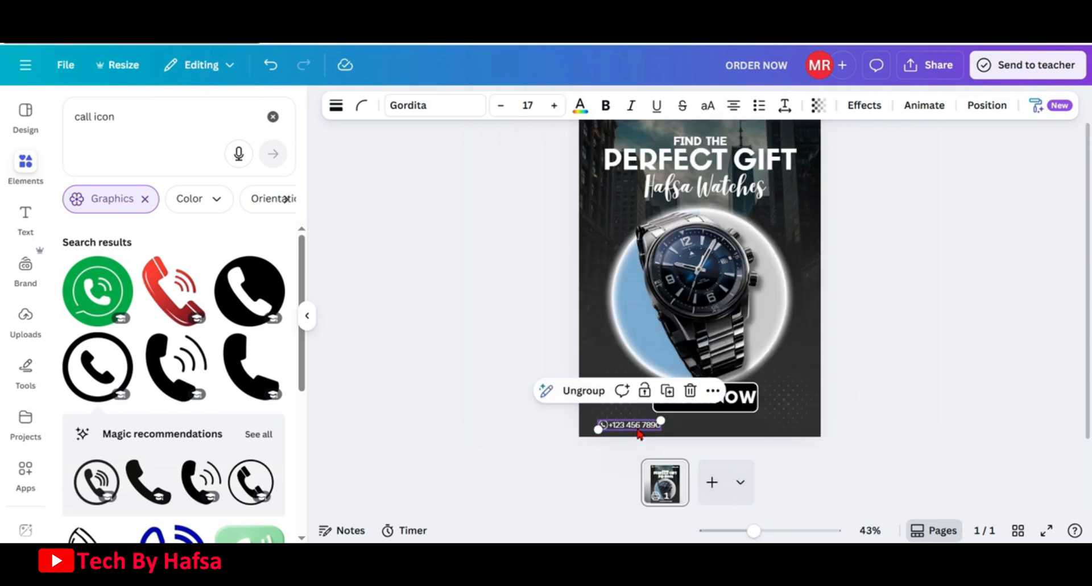
Duplicate the phone icon and number group and move the copy to the poster's bottom-right corner
scroll(899, 349, down, 2)
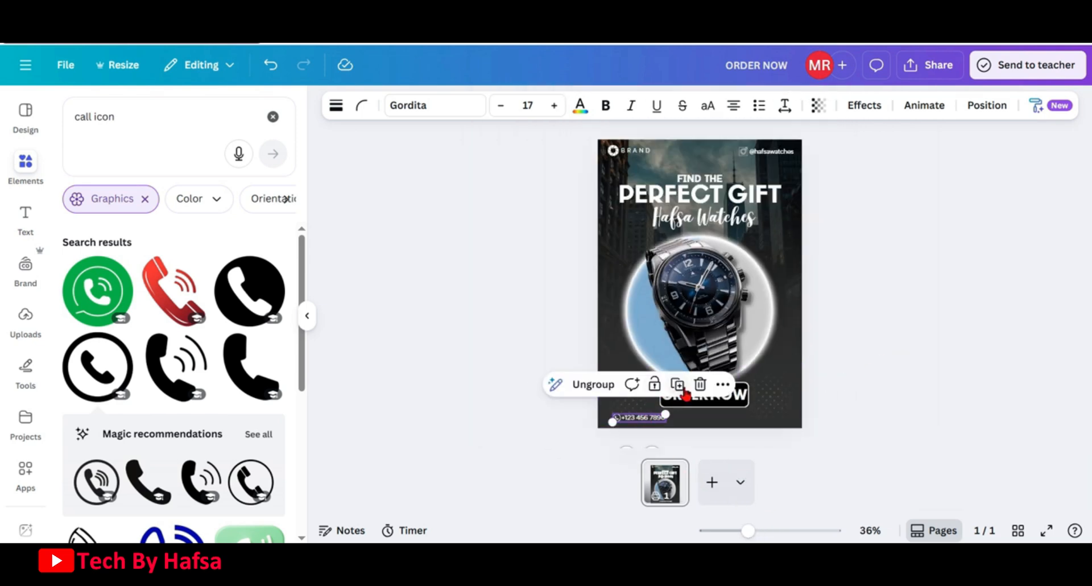
click(678, 386)
drag(670, 422, 779, 419)
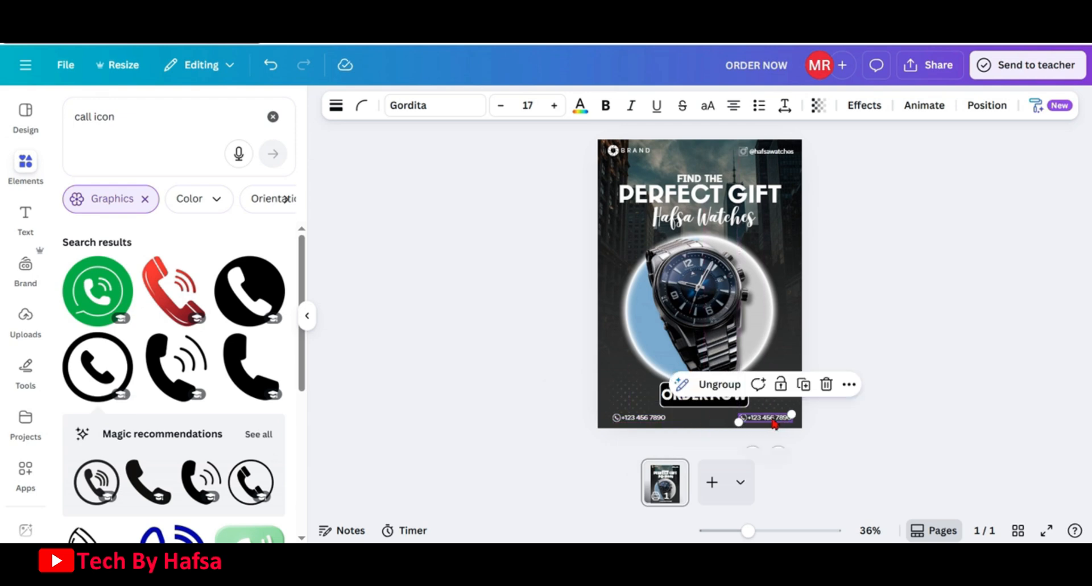
Search the graphics for a link icon, add a chain link icon, and make it white
click(273, 116)
click(224, 117)
text(link icon)
key(Return)
click(270, 251)
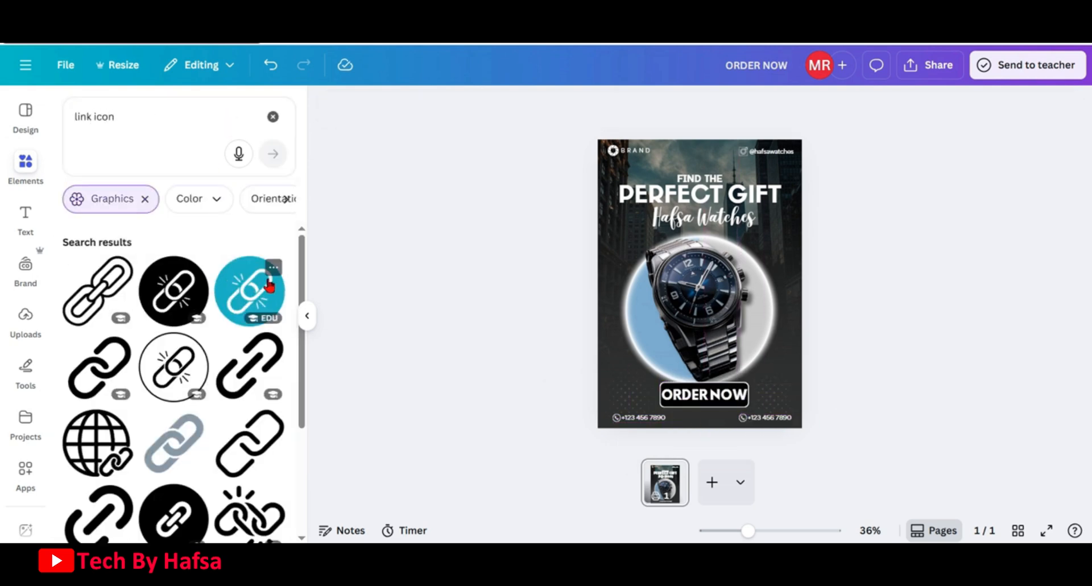
click(251, 367)
click(559, 105)
click(248, 208)
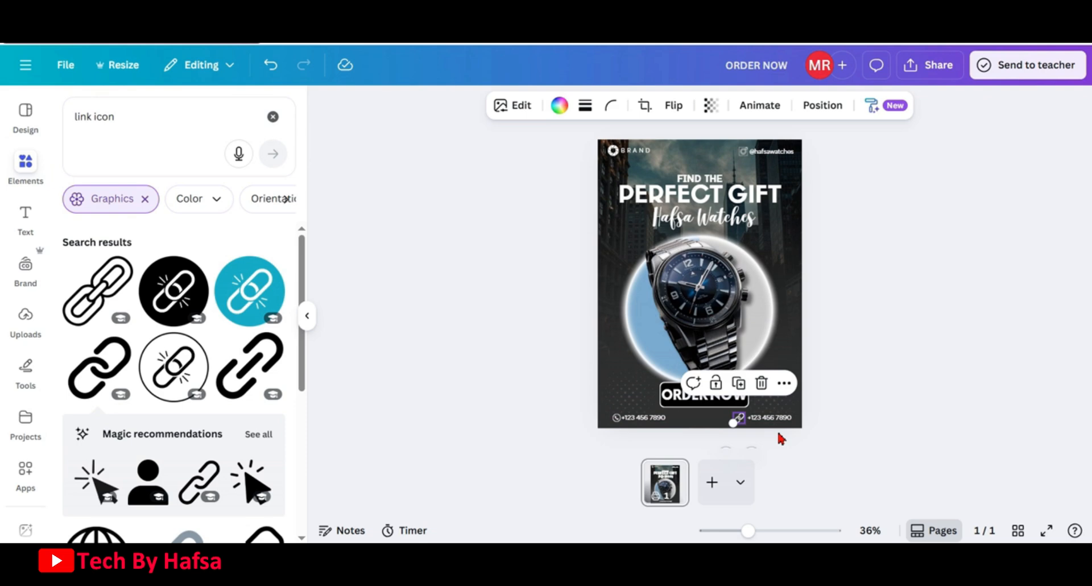
click(775, 421)
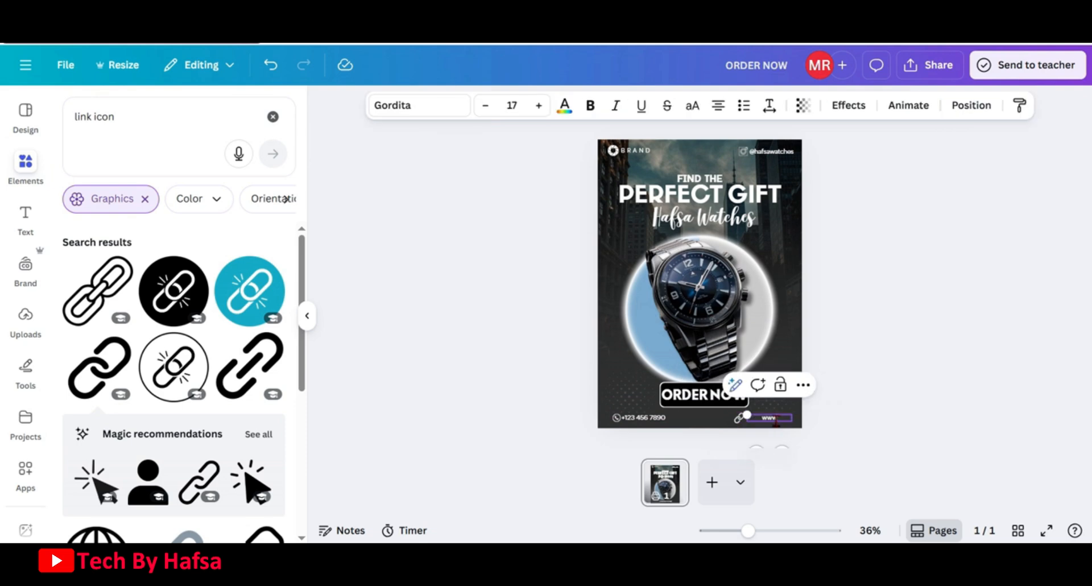
drag(791, 420, 721, 423)
click(702, 420)
scroll(887, 350, up, 3)
click(870, 415)
click(720, 423)
shift+click(796, 424)
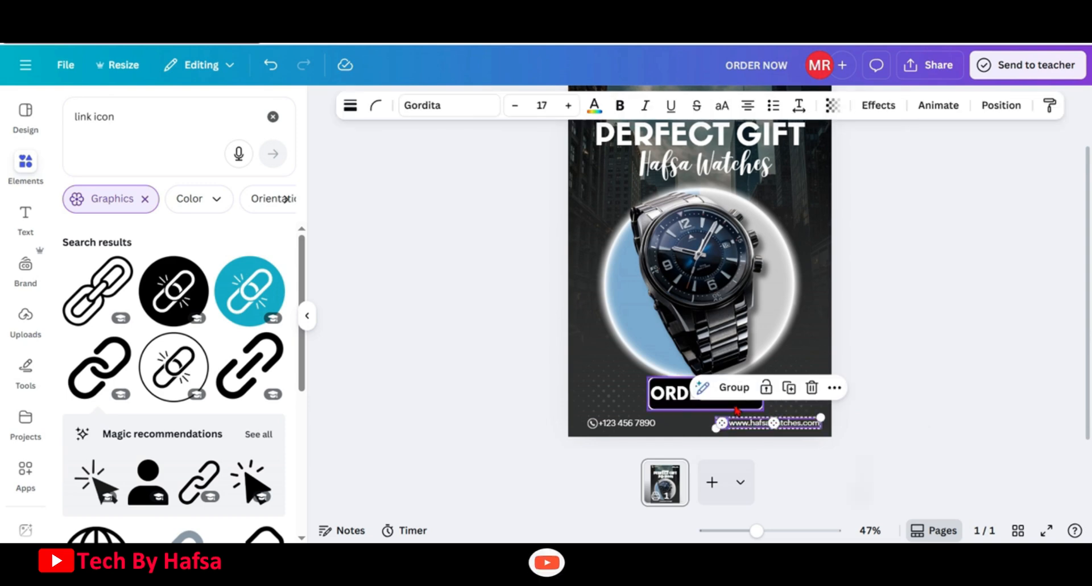
click(870, 432)
drag(756, 530, 746, 530)
drag(759, 403, 760, 405)
click(797, 501)
drag(745, 530, 753, 531)
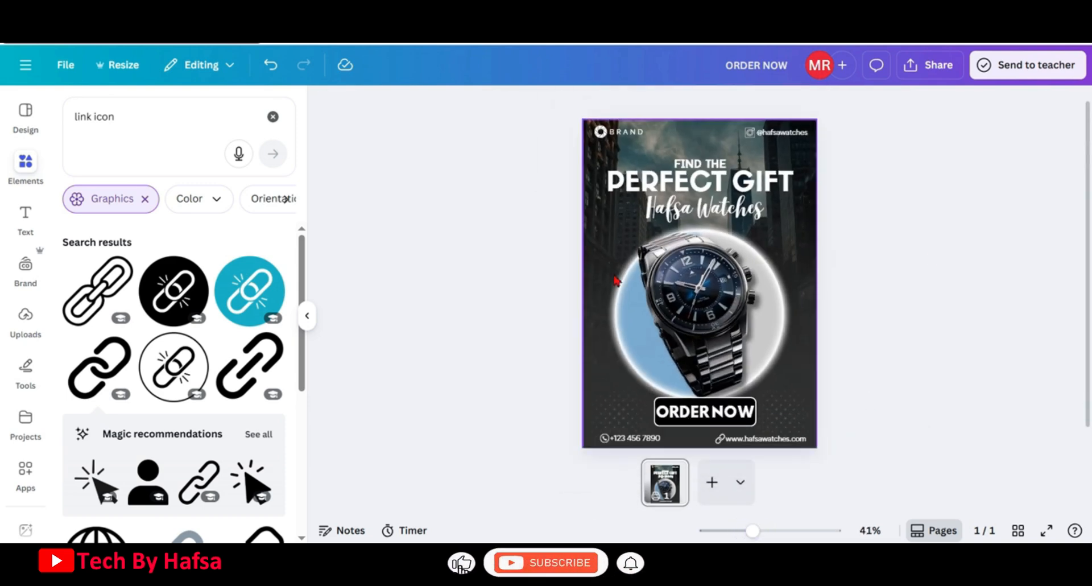
Rename the design as Watch Poster
click(744, 67)
text(Watch Poster)
click(870, 273)
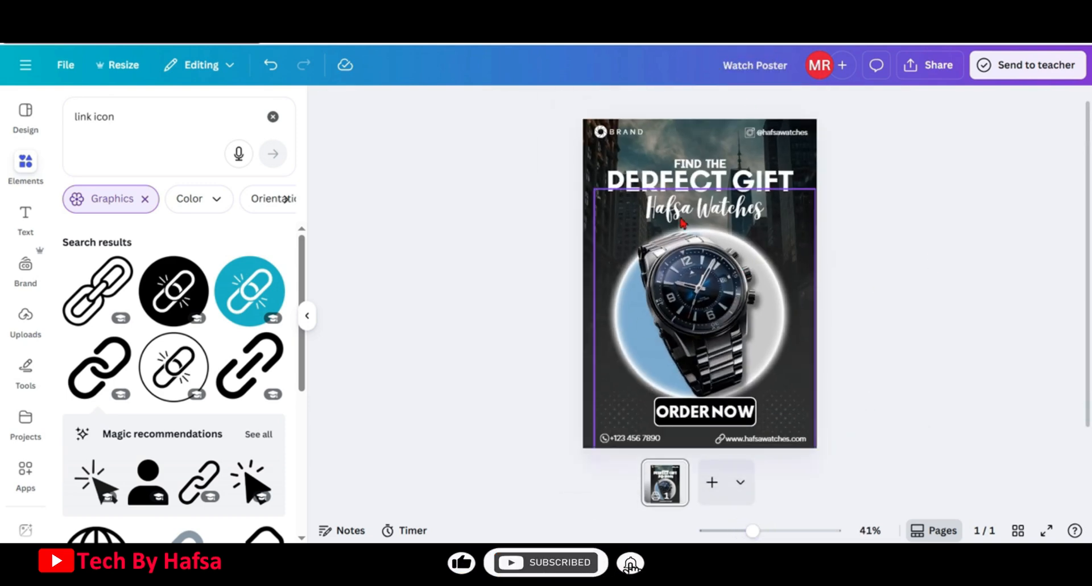
Search the graphics for star and add a glowing sparkle graphic to the poster
click(273, 116)
click(190, 127)
text(s)
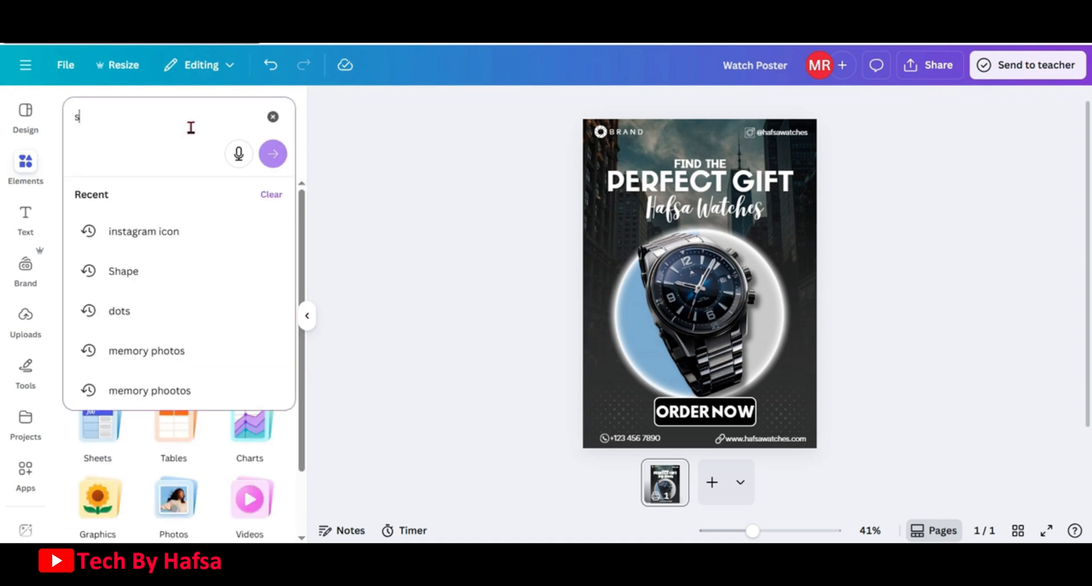
text(tar)
key(Return)
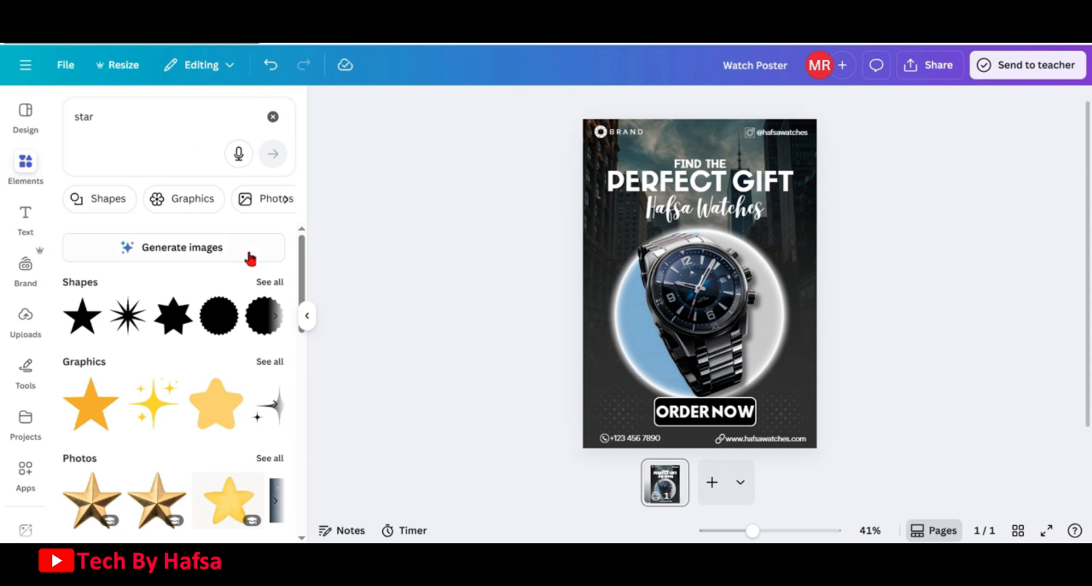
click(274, 367)
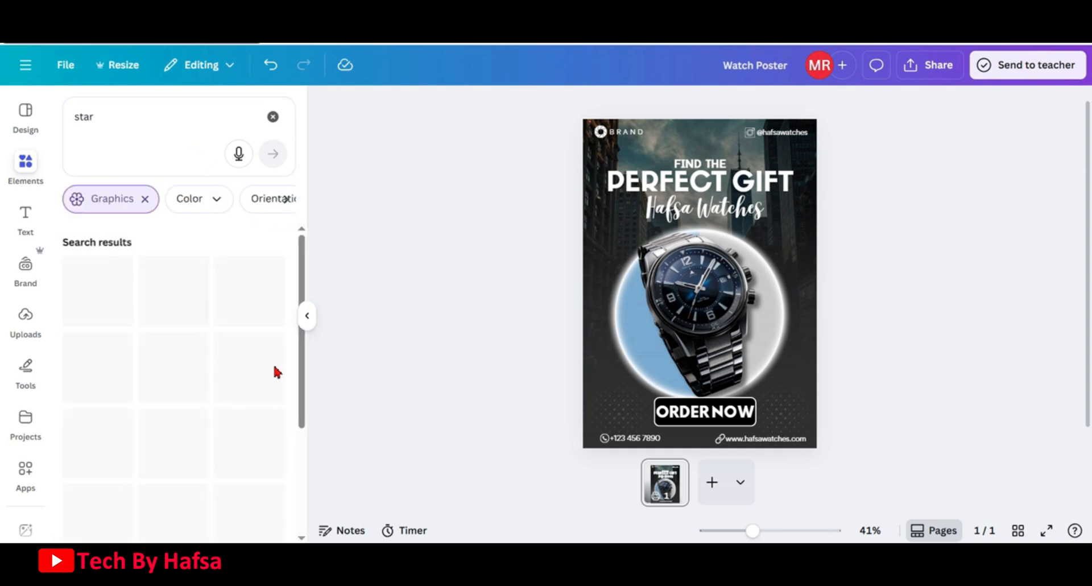
scroll(196, 347, down, 5)
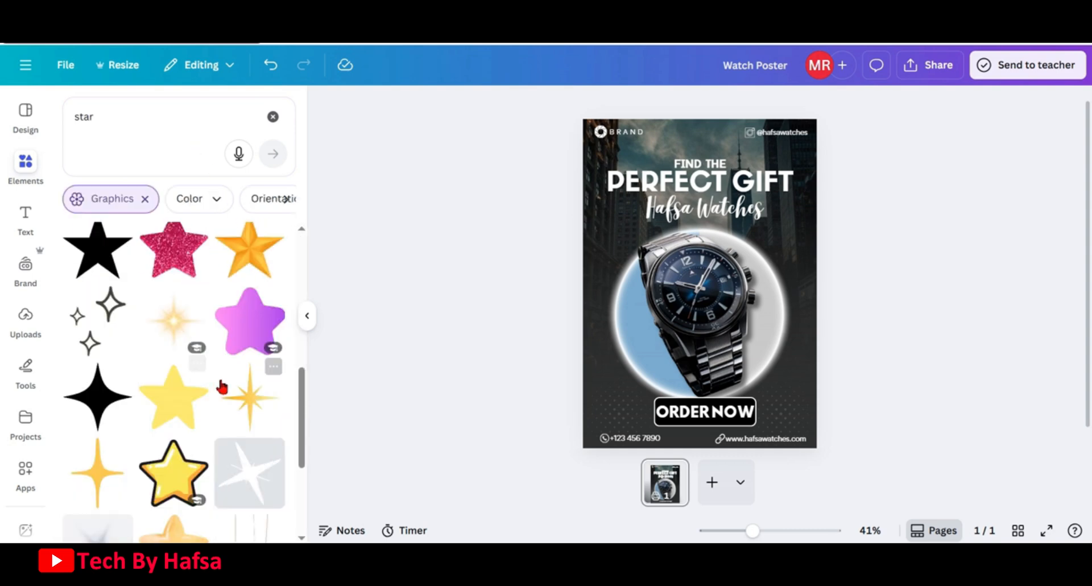
click(173, 323)
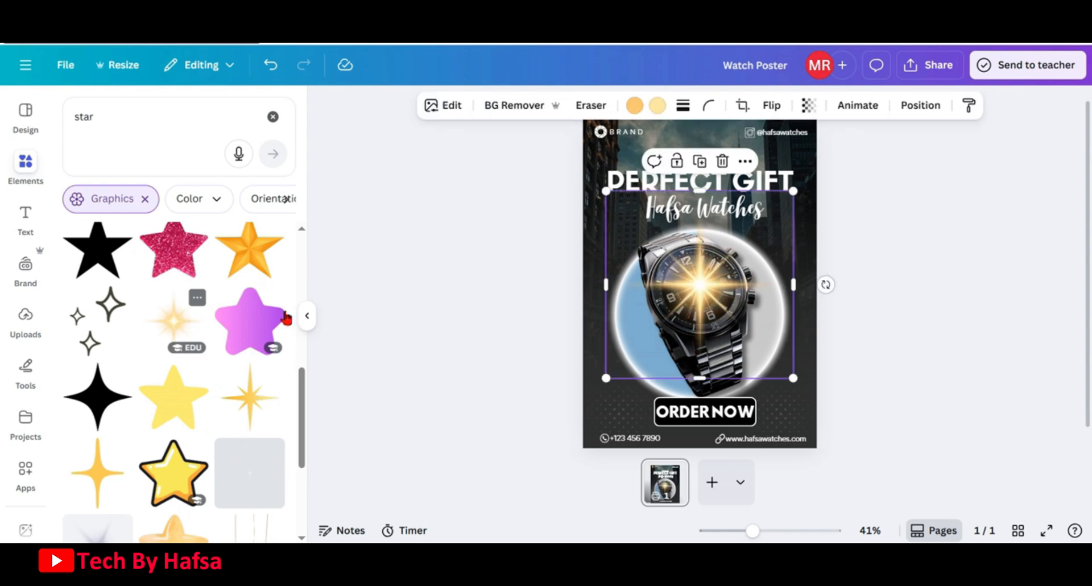
Make the sparkle white, shrink it, and place it on the upper-left edge of the watch as a glint
click(643, 108)
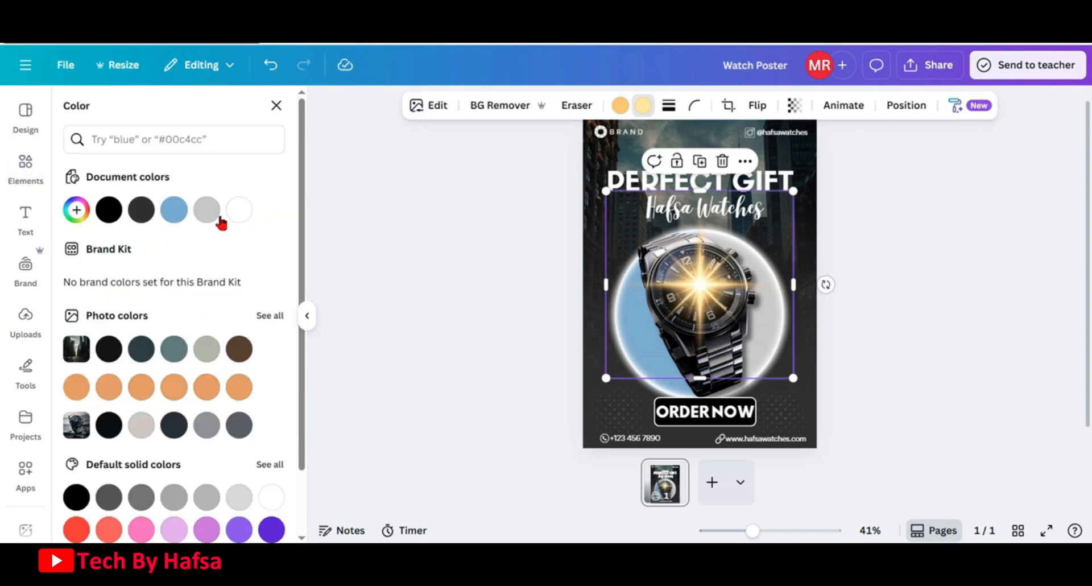
click(239, 210)
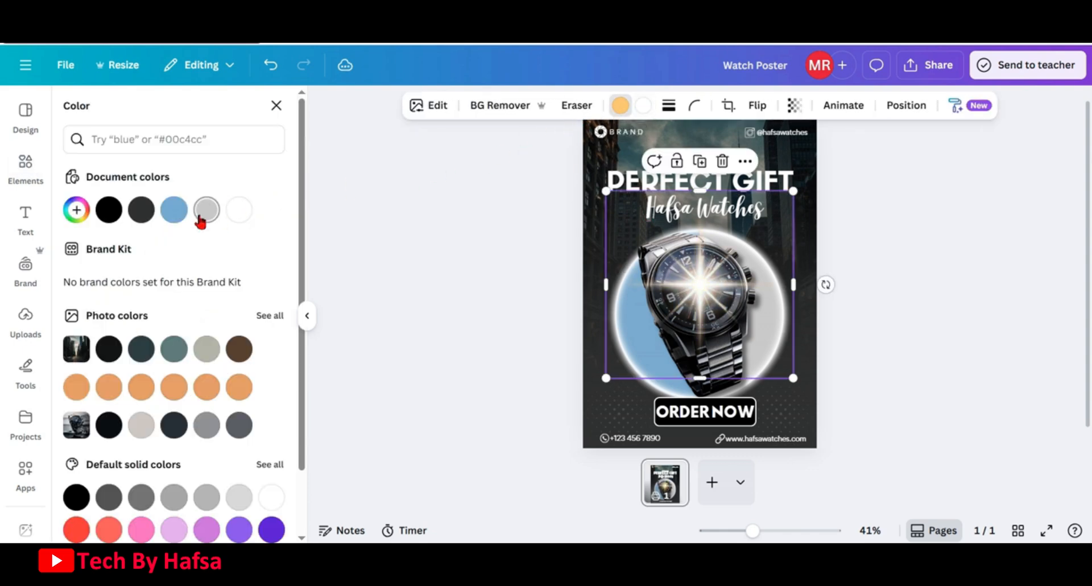
click(239, 210)
drag(792, 192, 633, 346)
drag(634, 405, 648, 290)
drag(652, 233, 658, 227)
drag(654, 294, 651, 297)
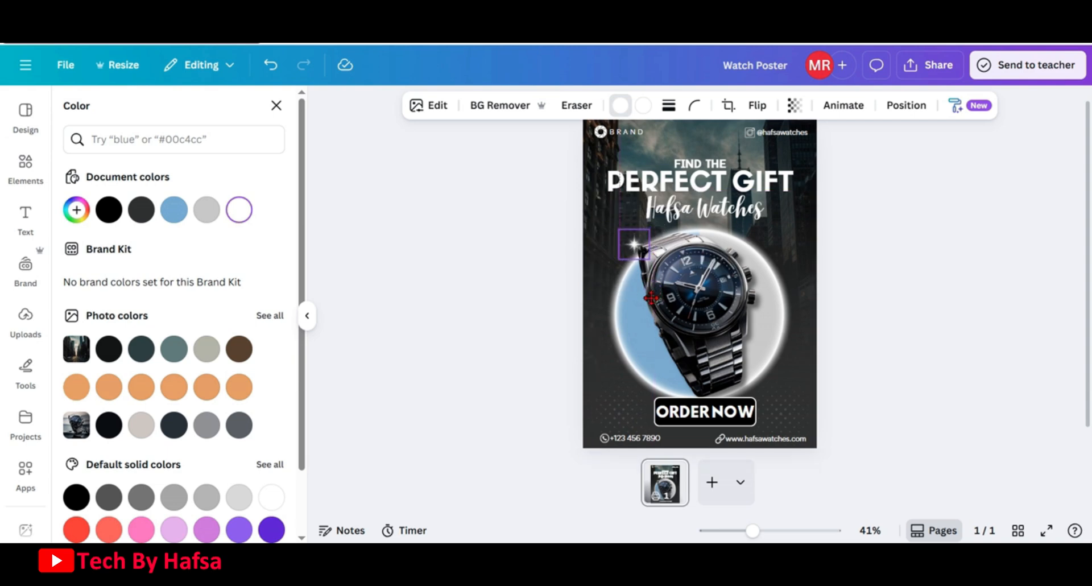
click(899, 160)
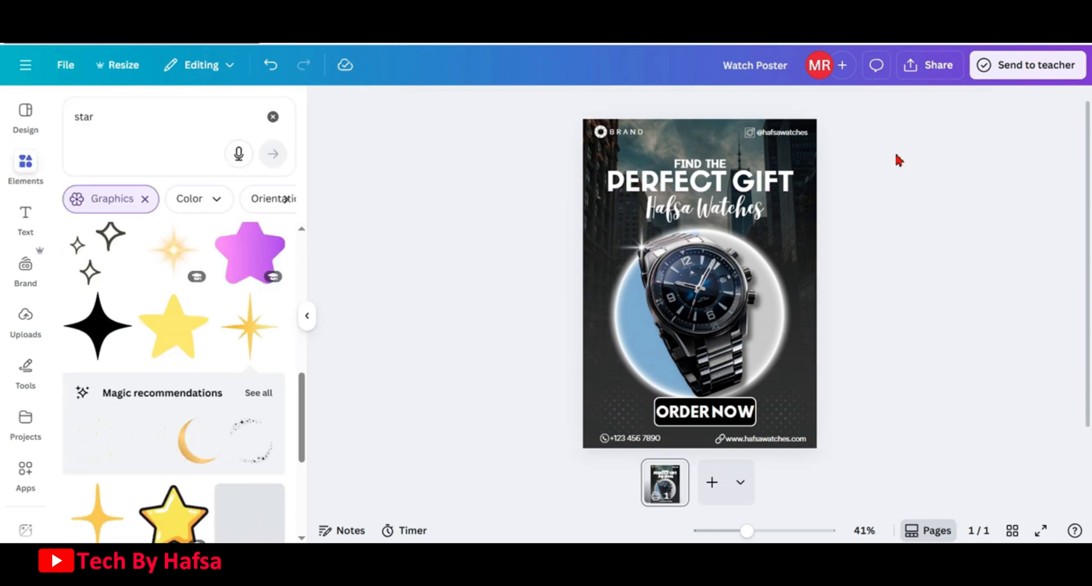
Download the design as a PNG file
click(925, 75)
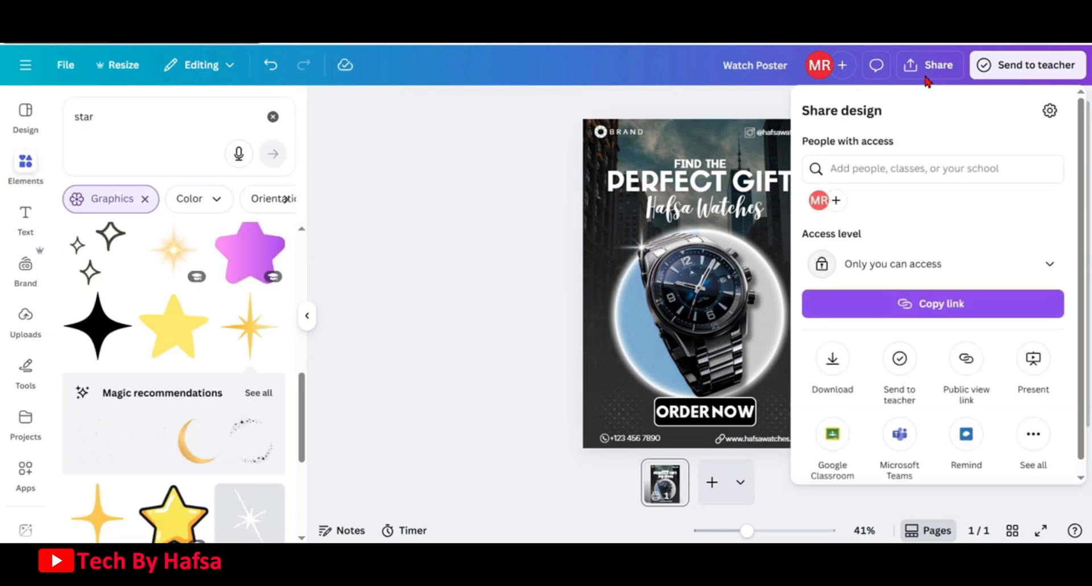
click(831, 357)
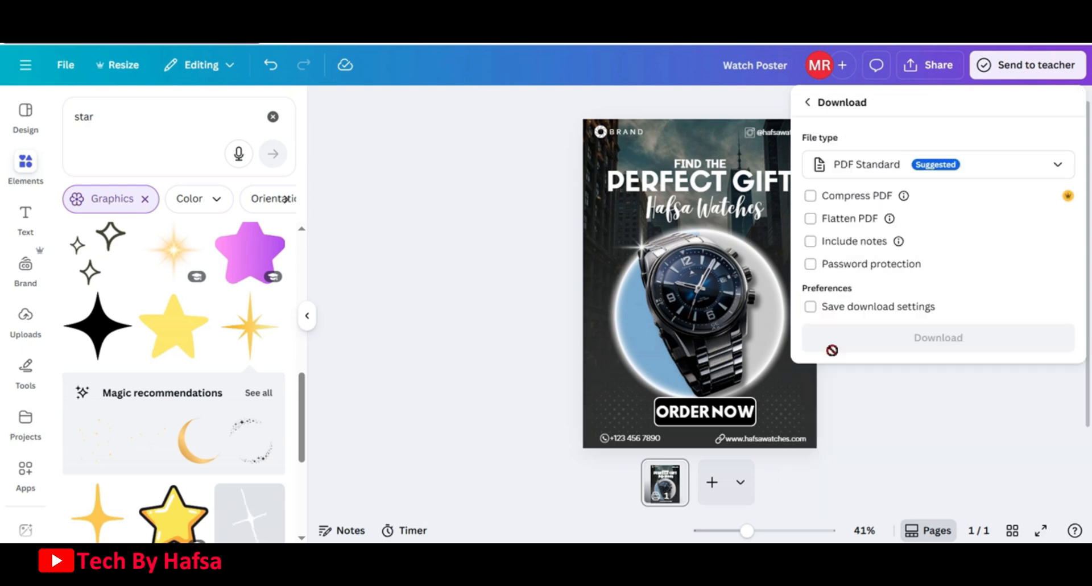
click(990, 164)
click(882, 256)
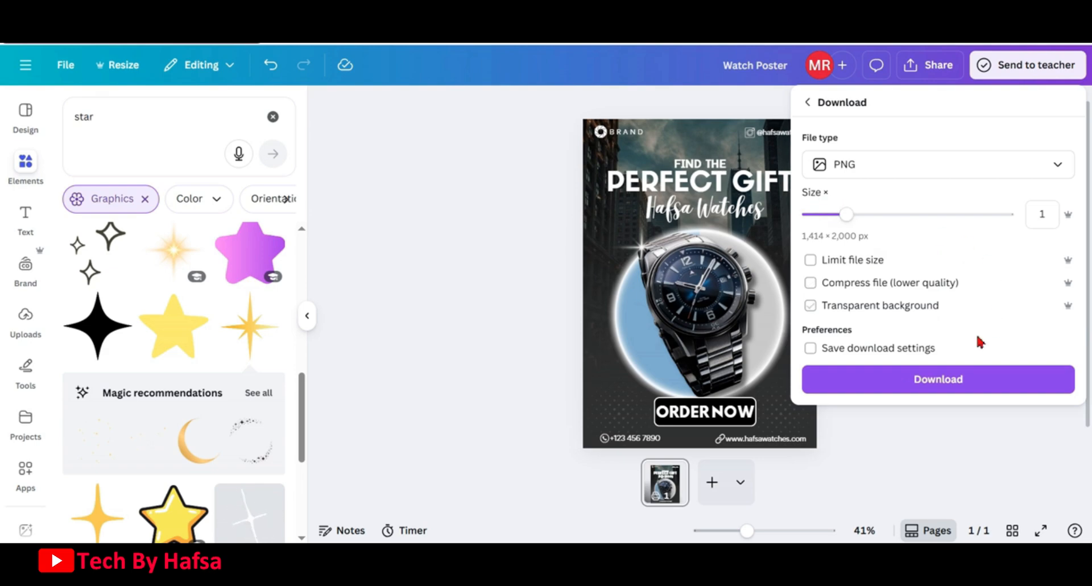
click(922, 378)
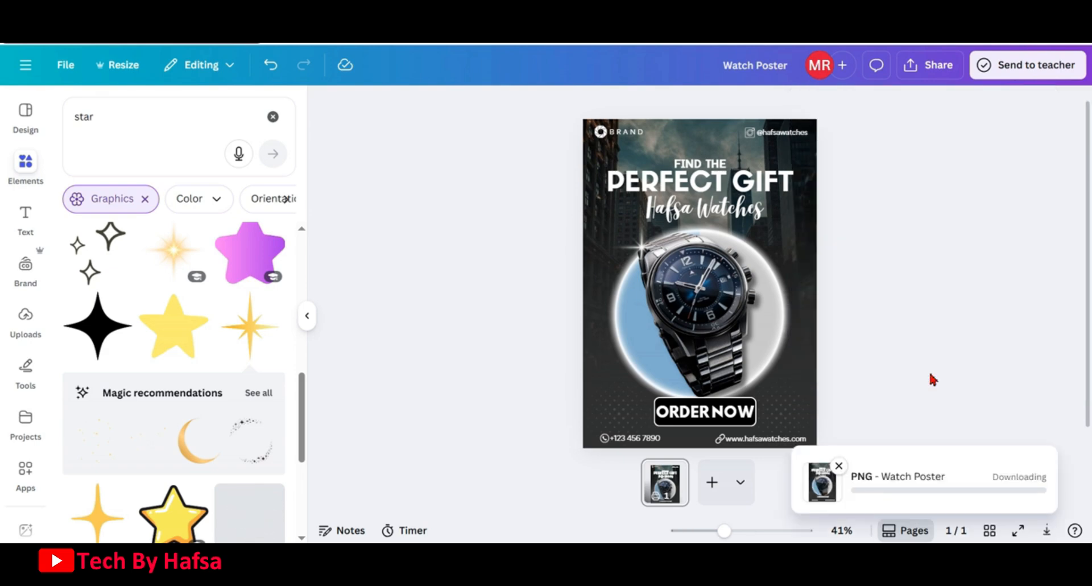